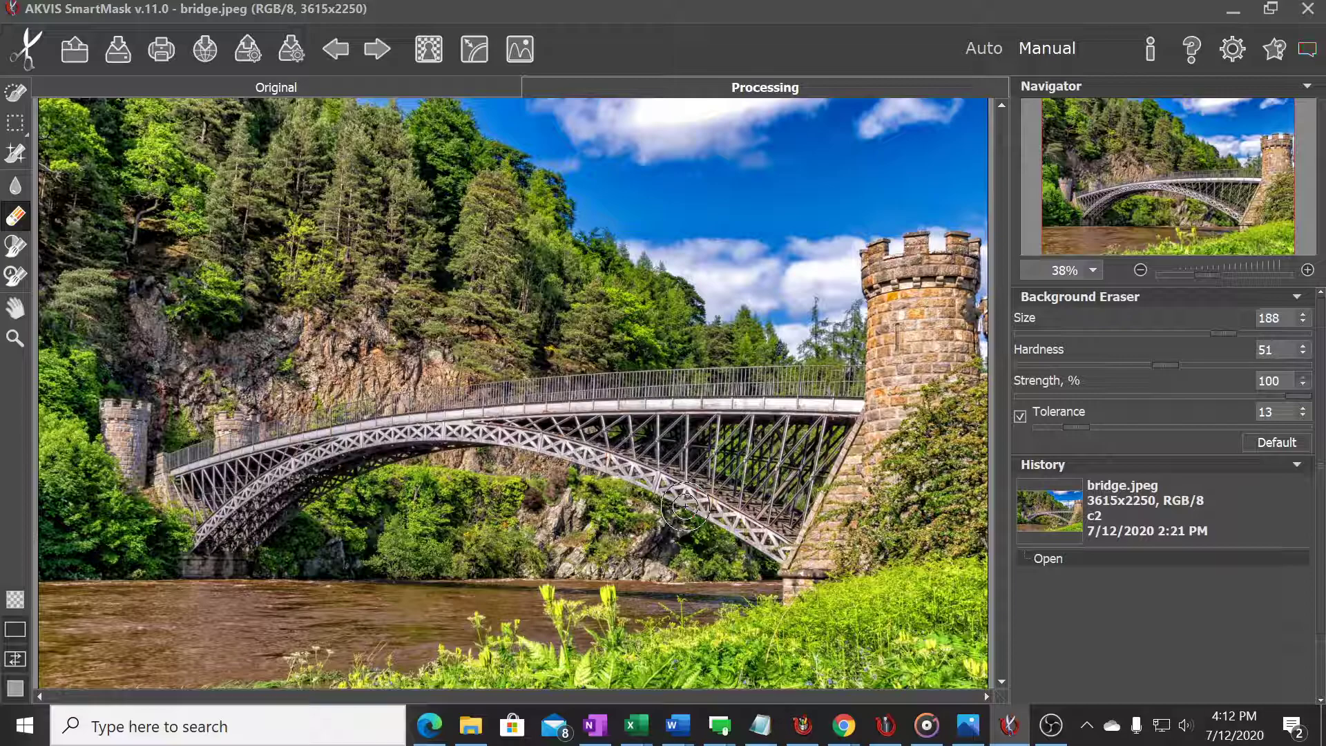
Step: Open flower.jpeg, the red dahlia on dark green, from the parent image folder
left_click(918, 730)
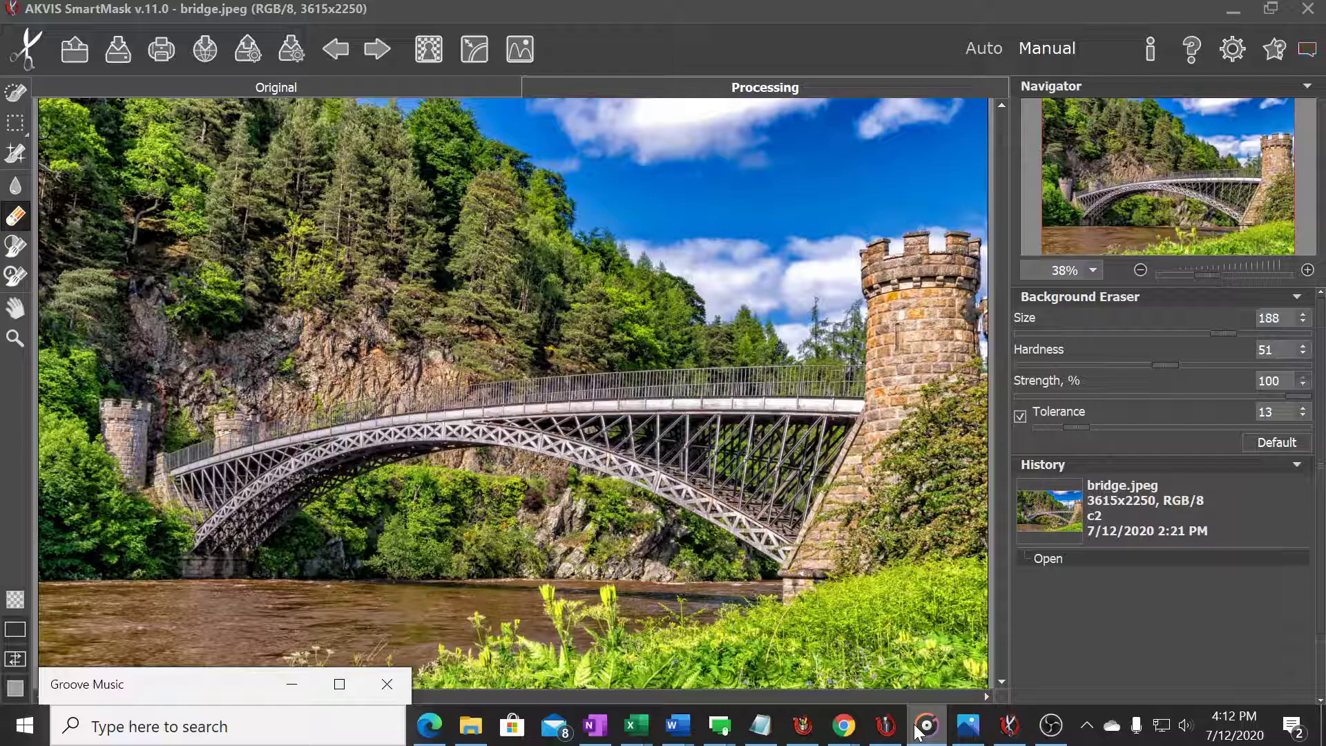
left_click(735, 11)
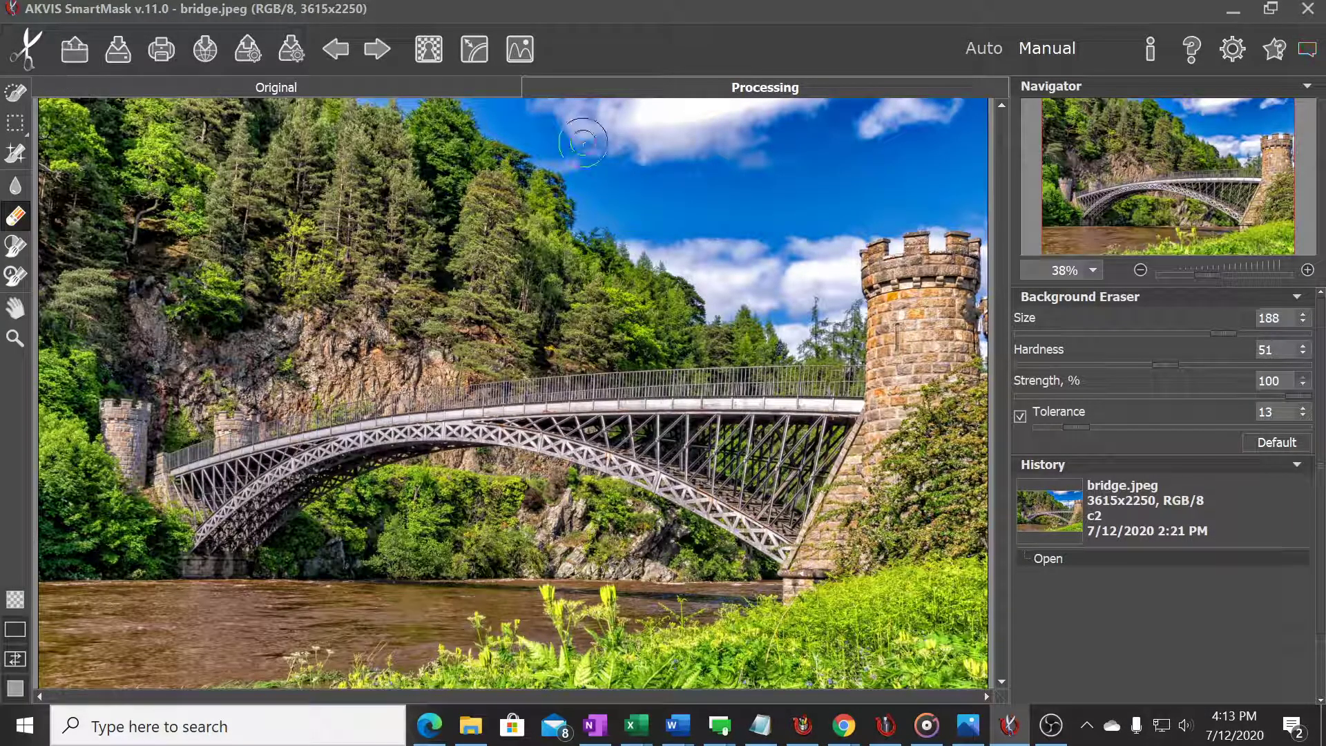
left_click(74, 51)
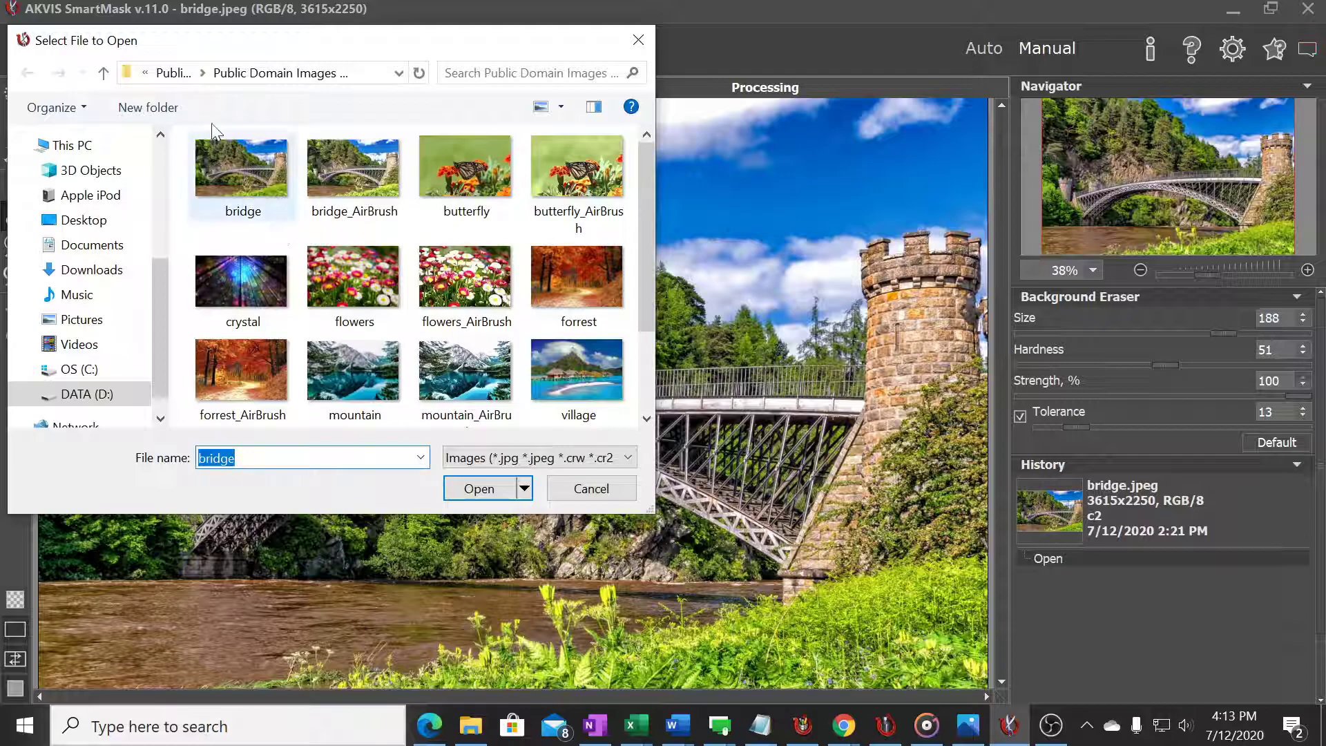
left_click(171, 76)
left_click(331, 184)
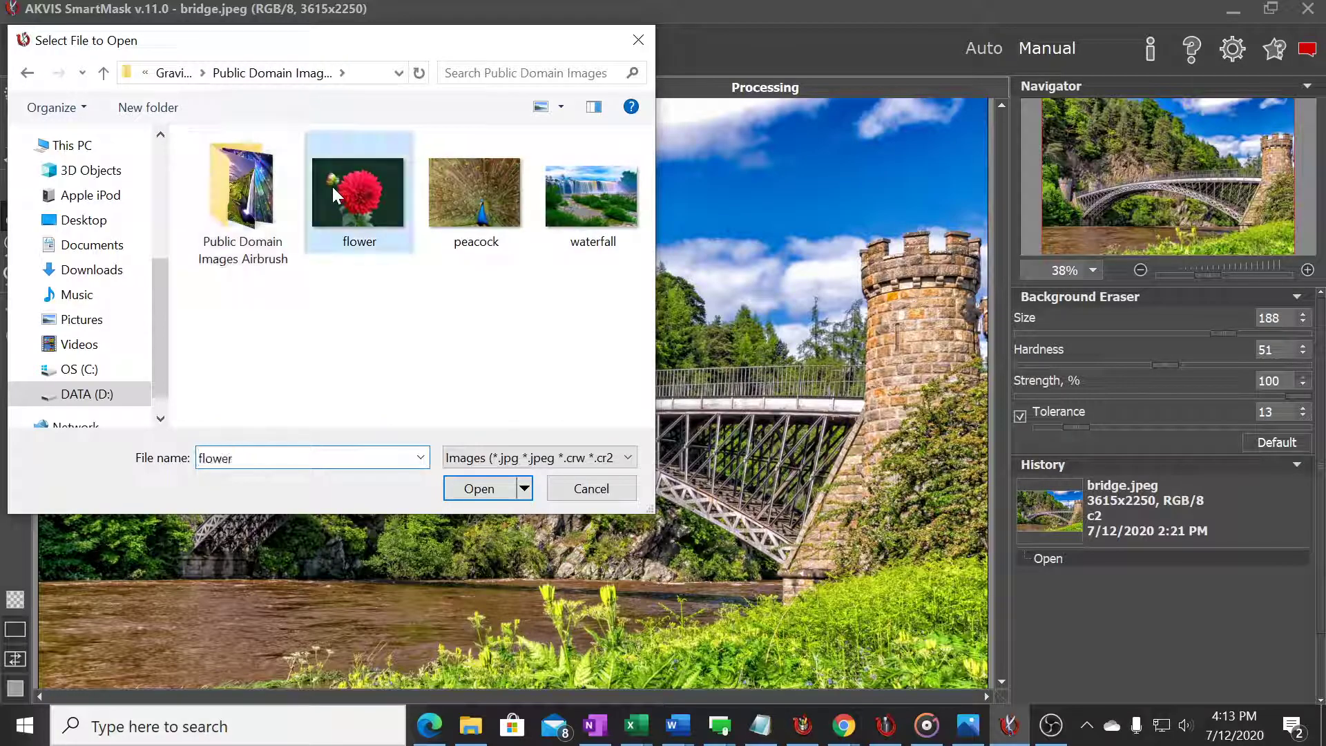
left_click(478, 488)
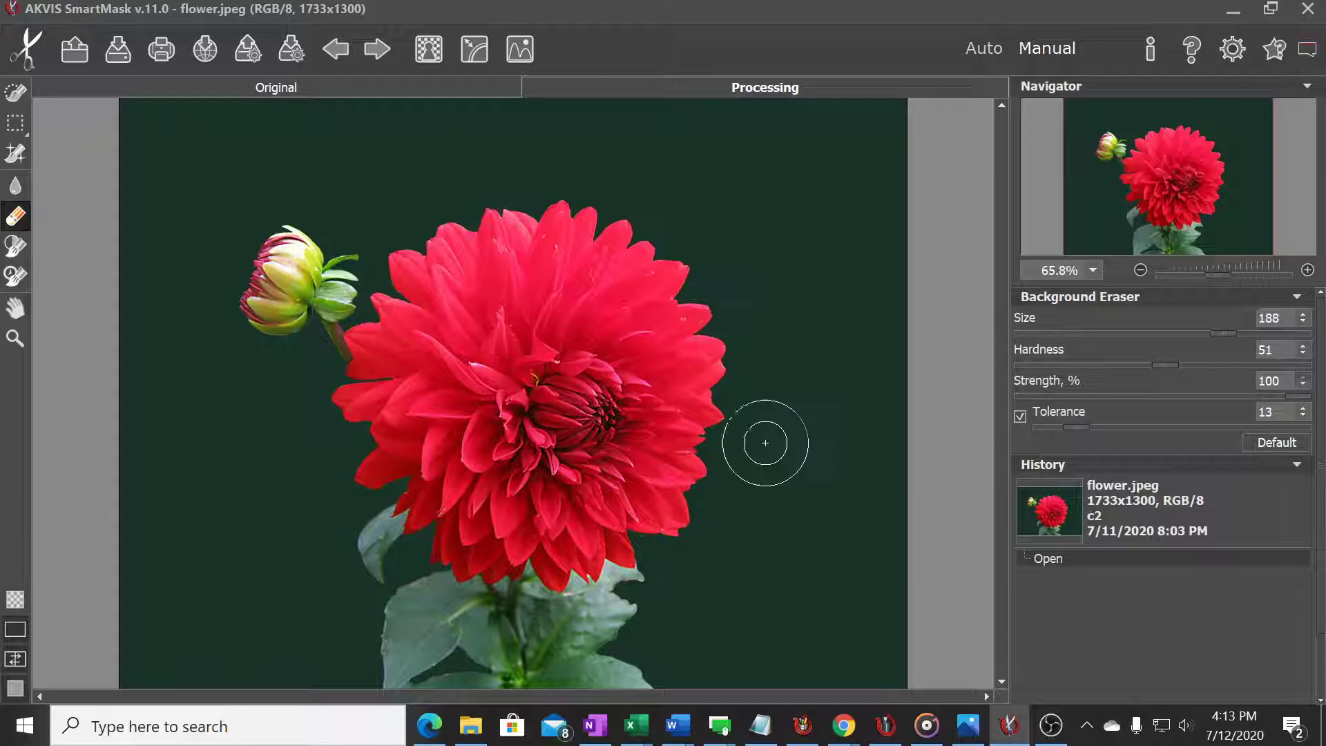
Step: Apply Chroma Key to strip the dark green backdrop from the dahlia photo
left_click(421, 43)
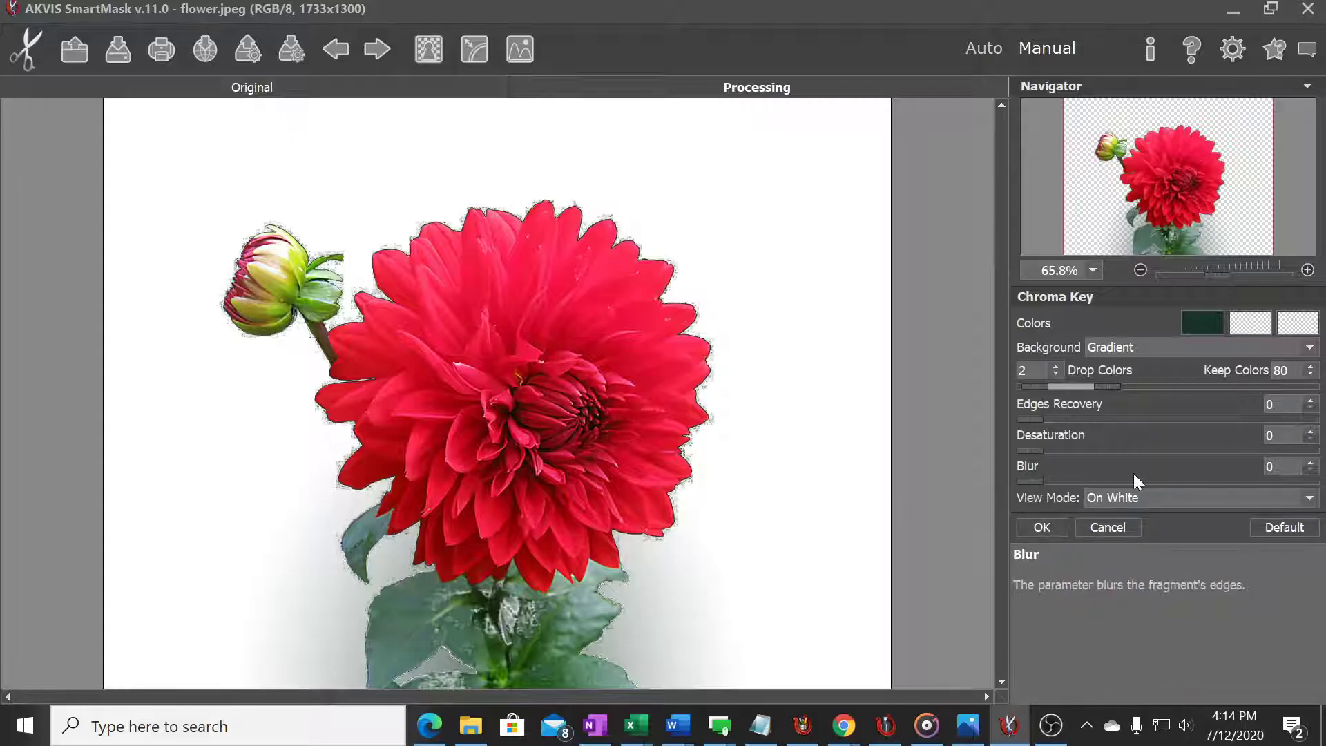
left_click(1041, 528)
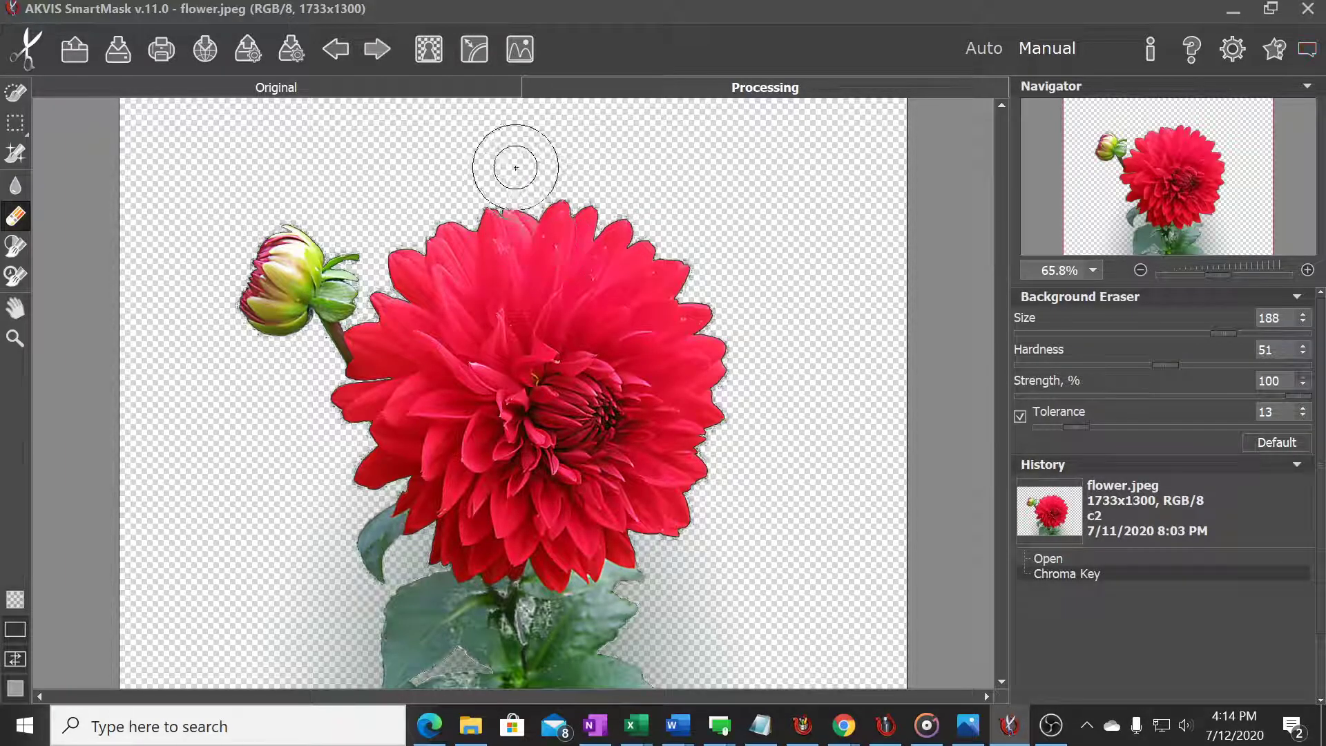
Step: Load the crystal image as a custom background behind the dahlia
left_click(522, 51)
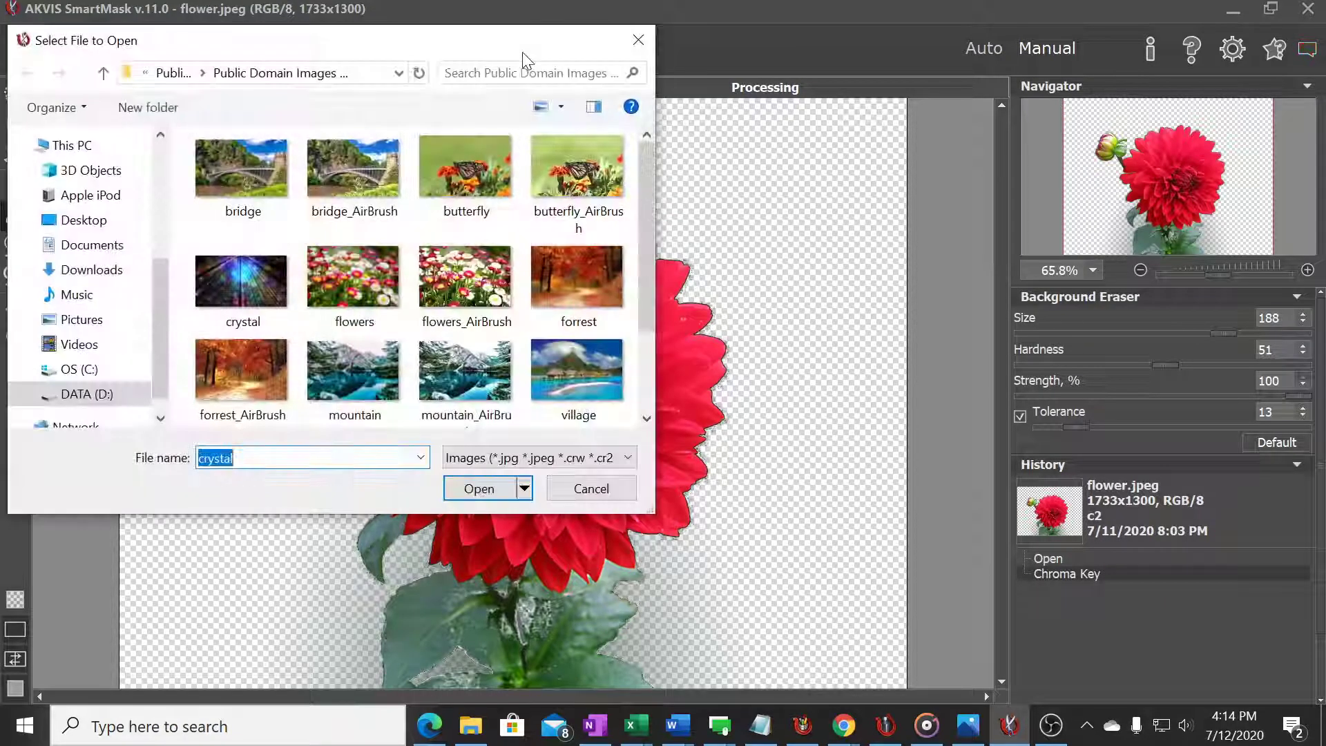
left_click(241, 276)
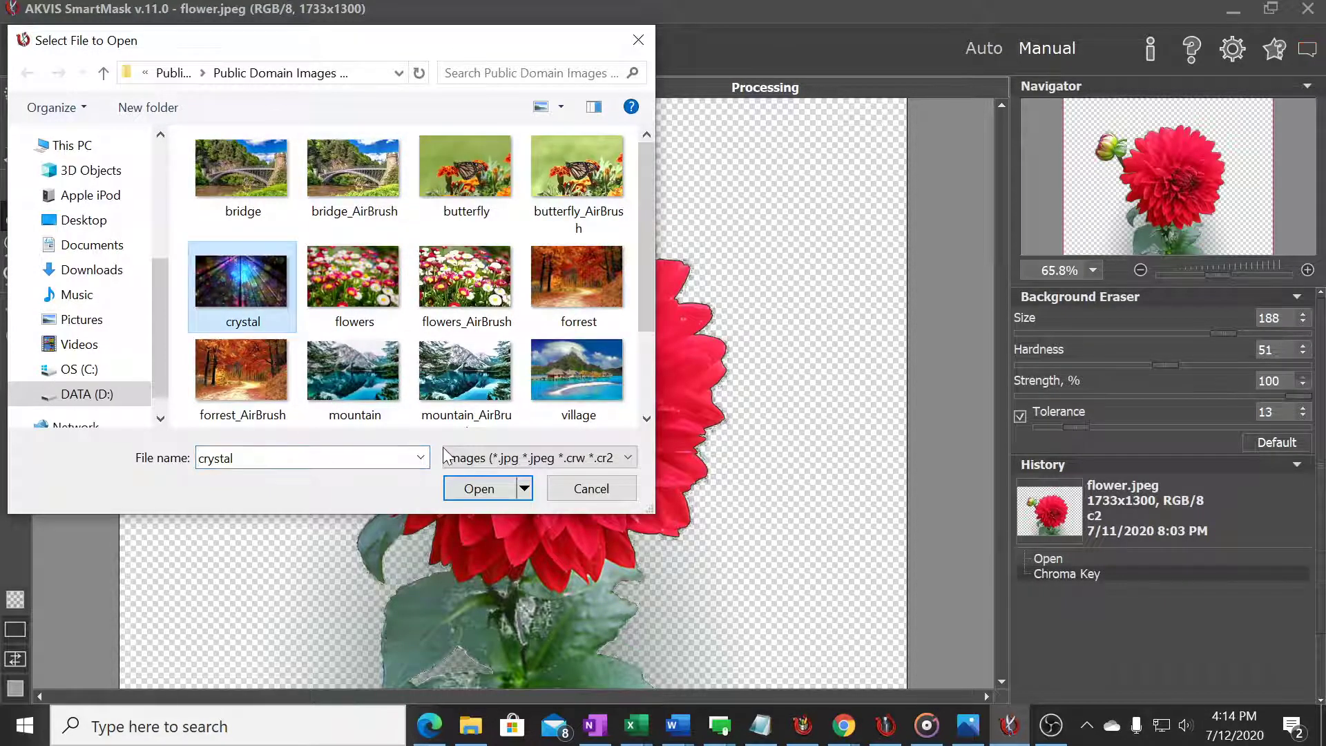
left_click(586, 491)
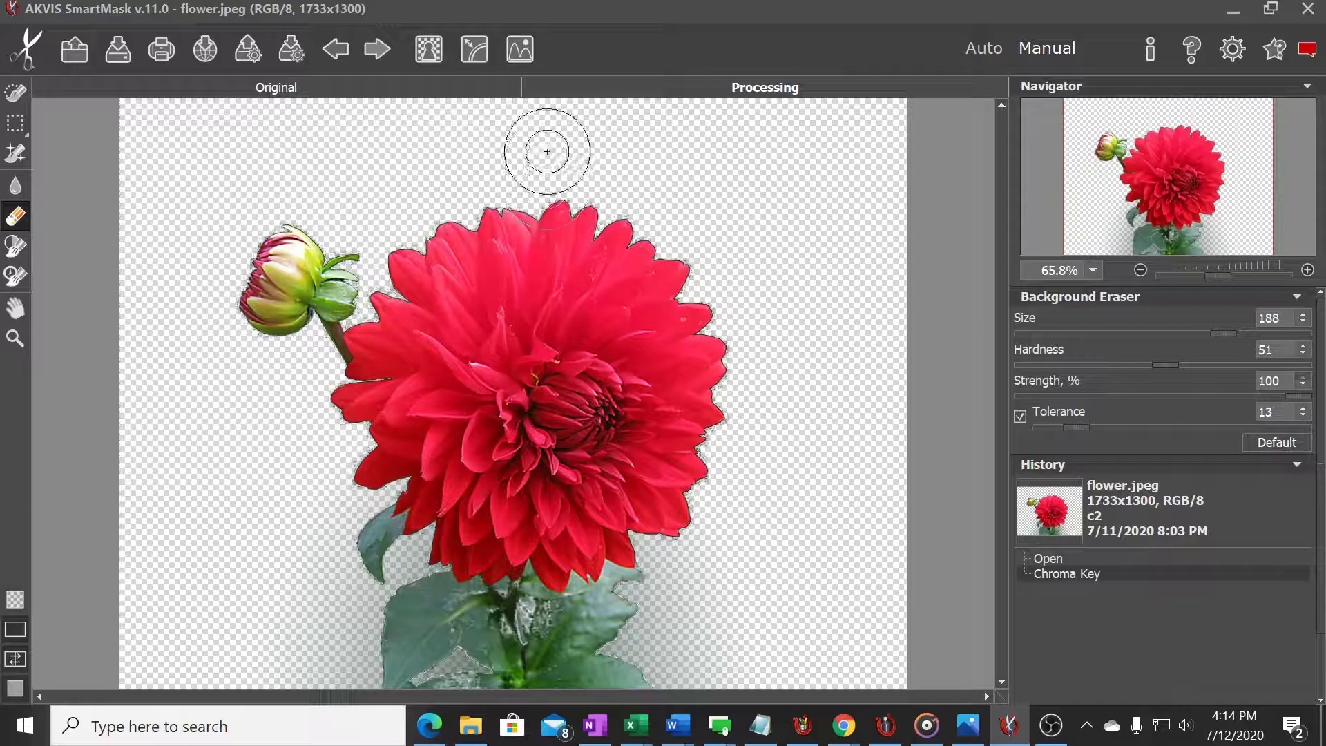
left_click(520, 49)
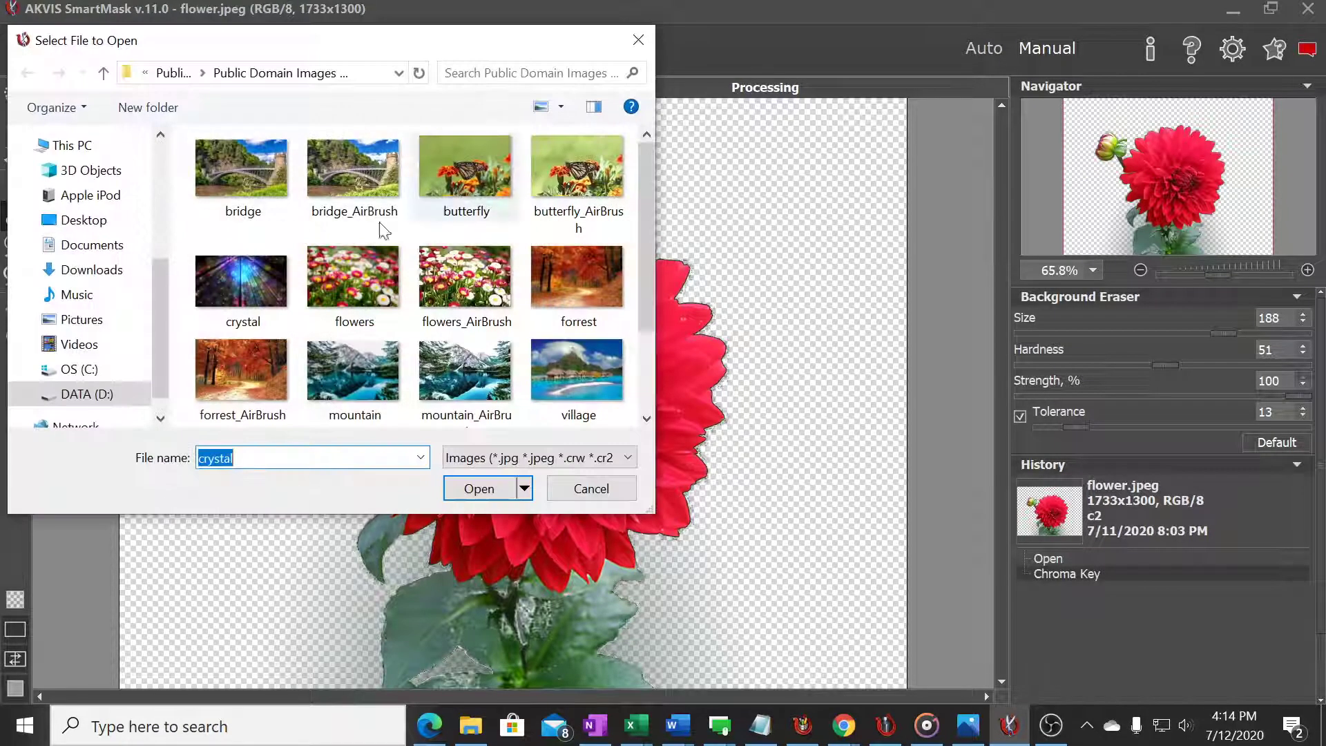
left_click(250, 283)
left_click(474, 490)
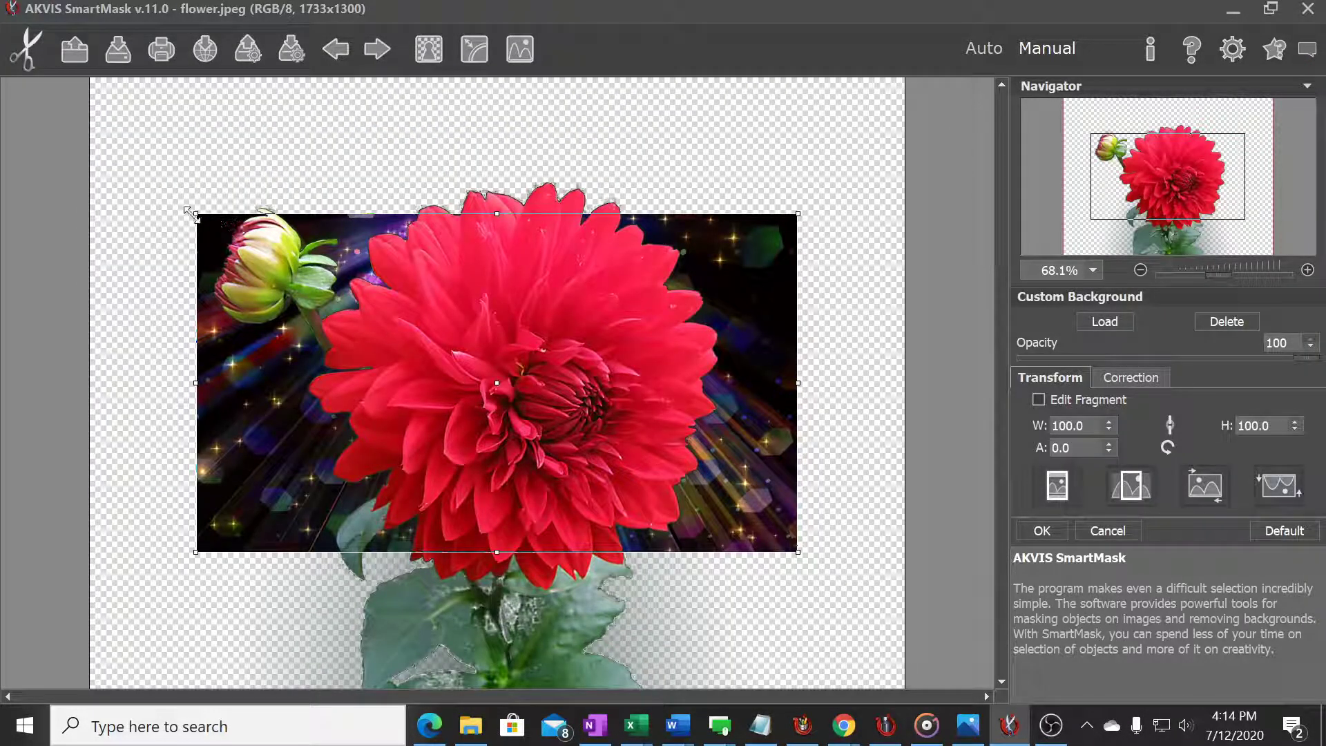
Step: Stretch the crystal background to cover the whole canvas and accept it
left_click_drag(196, 215, 160, 109)
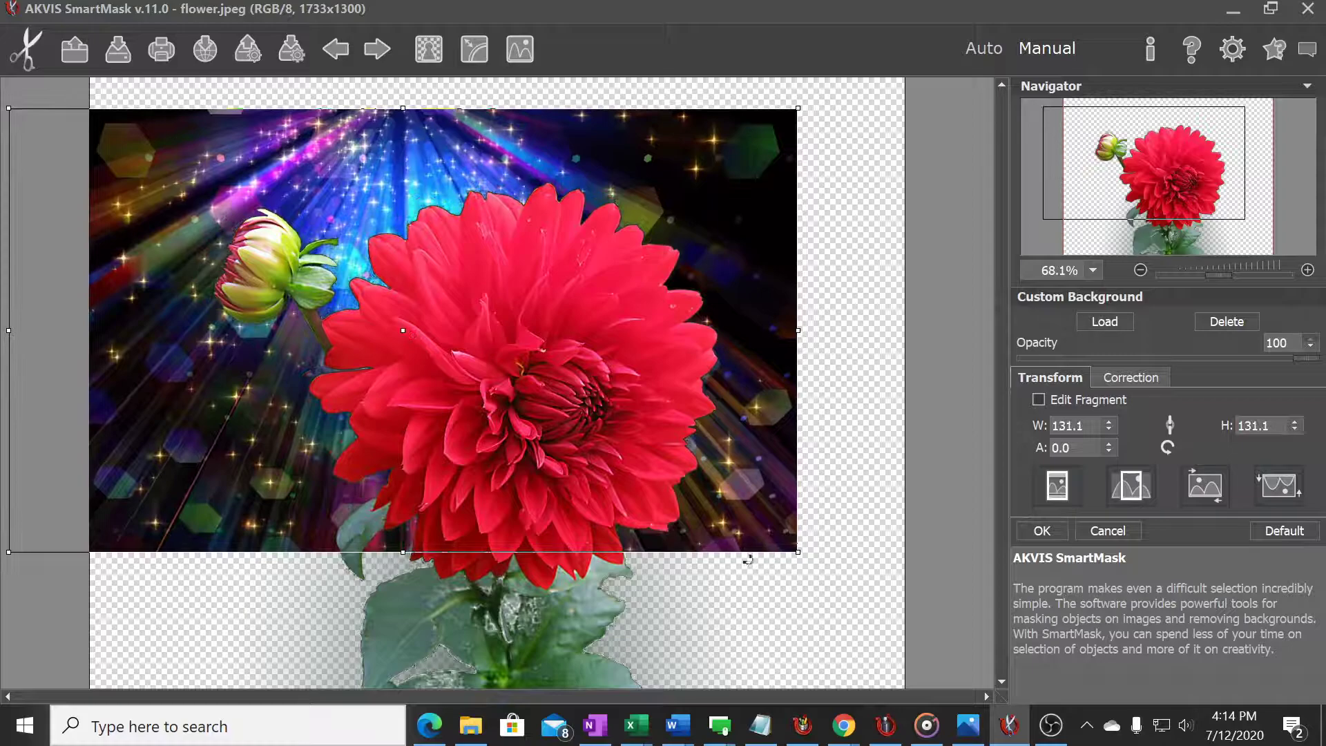
left_click_drag(796, 551, 947, 703)
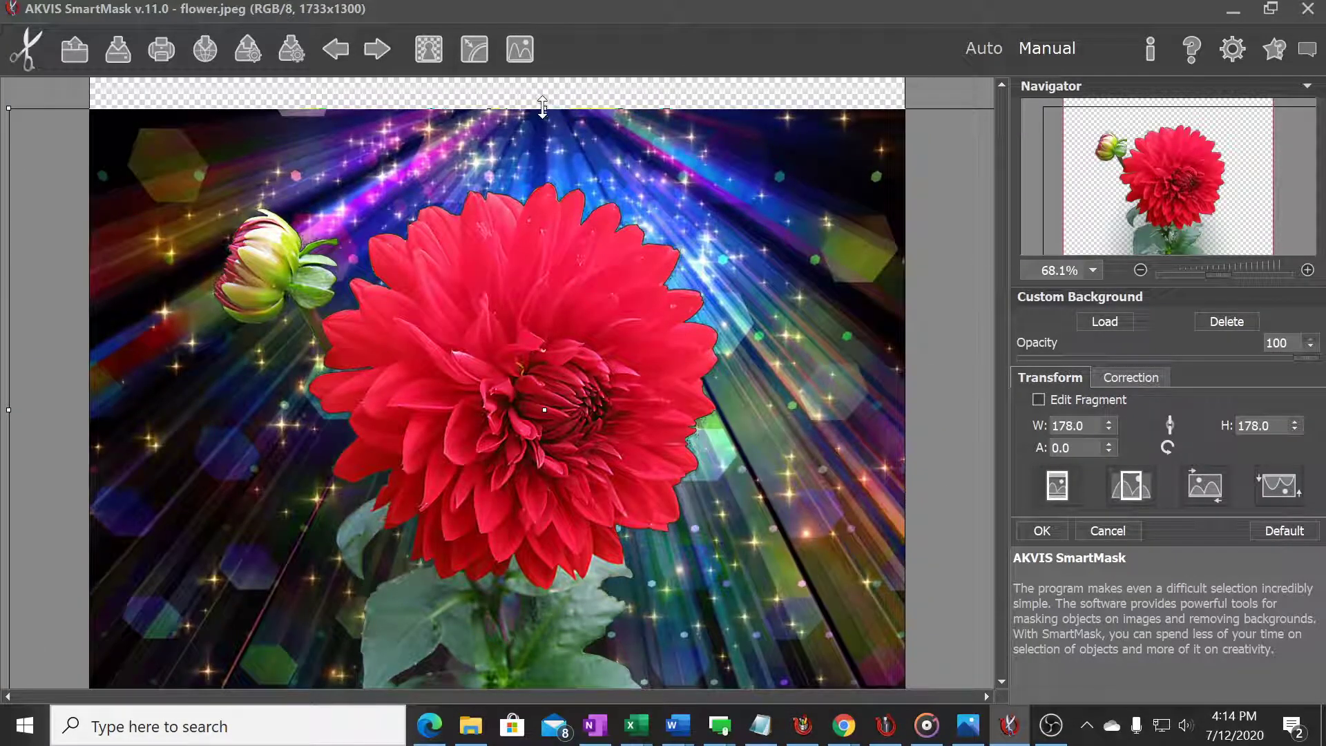
left_click_drag(543, 105, 540, 62)
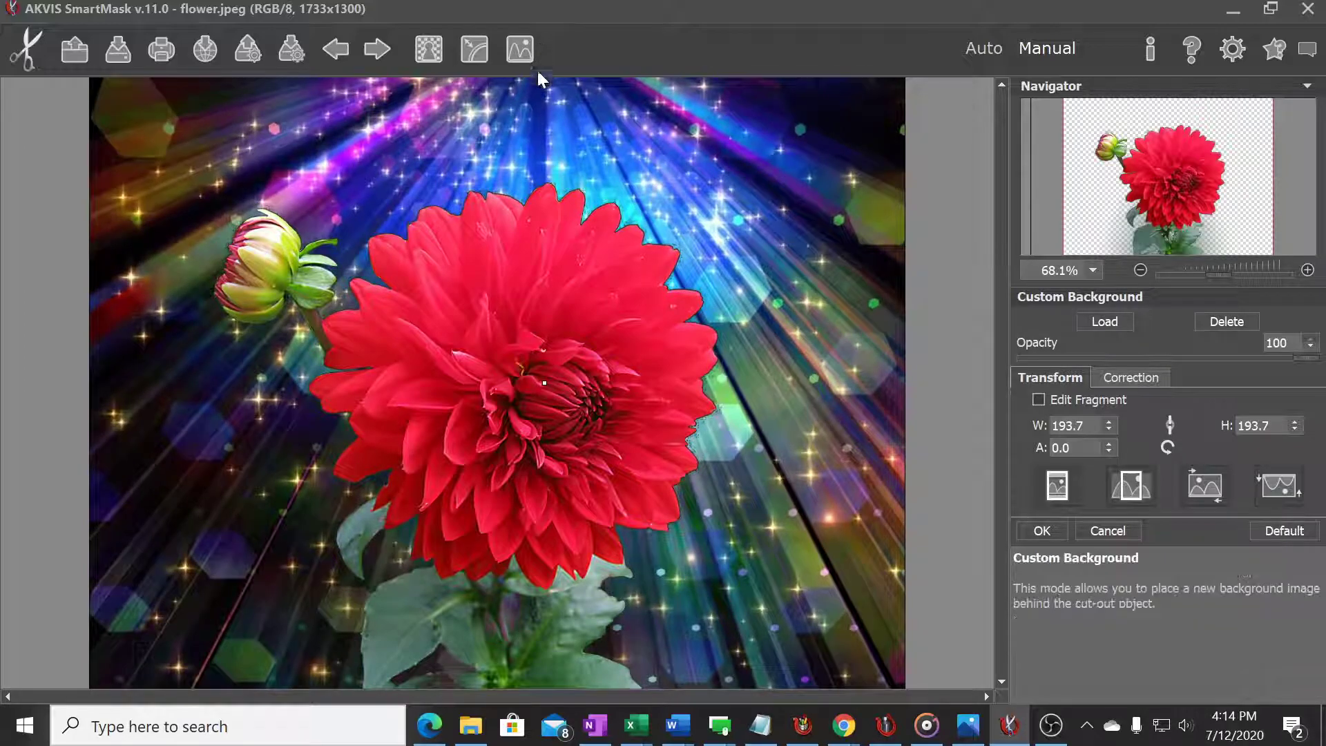
left_click(1039, 530)
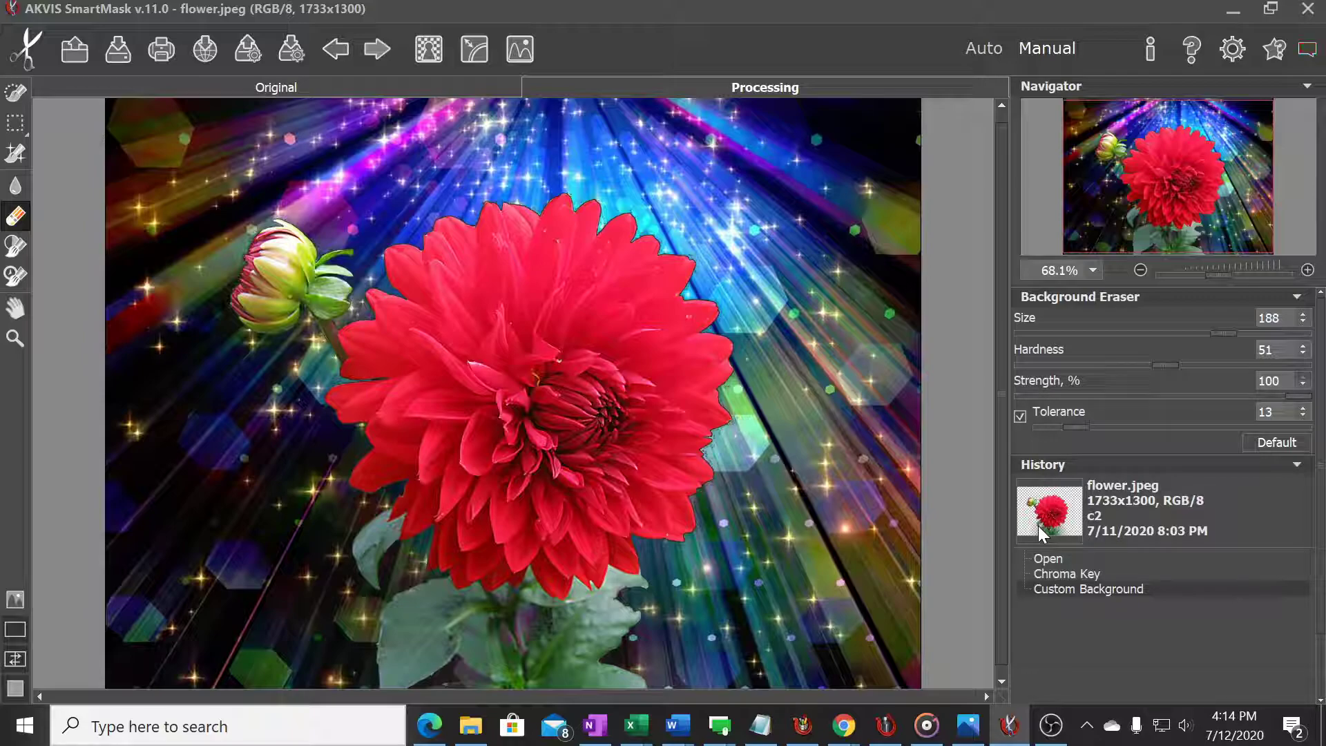
Step: Refine the dahlia's cut-out edges with a Feather value of 24.2
left_click(473, 50)
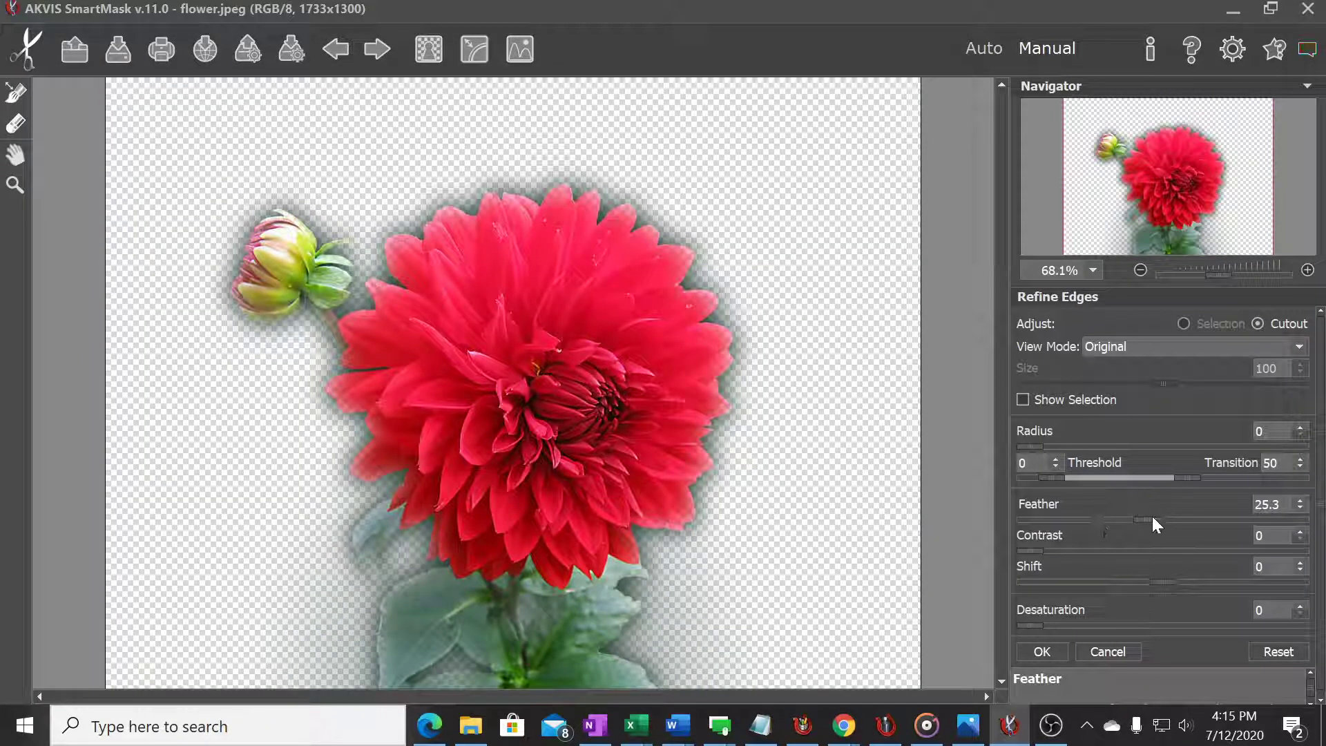
mouse_move(1149, 517)
left_mouse_down()
mouse_move(1181, 516)
mouse_move(1142, 514)
left_mouse_up()
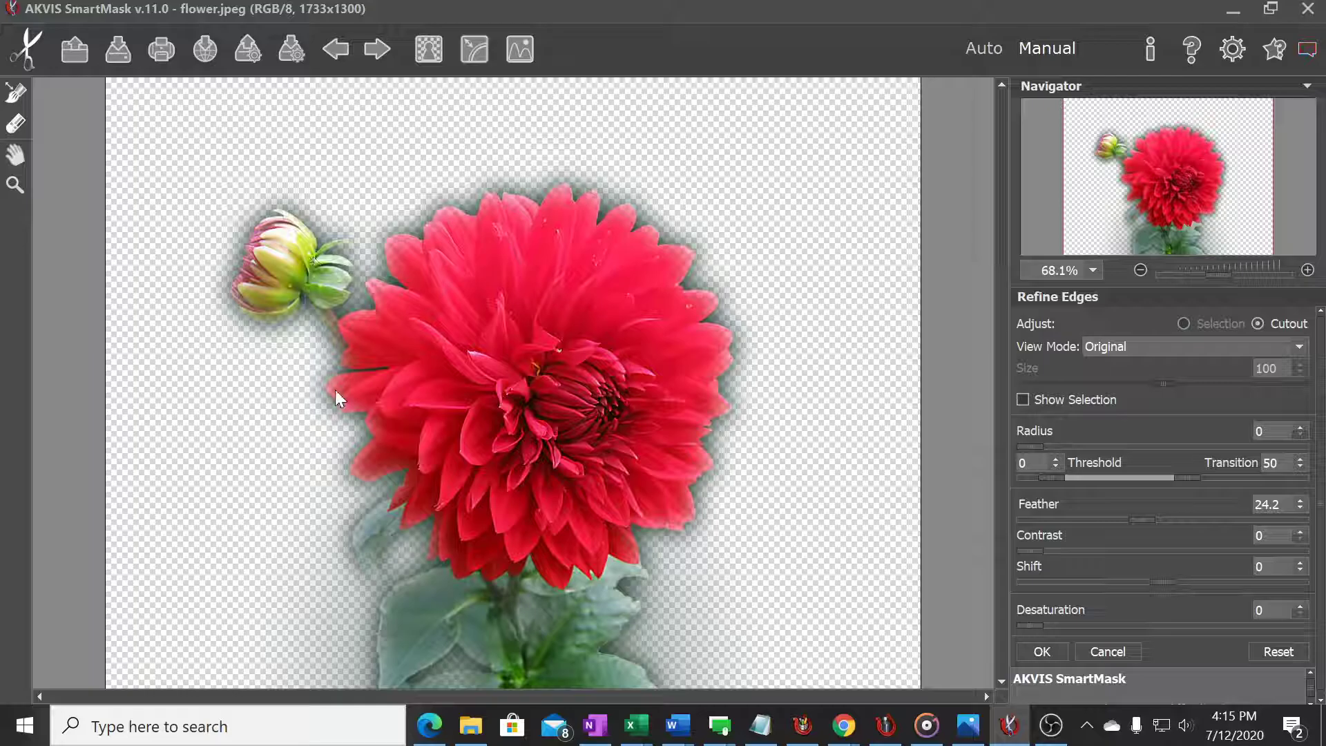
left_click(1041, 652)
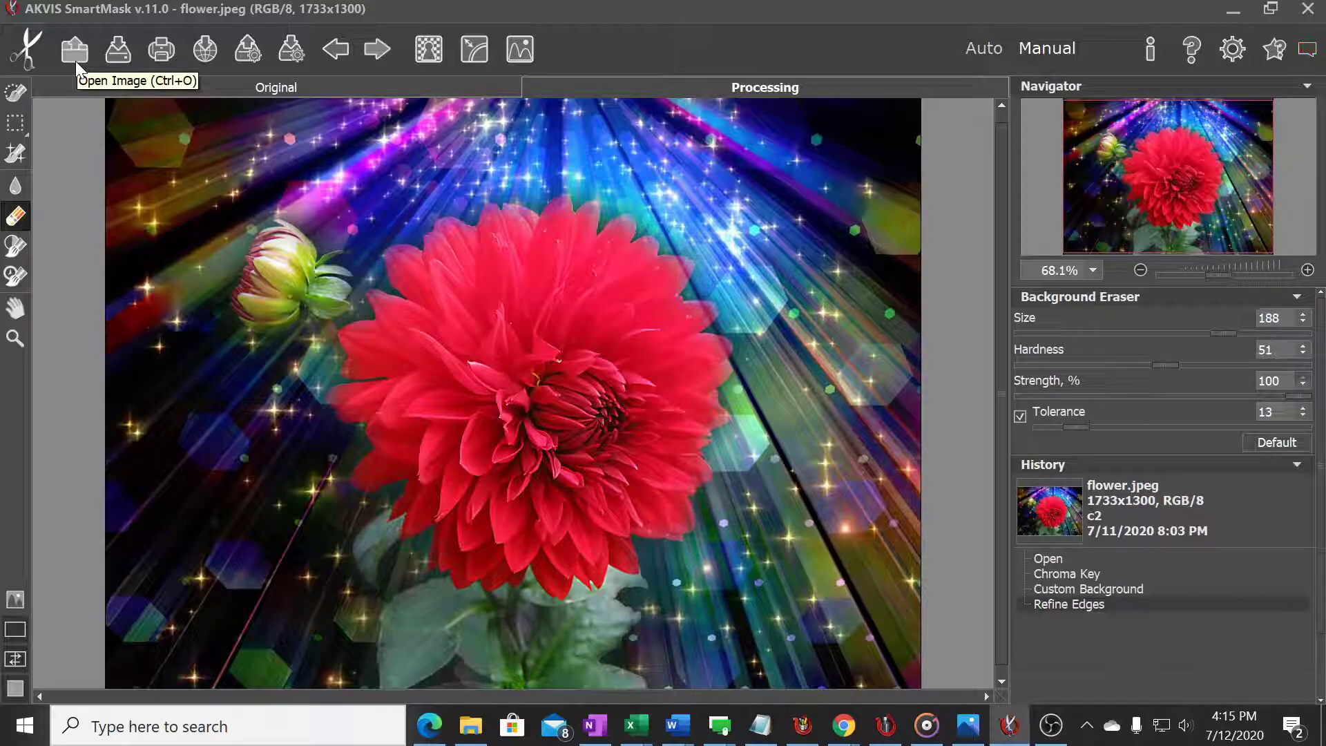
Step: Discard the dahlia changes and open butterfly.jpeg from the Public Domain Images Airbrush folder
left_click(76, 61)
left_click(559, 373)
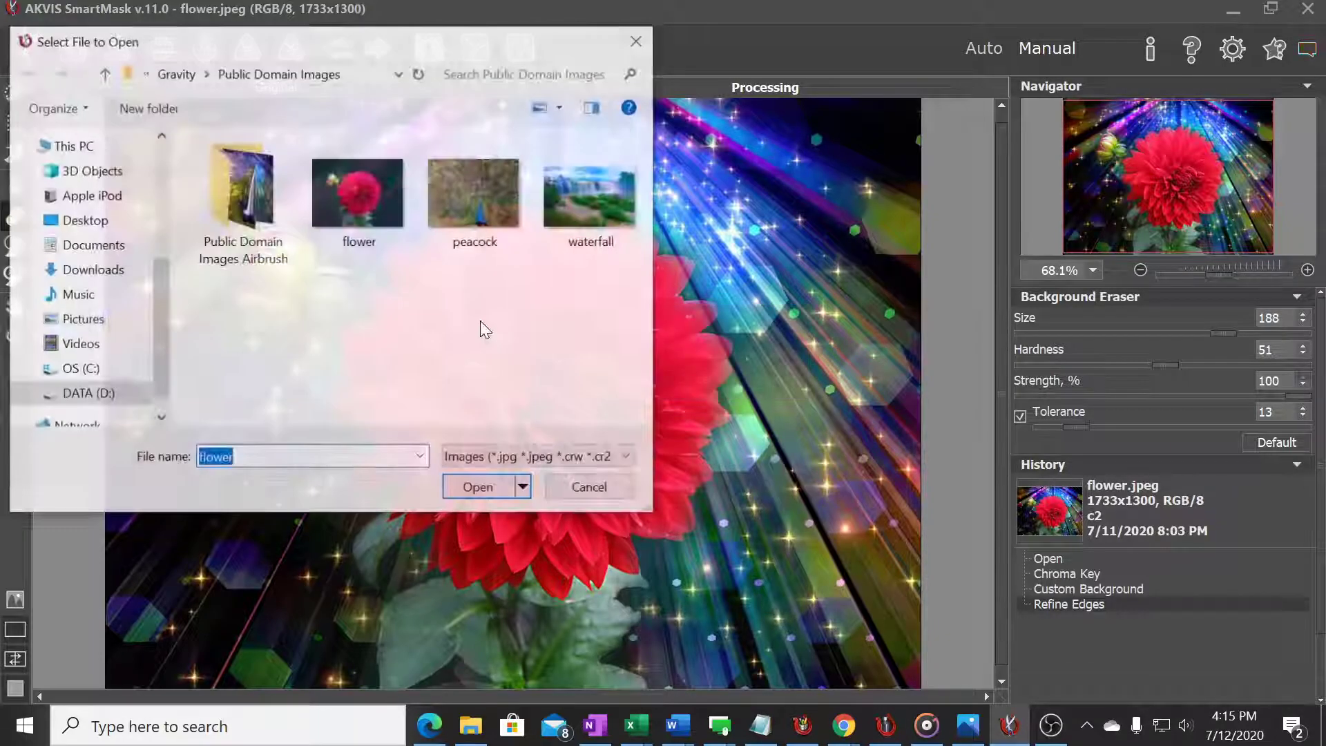
double_click(256, 159)
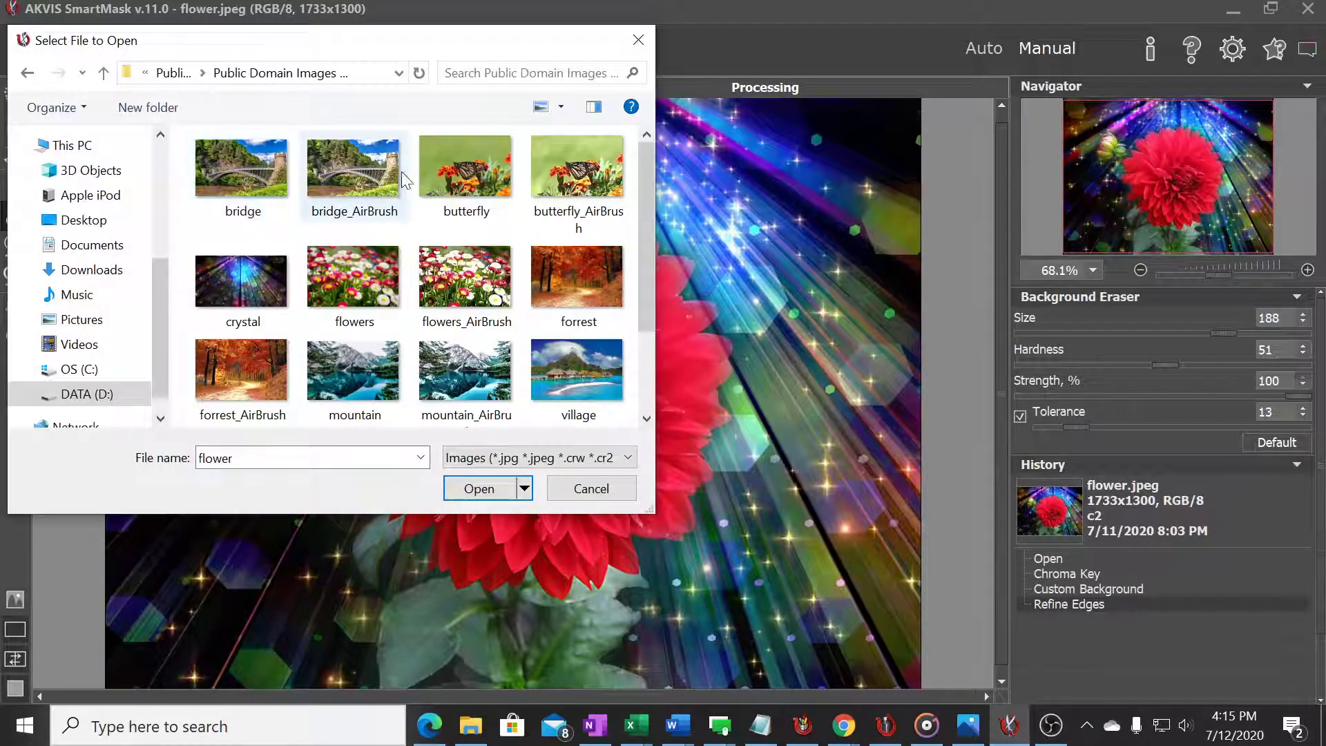
left_click(464, 173)
left_click(483, 488)
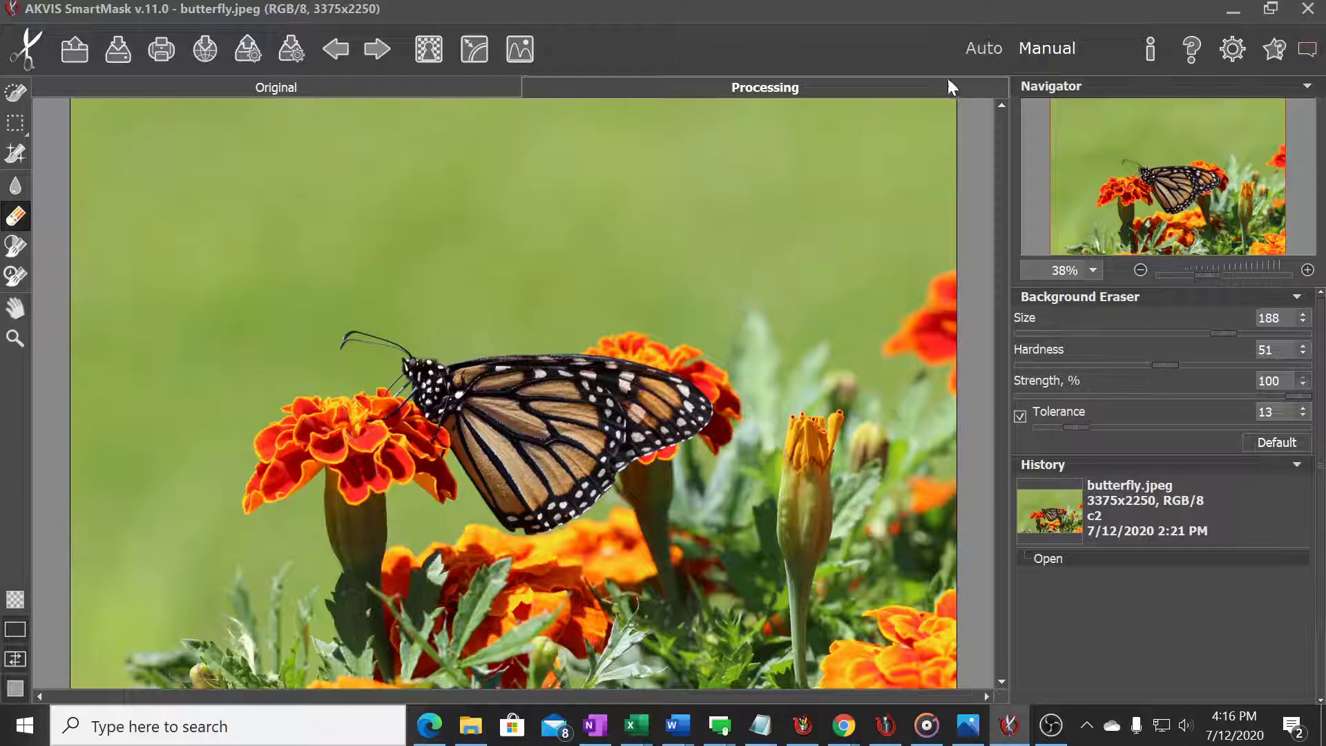
Step: In Auto mode, outline the butterfly, left marigold and stem with the Keep Area Pencil
left_click(980, 48)
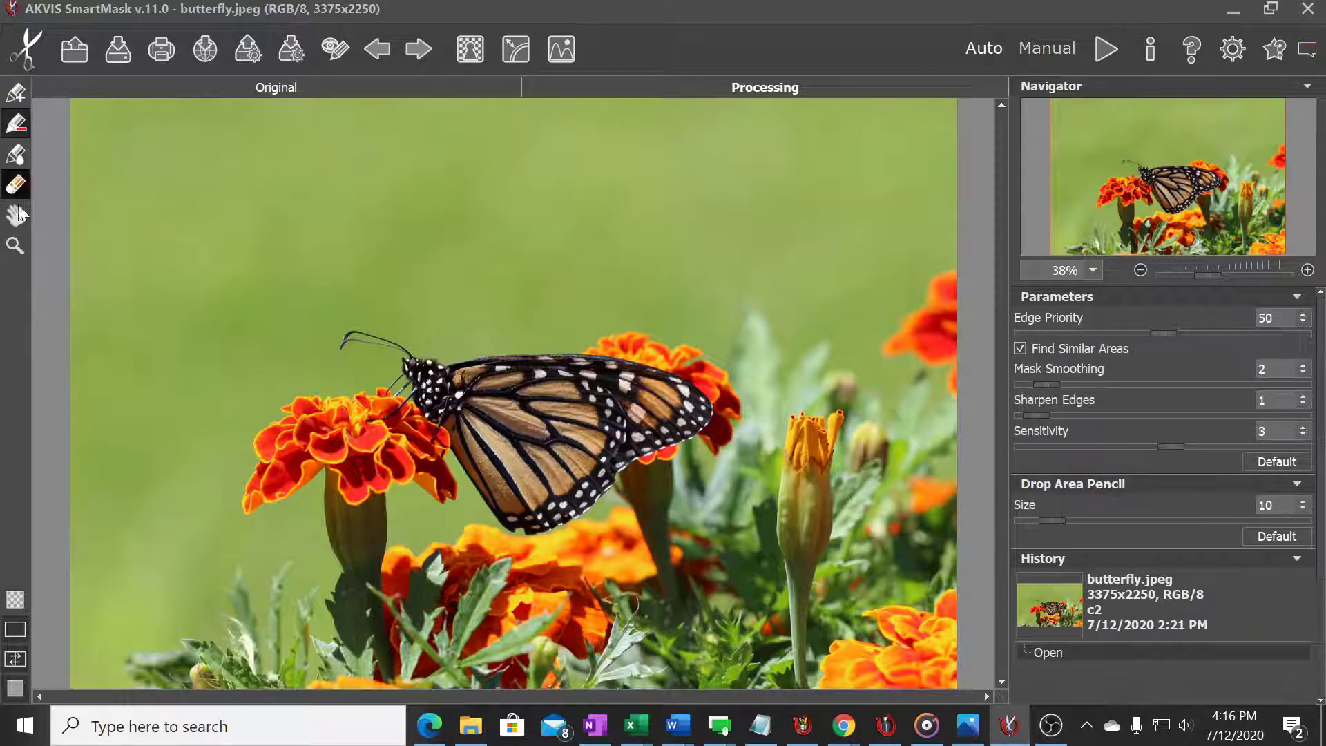
left_click(12, 97)
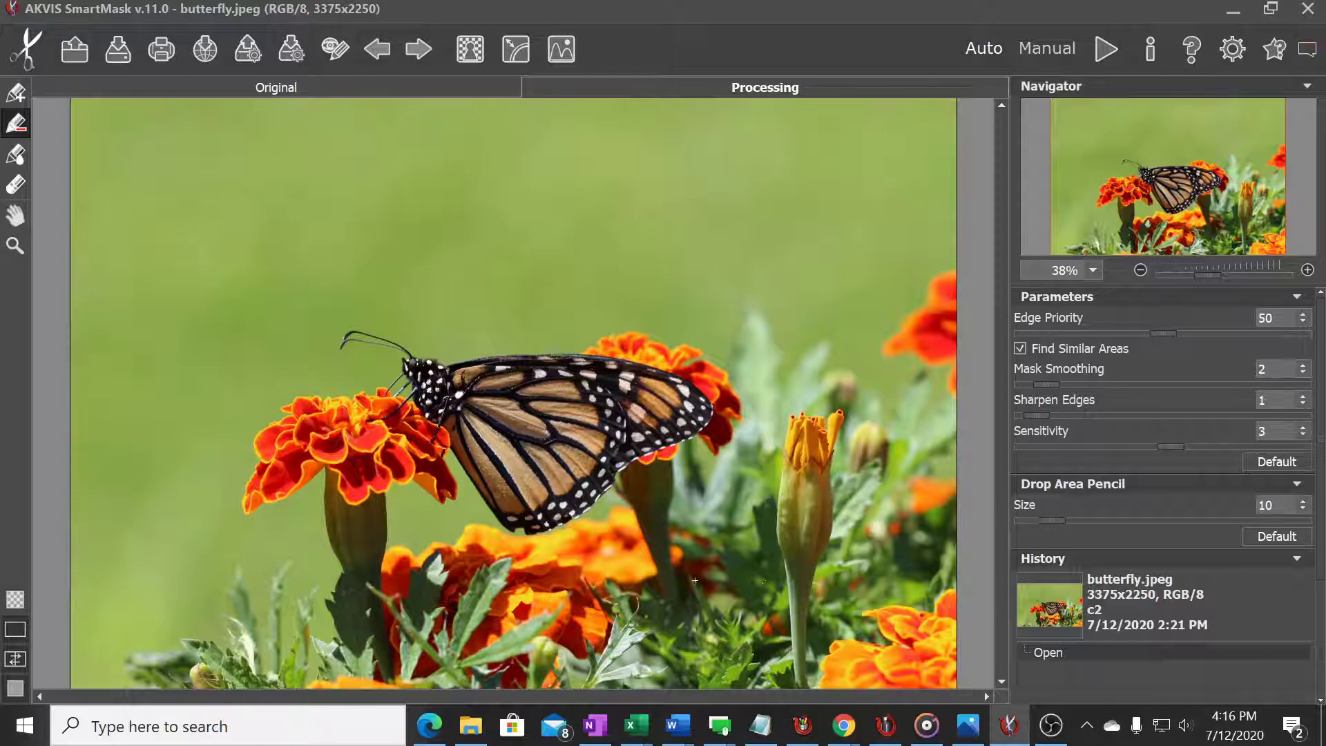
left_click(15, 94)
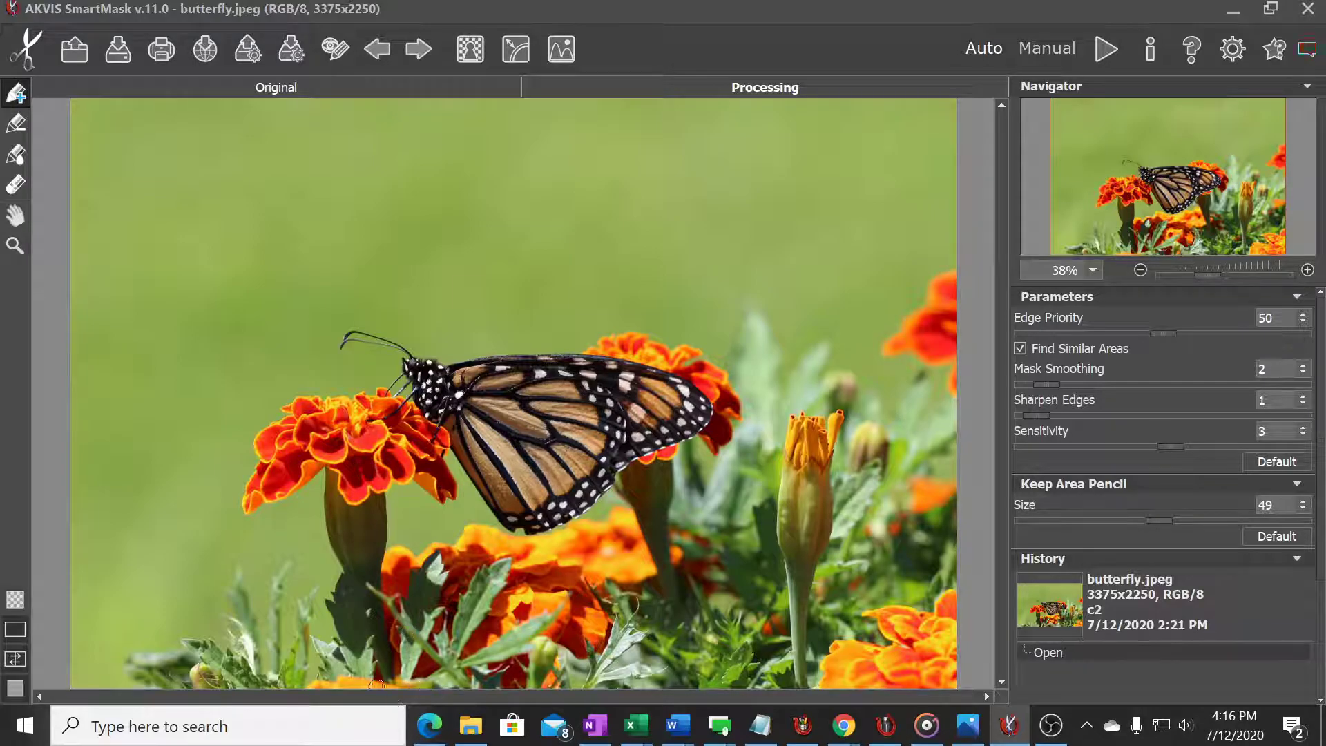
mouse_move(350, 684)
left_mouse_down()
mouse_move(333, 640)
mouse_move(342, 562)
mouse_move(325, 464)
mouse_move(312, 492)
mouse_move(253, 508)
mouse_move(245, 475)
mouse_move(268, 415)
mouse_move(378, 397)
mouse_move(411, 362)
mouse_move(406, 349)
mouse_move(350, 334)
mouse_move(344, 352)
mouse_move(461, 367)
mouse_move(637, 363)
mouse_move(704, 394)
mouse_move(712, 420)
mouse_move(625, 457)
mouse_move(587, 514)
mouse_move(558, 528)
mouse_move(514, 533)
mouse_move(445, 448)
mouse_move(458, 500)
mouse_move(390, 479)
mouse_move(382, 686)
left_mouse_up()
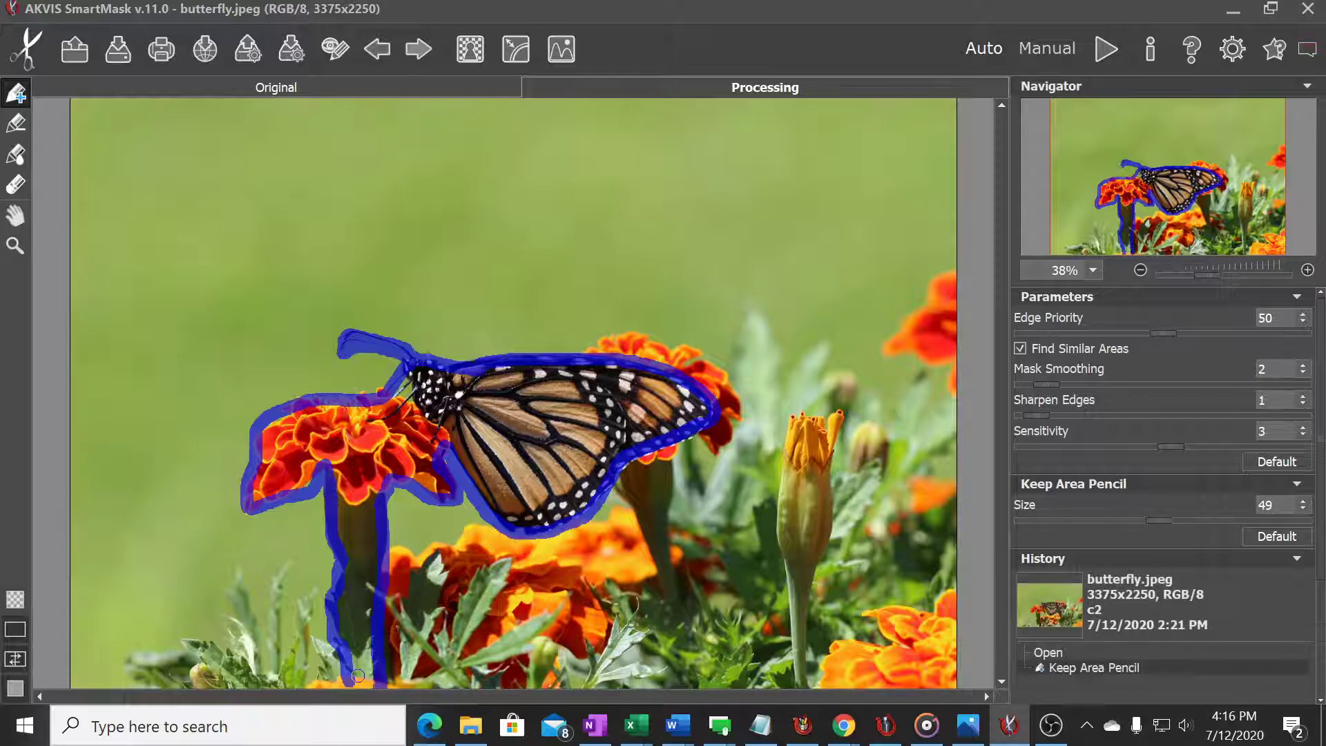
Step: Add a keep mark at the stem bottom, then mark the upper background for removal
left_click(358, 675)
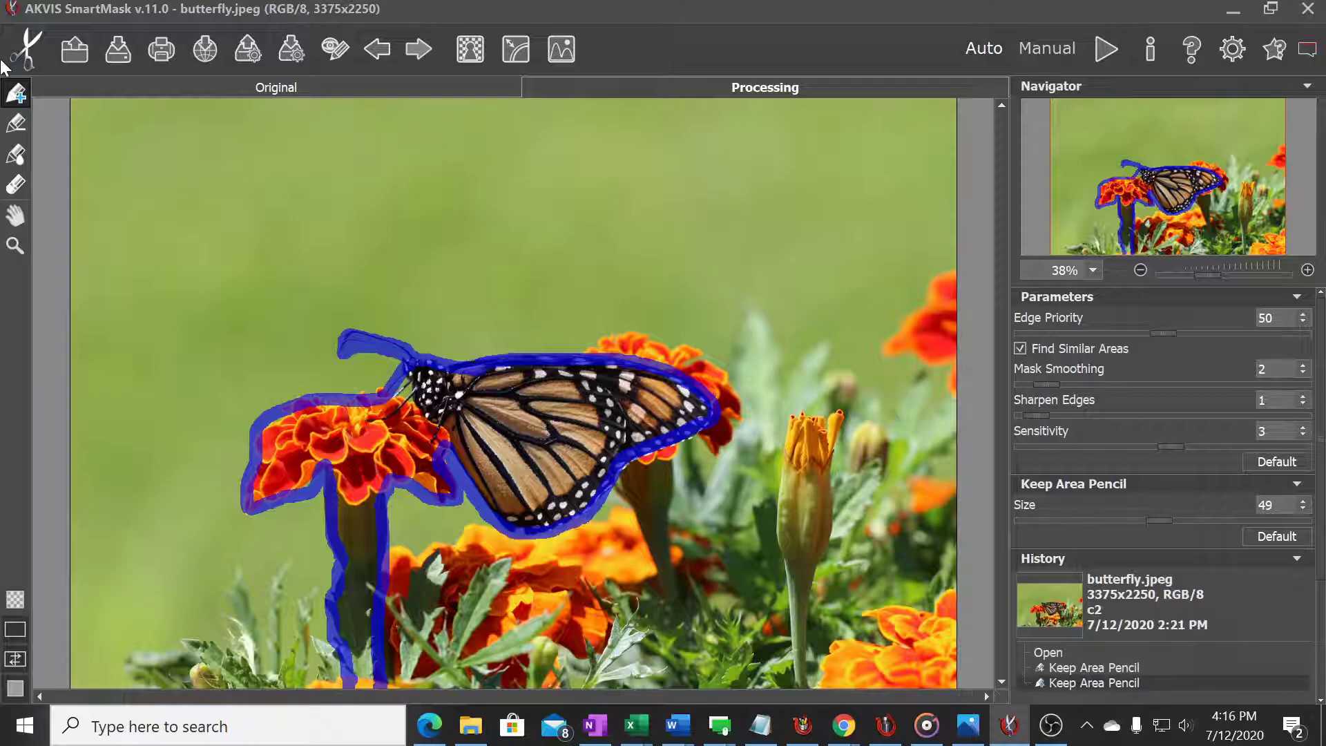
left_click(12, 126)
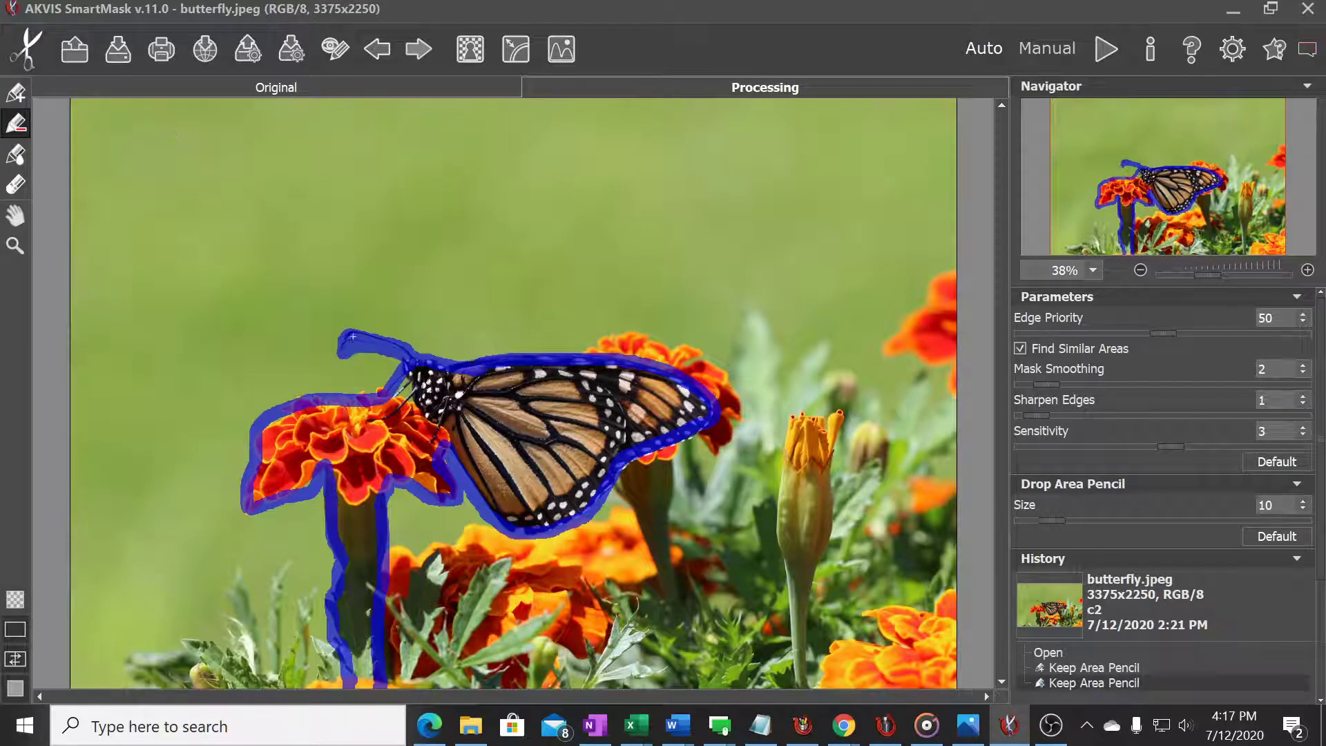
left_click_drag(308, 370, 111, 146)
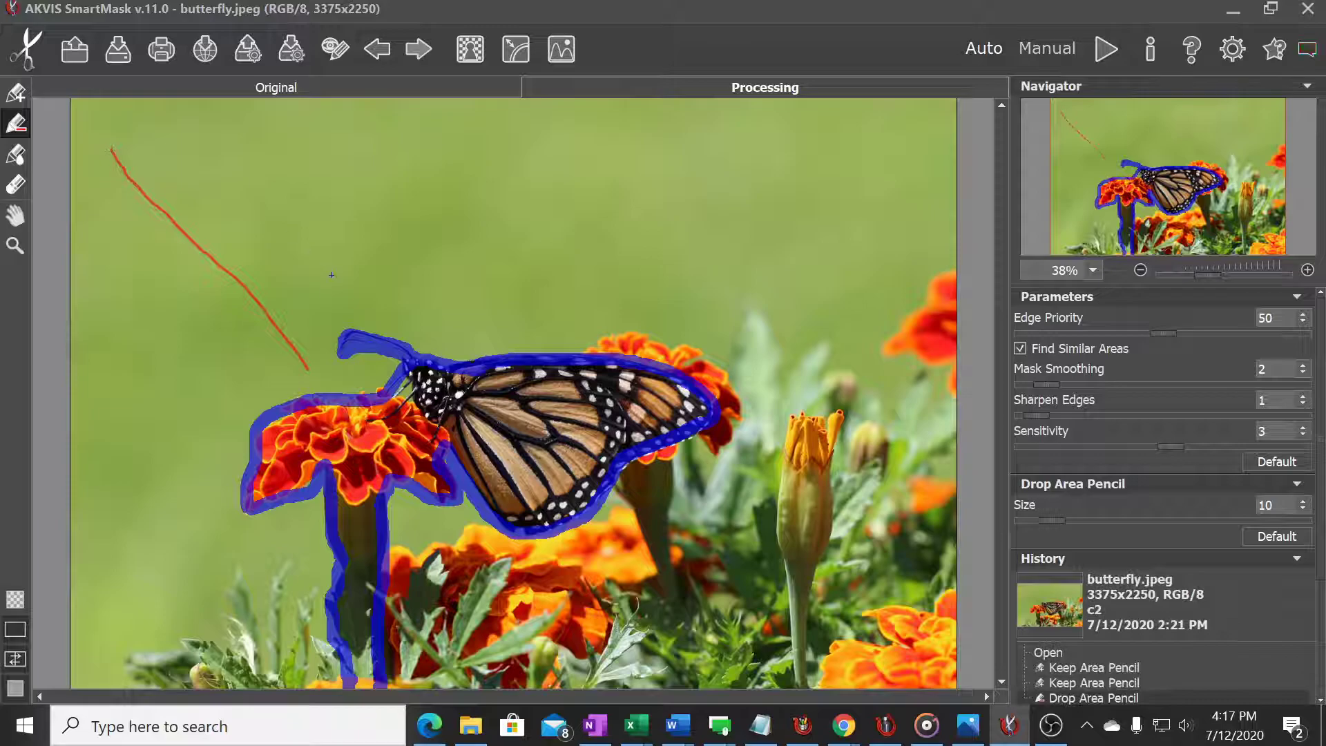
mouse_move(330, 280)
left_mouse_down()
mouse_move(266, 238)
mouse_move(161, 131)
left_mouse_up()
left_click_drag(395, 285, 314, 123)
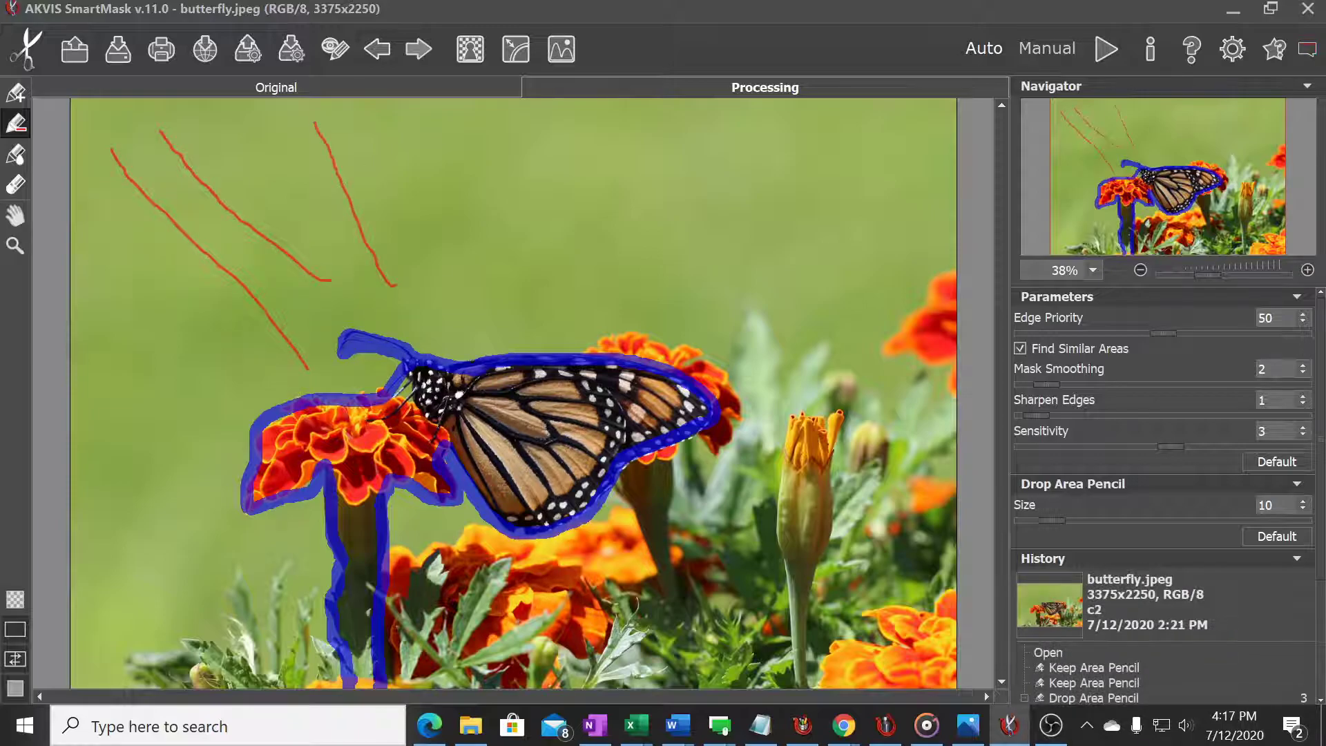
left_click_drag(464, 318, 438, 149)
left_click_drag(533, 329, 529, 141)
mouse_move(584, 304)
left_mouse_down()
mouse_move(572, 184)
mouse_move(585, 117)
left_mouse_up()
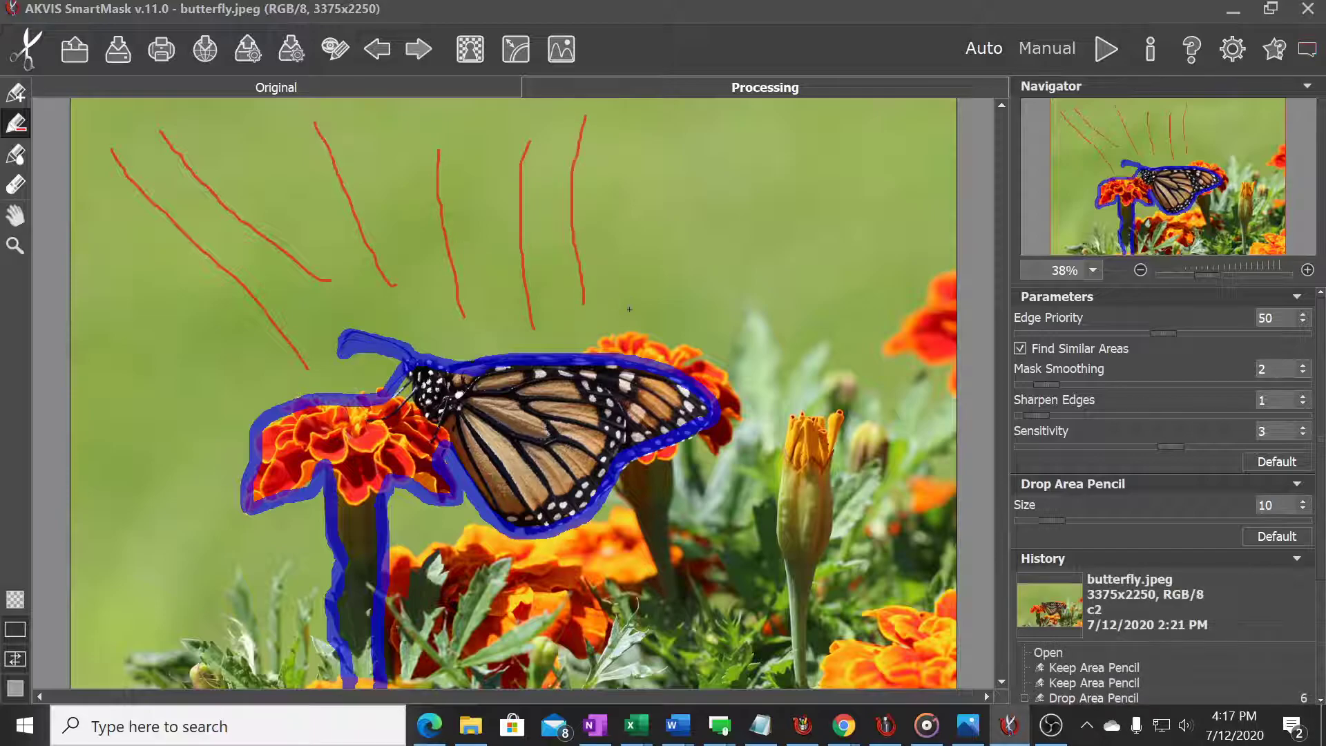
mouse_move(627, 310)
left_mouse_down()
mouse_move(627, 239)
mouse_move(703, 152)
left_mouse_up()
mouse_move(677, 288)
left_mouse_down()
mouse_move(794, 195)
mouse_move(893, 157)
left_mouse_up()
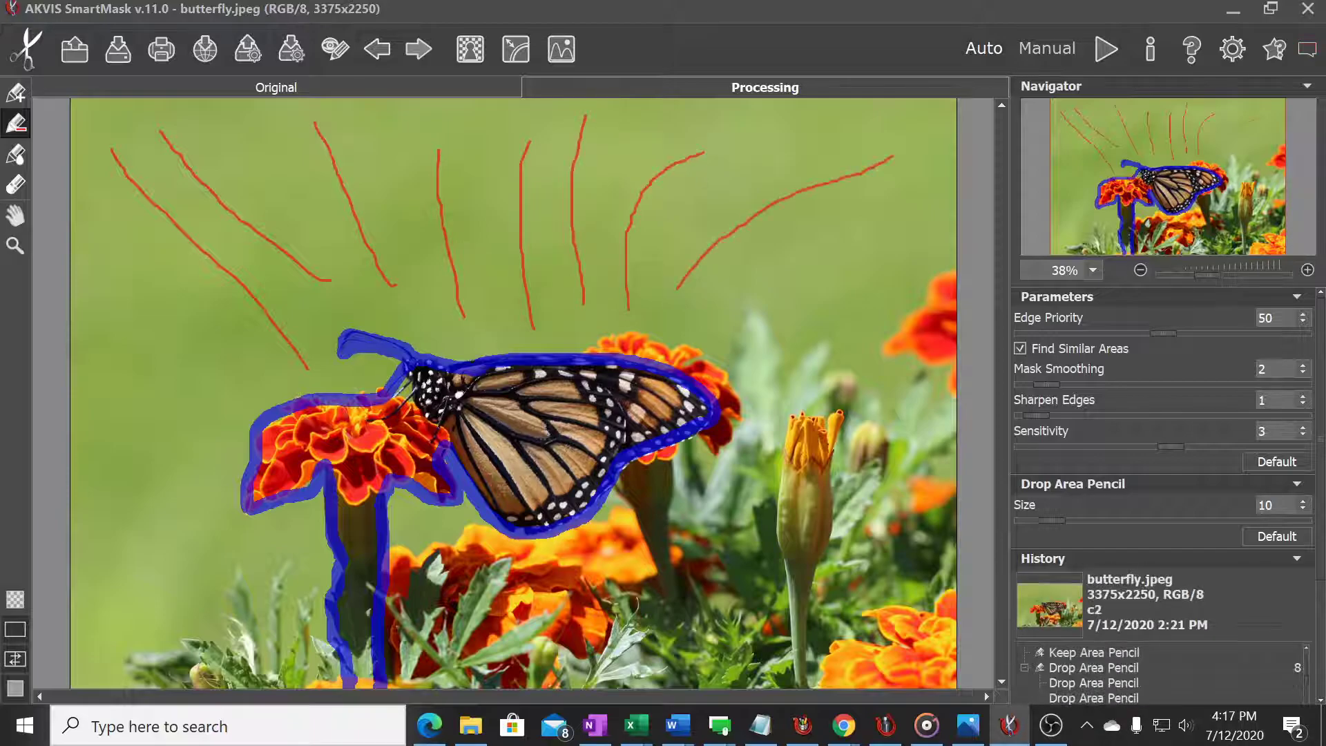
Step: Mark the right-side background, marigolds, orange bud and lower-right foliage for removal
left_click_drag(676, 322, 940, 275)
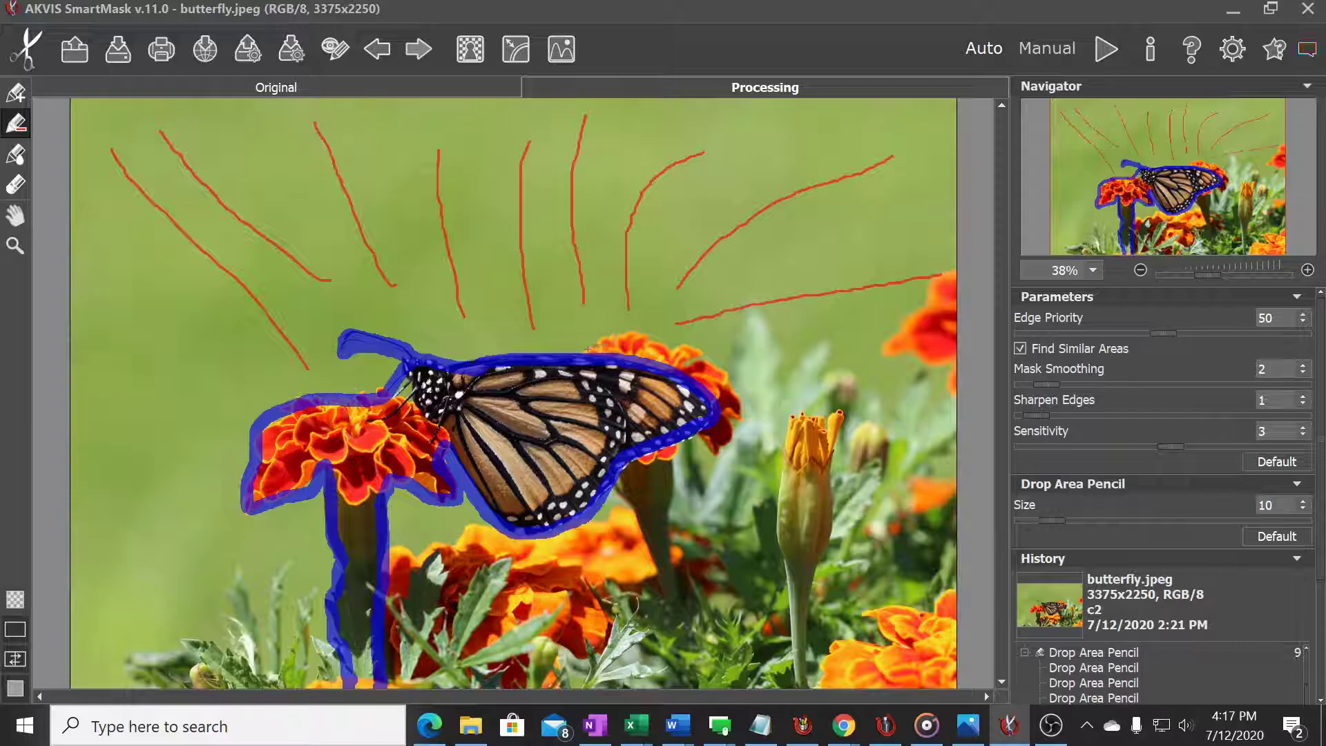
left_click_drag(786, 347, 924, 329)
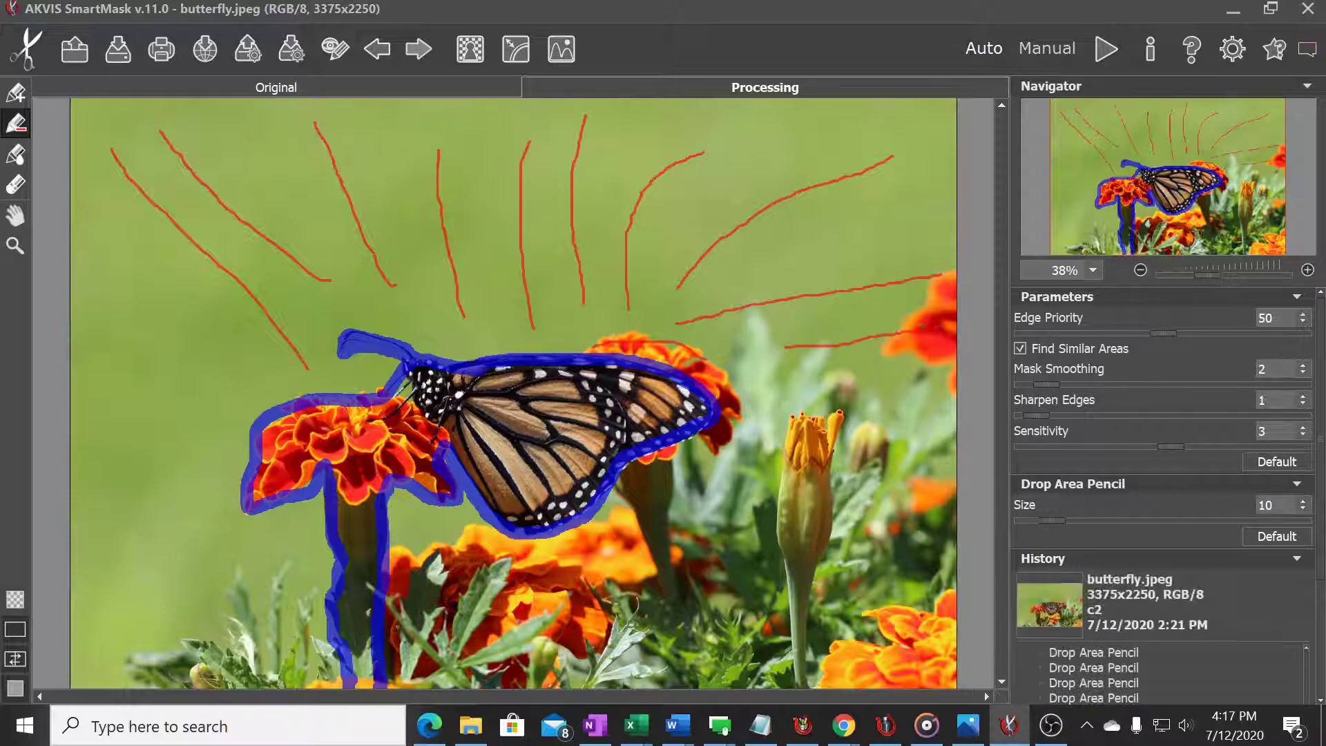
left_click_drag(679, 341, 941, 442)
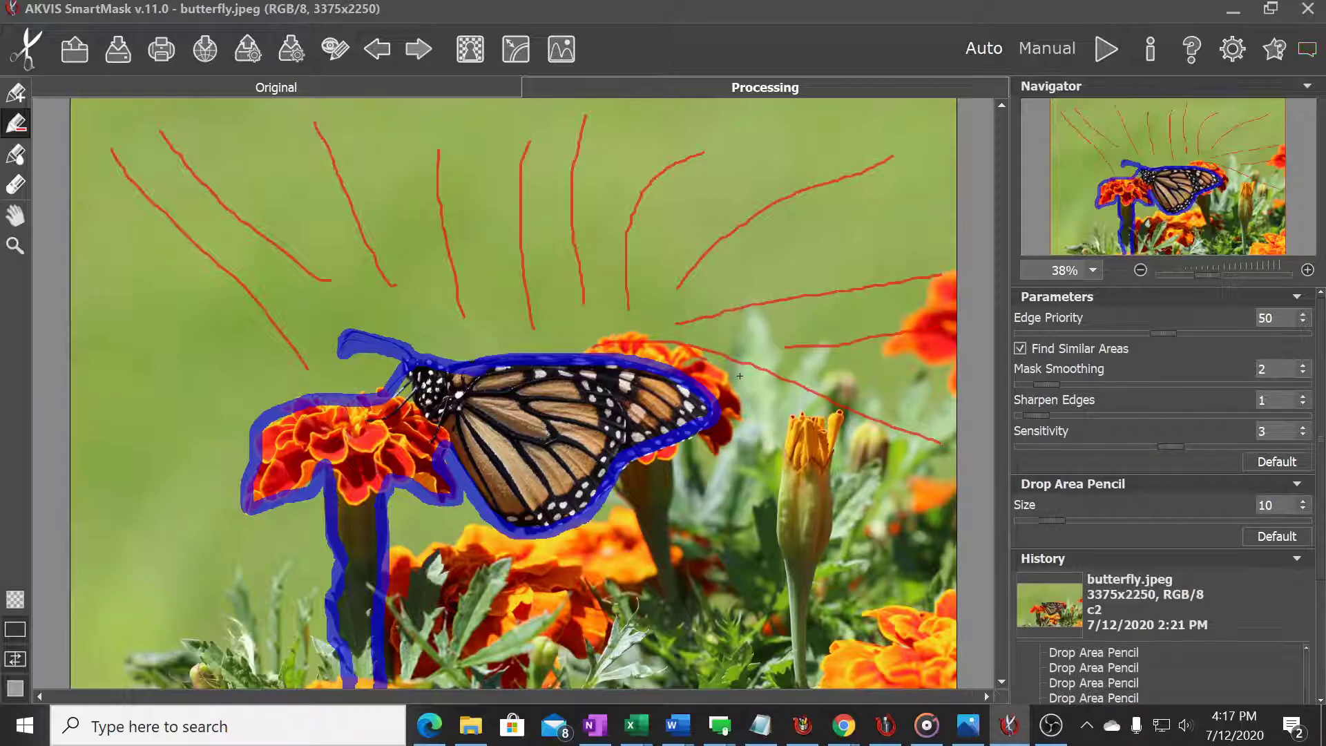
mouse_move(739, 376)
left_mouse_down()
mouse_move(907, 522)
mouse_move(943, 594)
left_mouse_up()
mouse_move(723, 397)
left_mouse_down()
mouse_move(764, 421)
mouse_move(880, 552)
mouse_move(908, 625)
left_mouse_up()
left_click_drag(719, 425, 872, 662)
left_click_drag(710, 458, 793, 666)
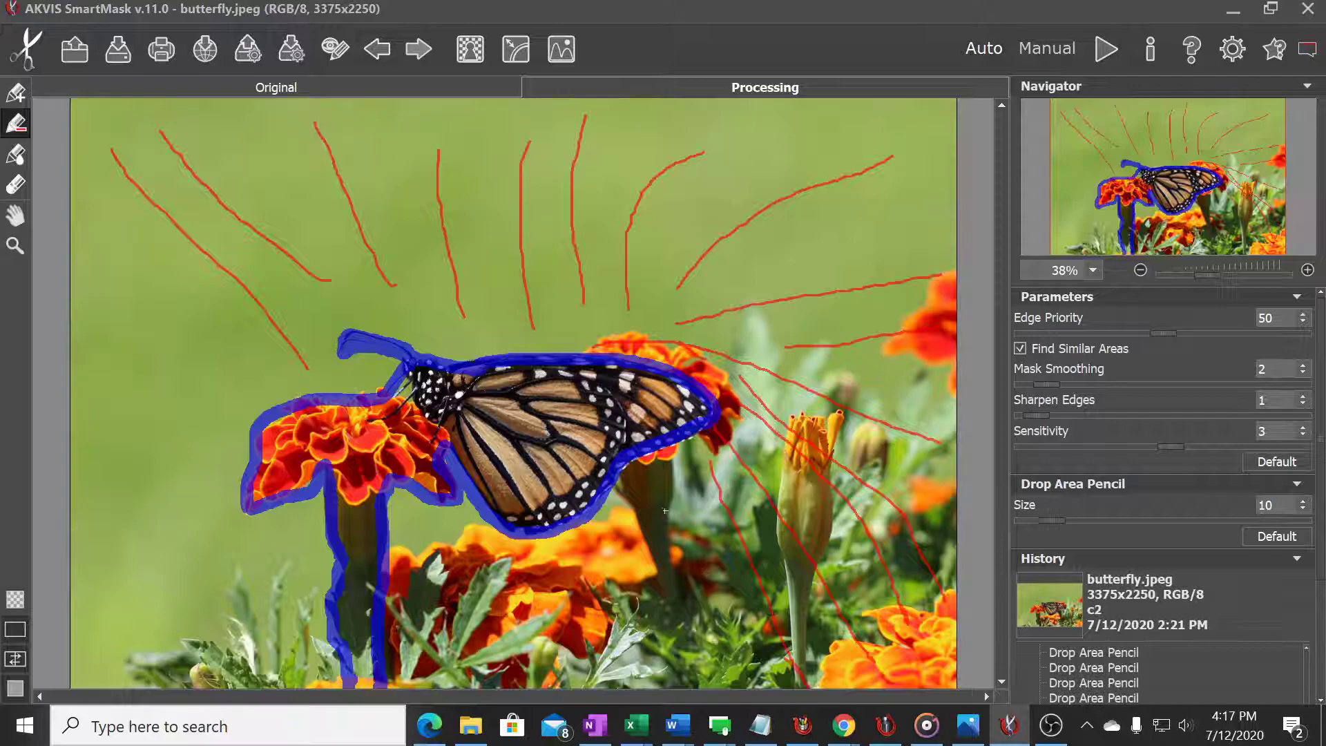
Step: Mark the flowers below the butterfly and beside the stem for removal
mouse_move(676, 499)
left_mouse_down()
mouse_move(694, 540)
mouse_move(750, 673)
mouse_move(649, 517)
mouse_move(643, 689)
left_mouse_up()
left_click_drag(626, 496, 625, 652)
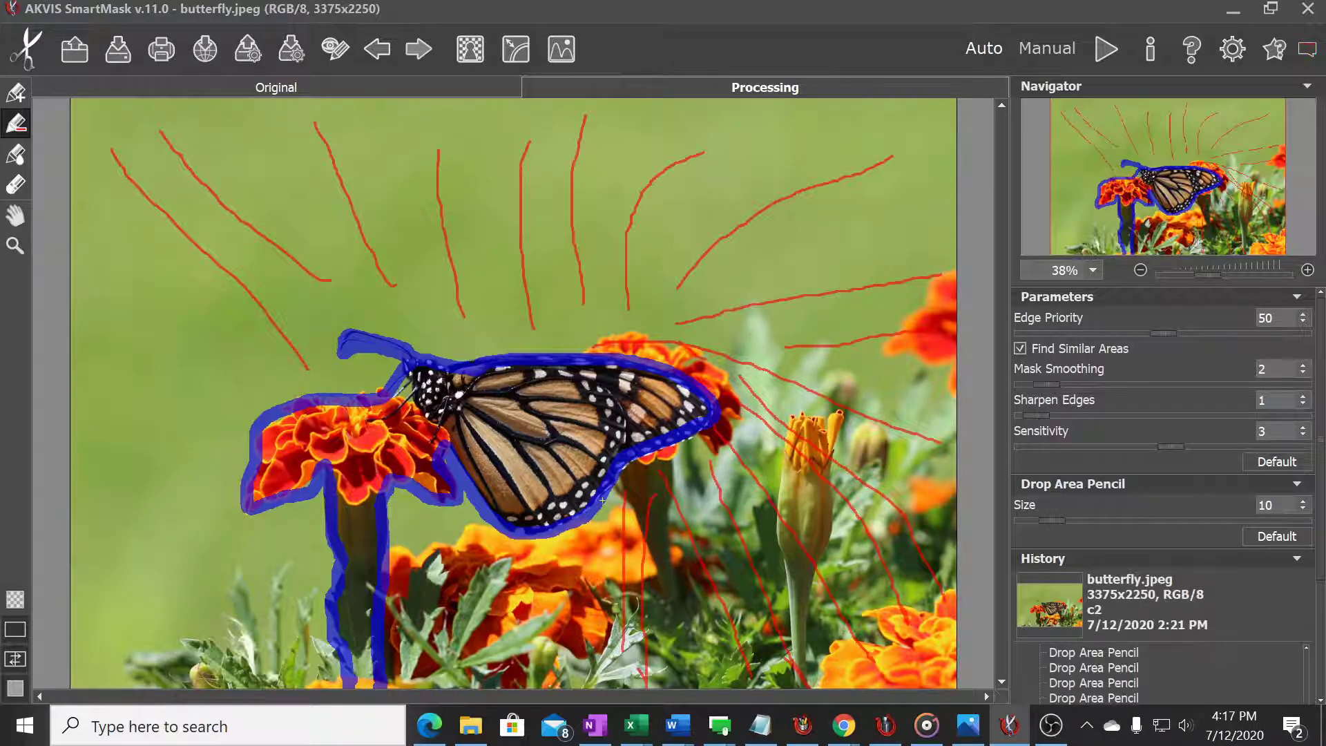
left_click_drag(612, 504, 595, 645)
left_click_drag(587, 547, 556, 681)
left_click_drag(565, 542, 512, 667)
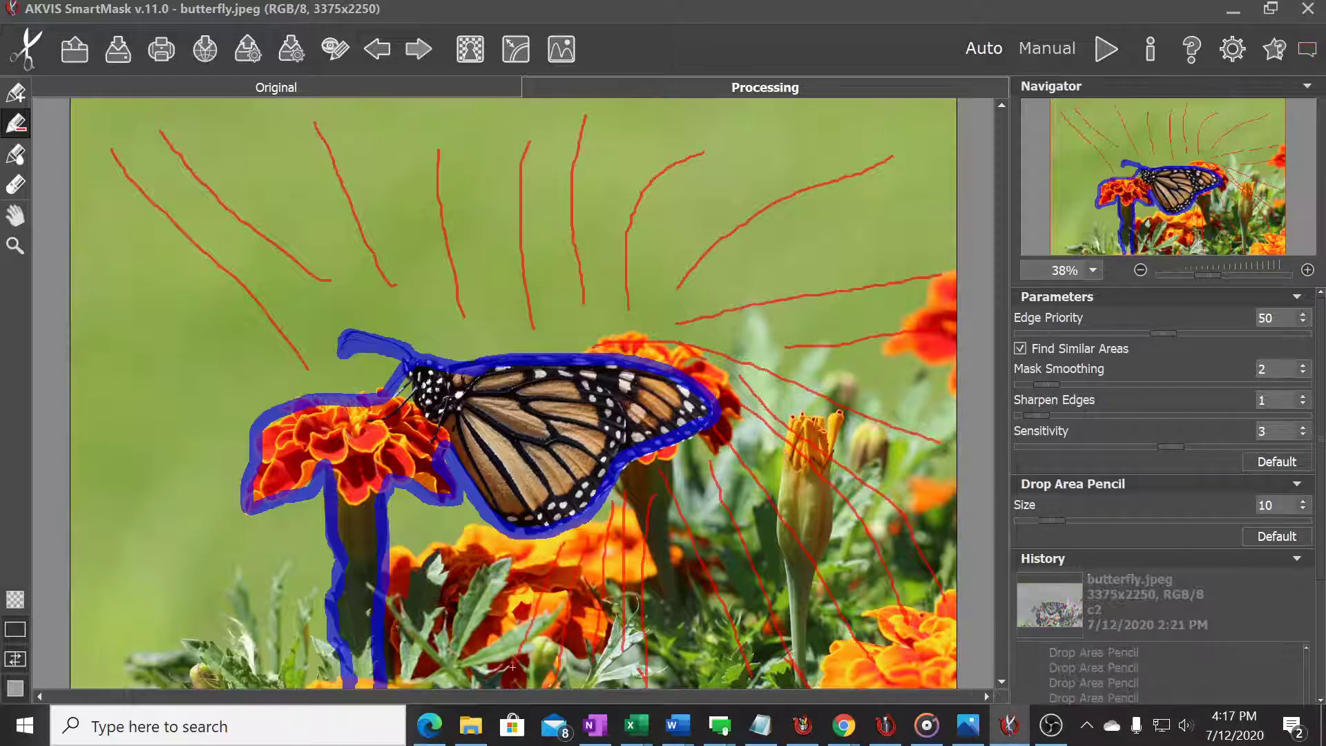
left_click_drag(472, 514, 532, 661)
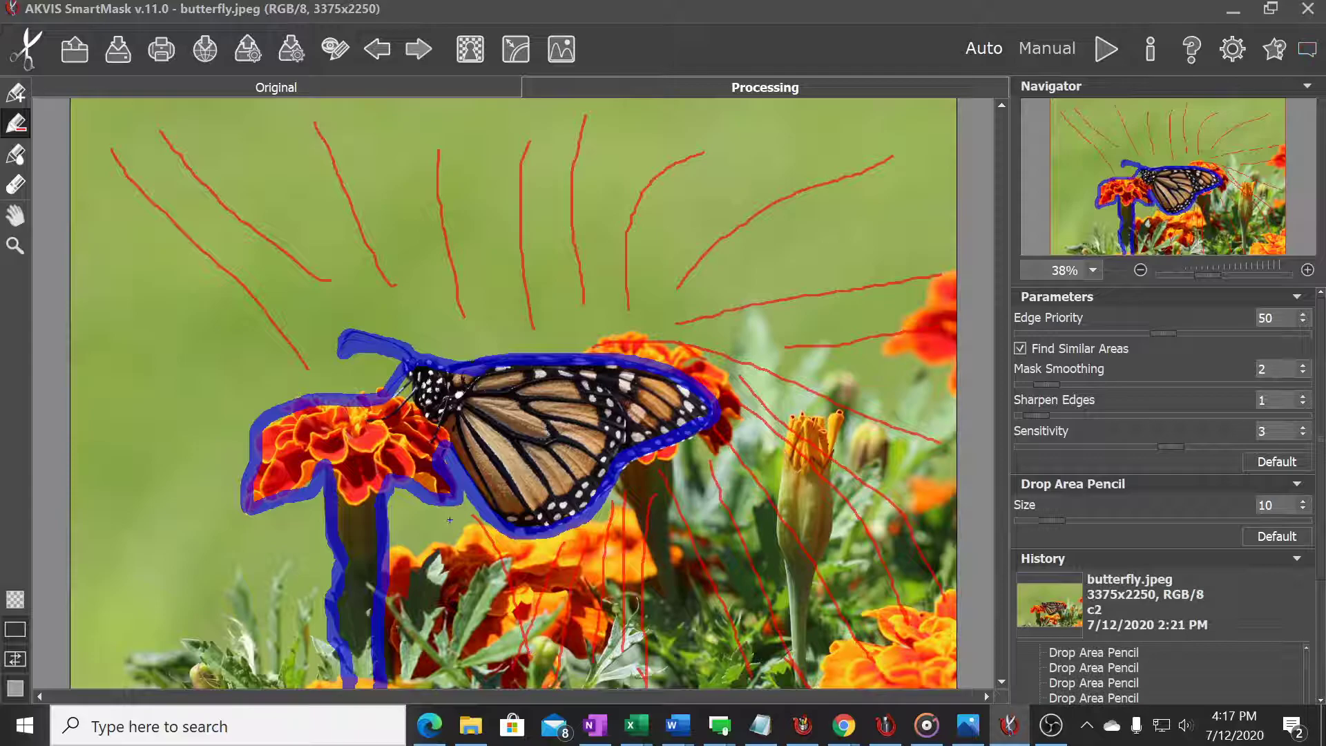
left_click_drag(449, 519, 494, 670)
left_click_drag(408, 528, 422, 648)
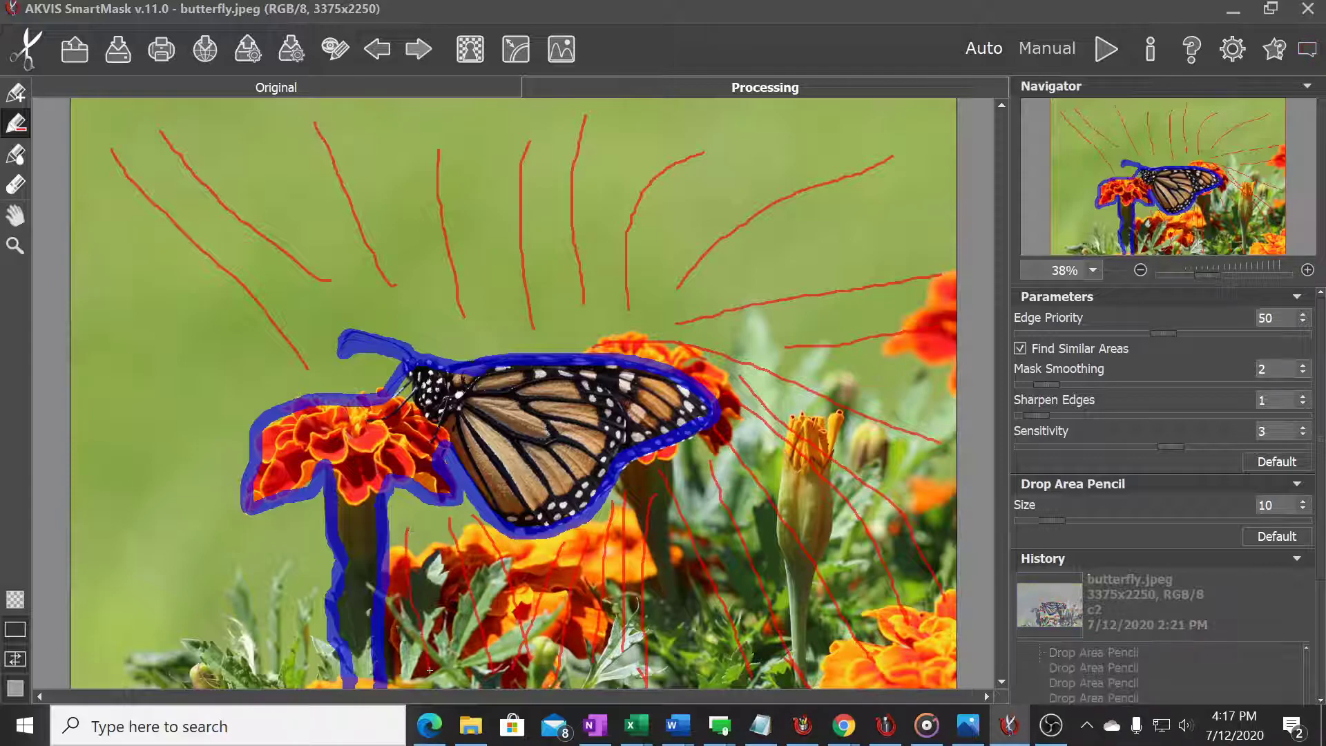
left_click_drag(428, 527, 460, 682)
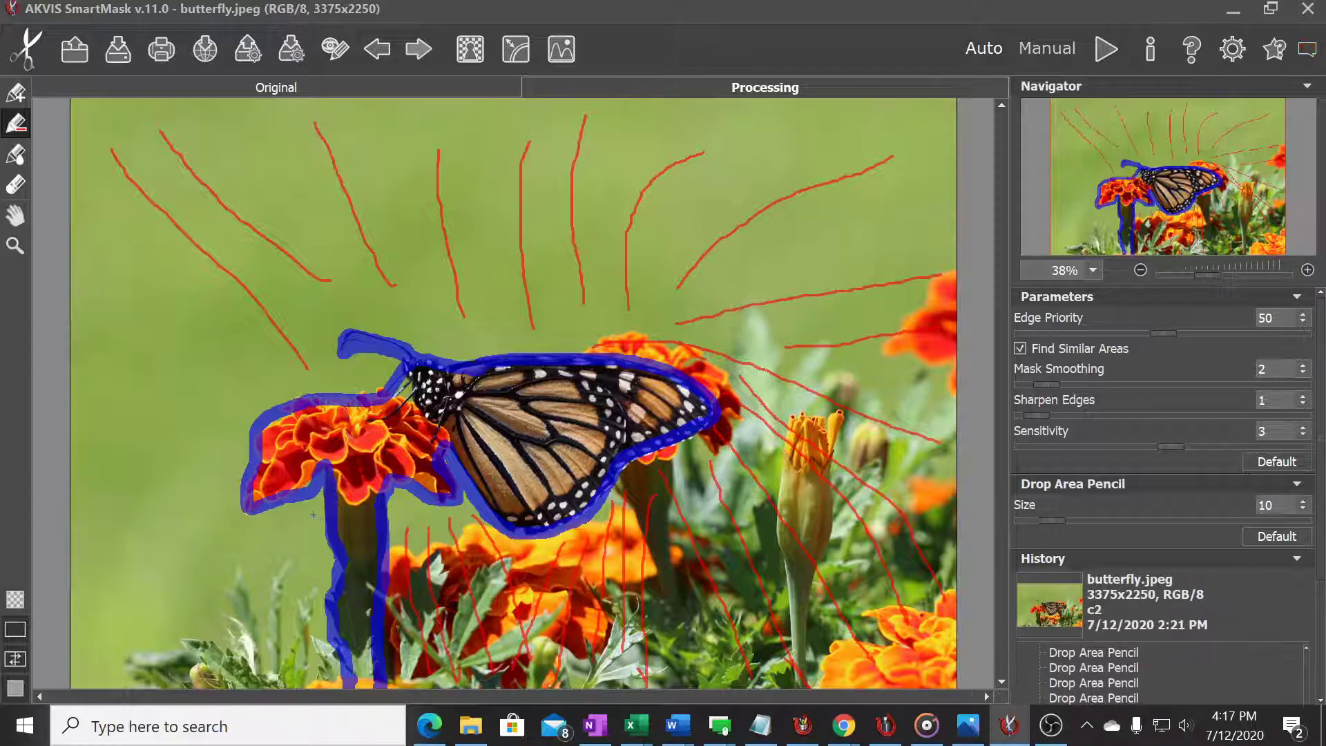
Step: Mark the lower-left leaves and left background up to the upper-middle for removal
left_click_drag(312, 514, 127, 641)
mouse_move(329, 574)
left_mouse_down()
mouse_move(189, 659)
mouse_move(145, 666)
mouse_move(267, 663)
mouse_move(184, 665)
left_mouse_up()
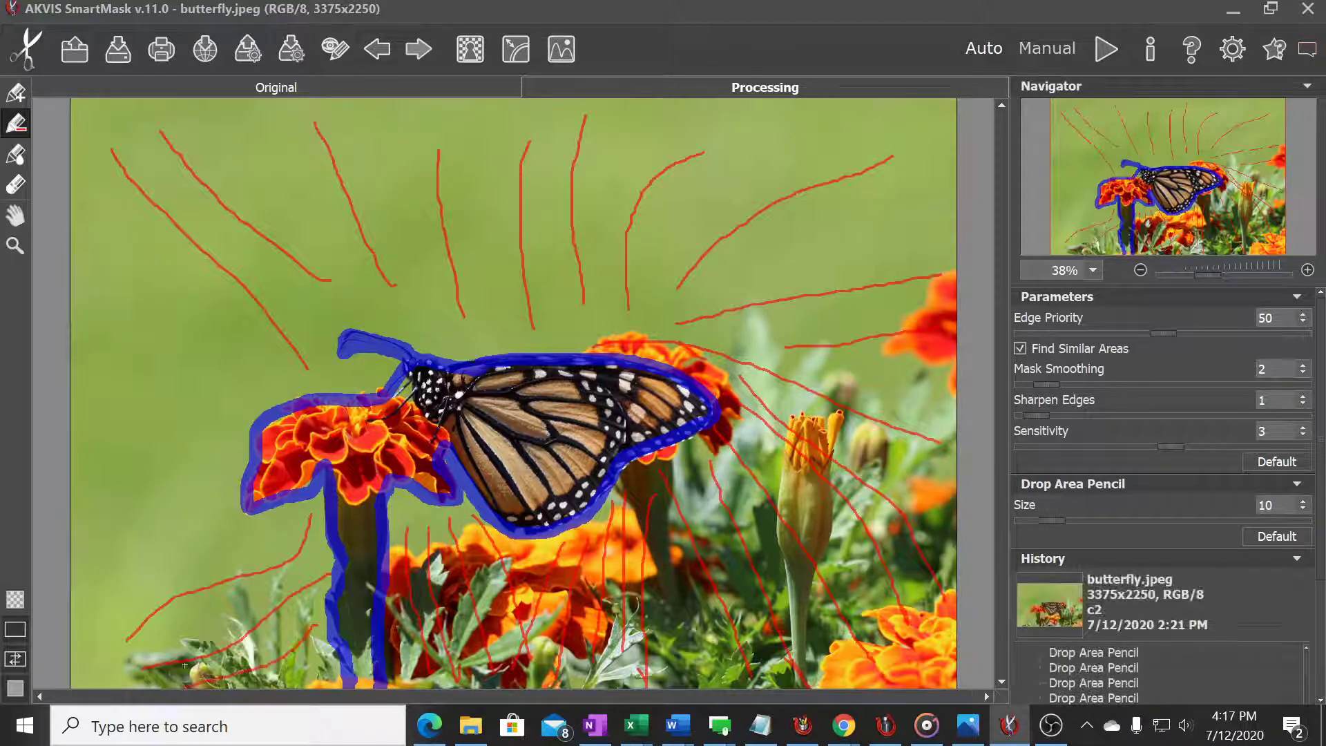
left_click_drag(266, 537, 72, 578)
left_click_drag(97, 397, 211, 514)
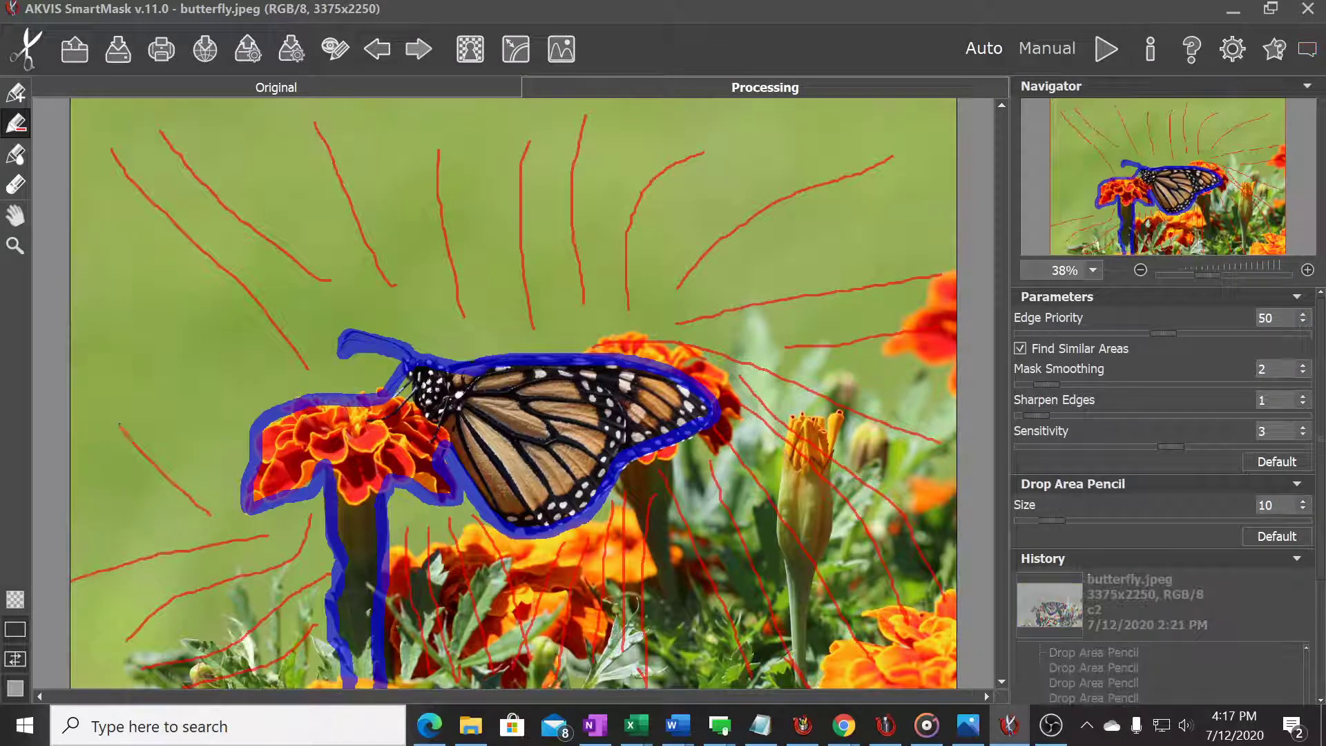
left_click_drag(213, 465, 100, 282)
left_click_drag(238, 368, 82, 205)
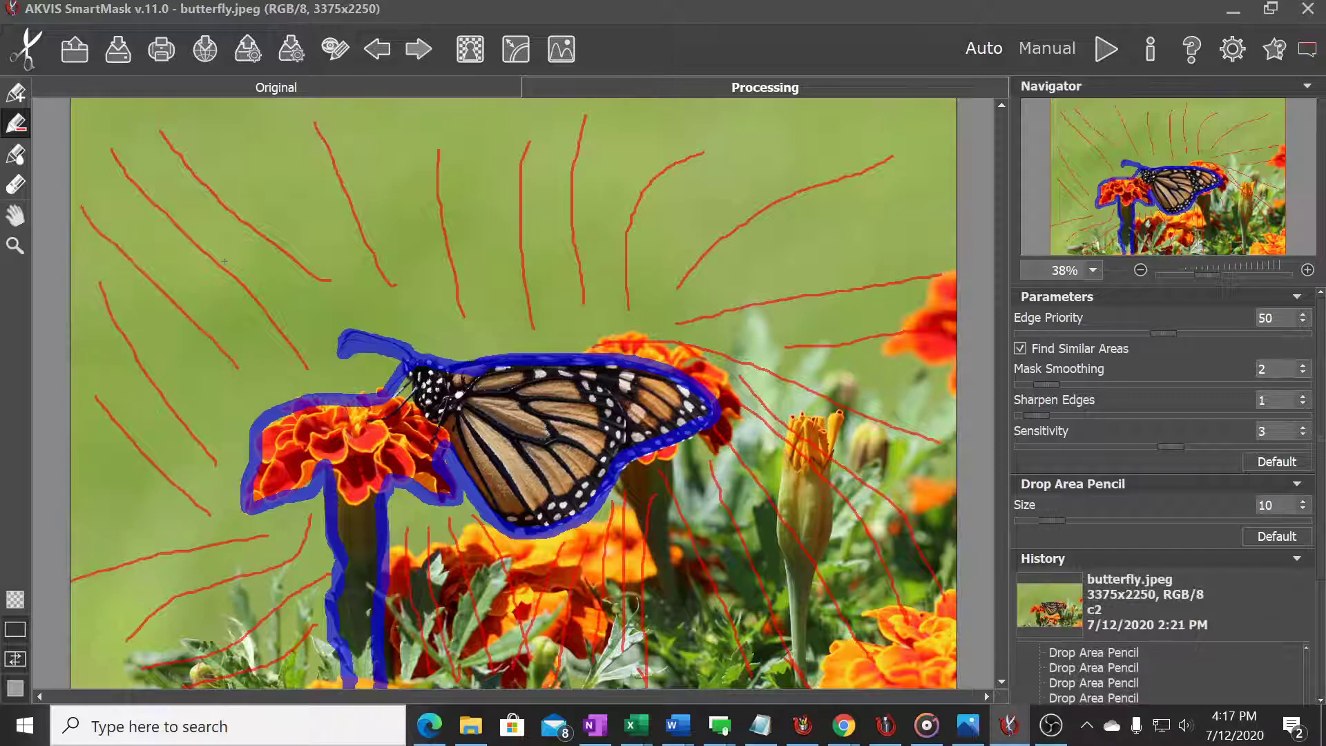
left_click_drag(311, 313, 124, 166)
mouse_move(449, 325)
left_mouse_down()
mouse_move(400, 258)
mouse_move(364, 144)
left_mouse_up()
Step: Fill remaining gaps with drop strokes along the right edge, corners and around the wing tip
left_click_drag(936, 249, 930, 390)
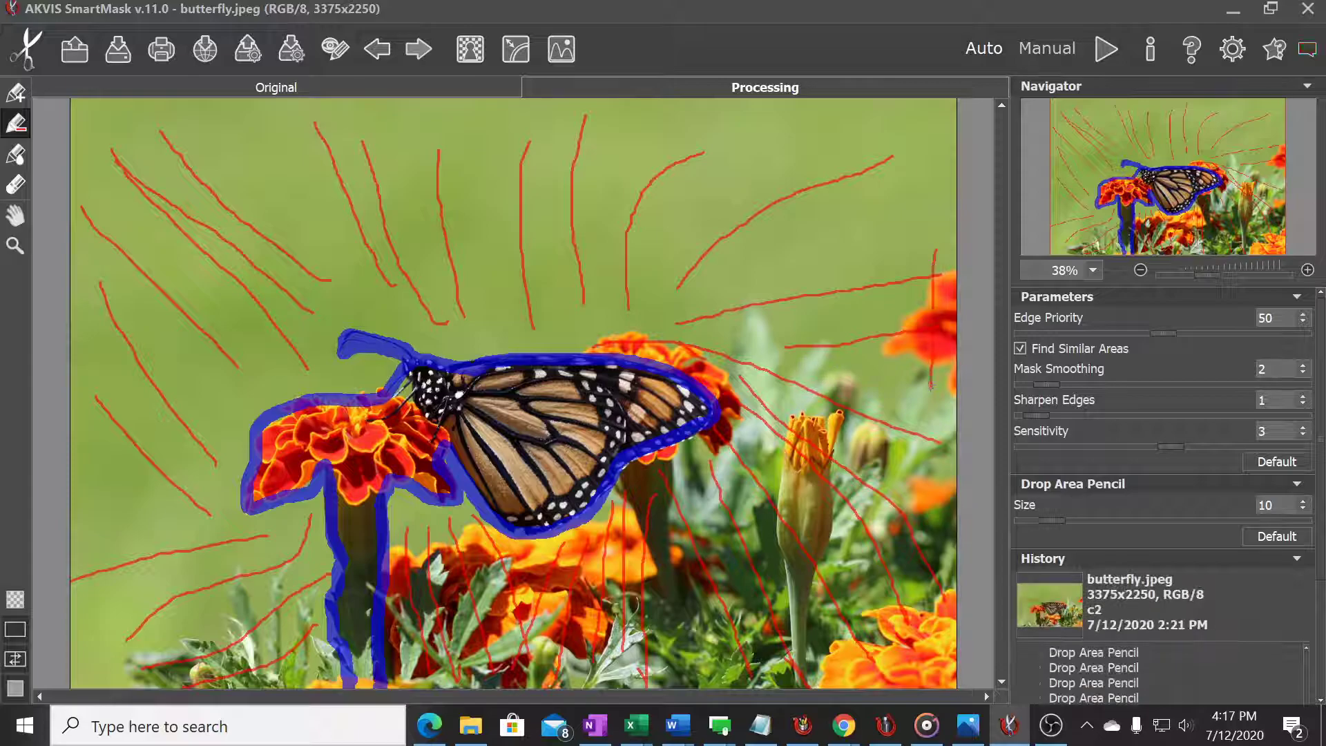
left_click_drag(910, 561, 906, 680)
mouse_move(617, 545)
left_mouse_down()
mouse_move(473, 535)
mouse_move(415, 560)
mouse_move(639, 649)
left_mouse_up()
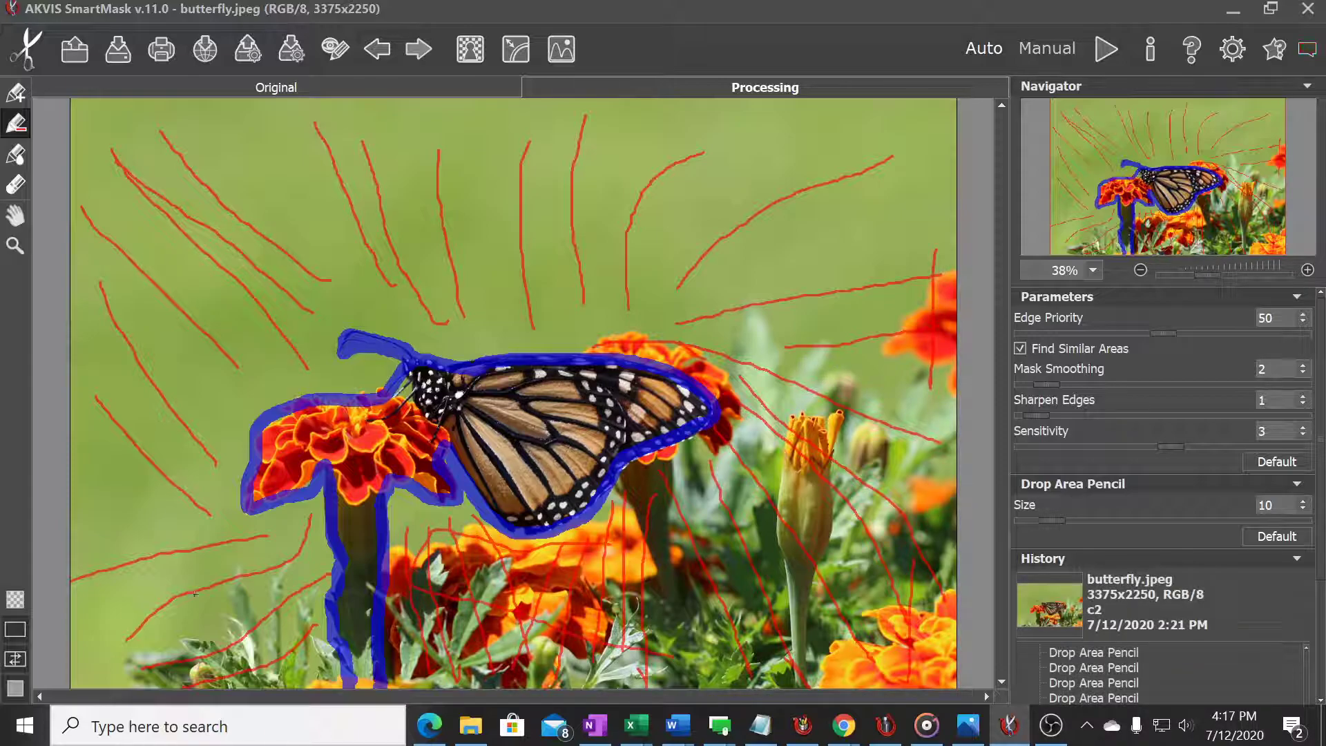
left_click_drag(186, 623, 110, 649)
left_click_drag(161, 516, 118, 485)
left_click_drag(508, 318, 462, 118)
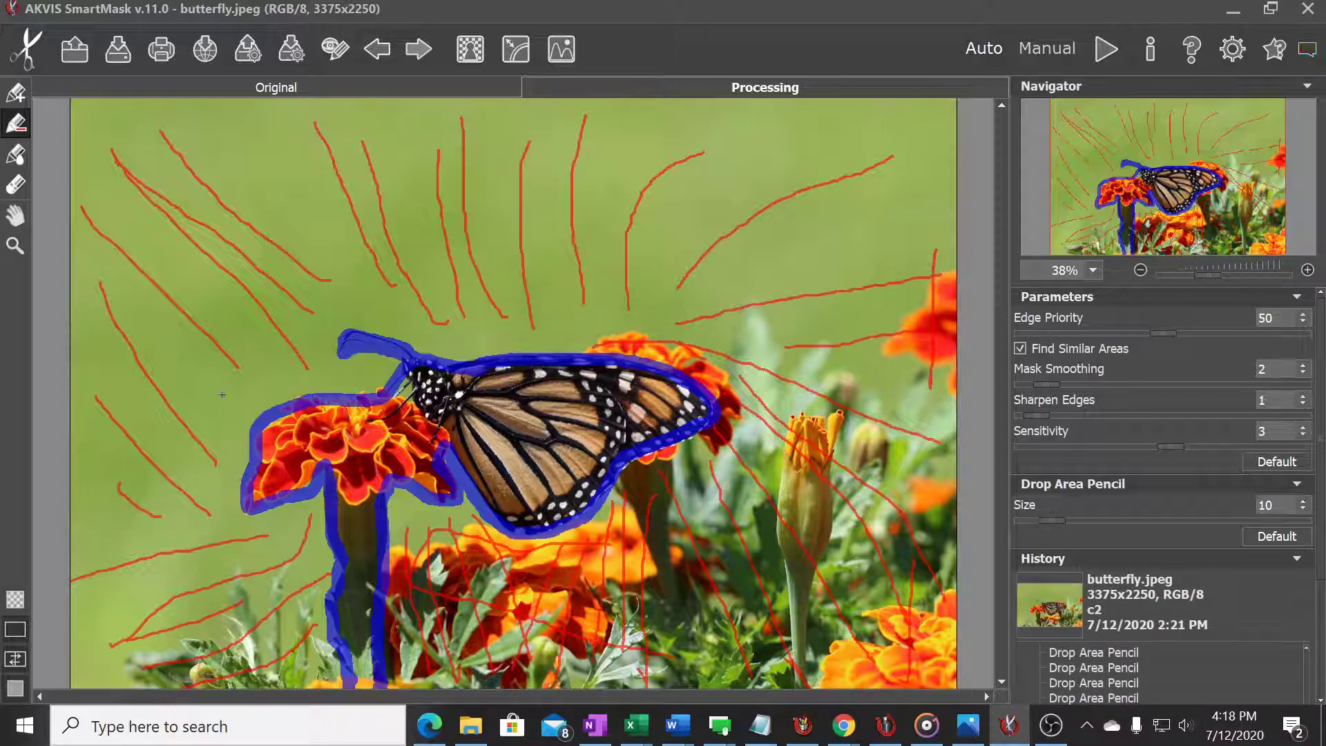
left_click(135, 273)
left_click_drag(763, 285, 906, 217)
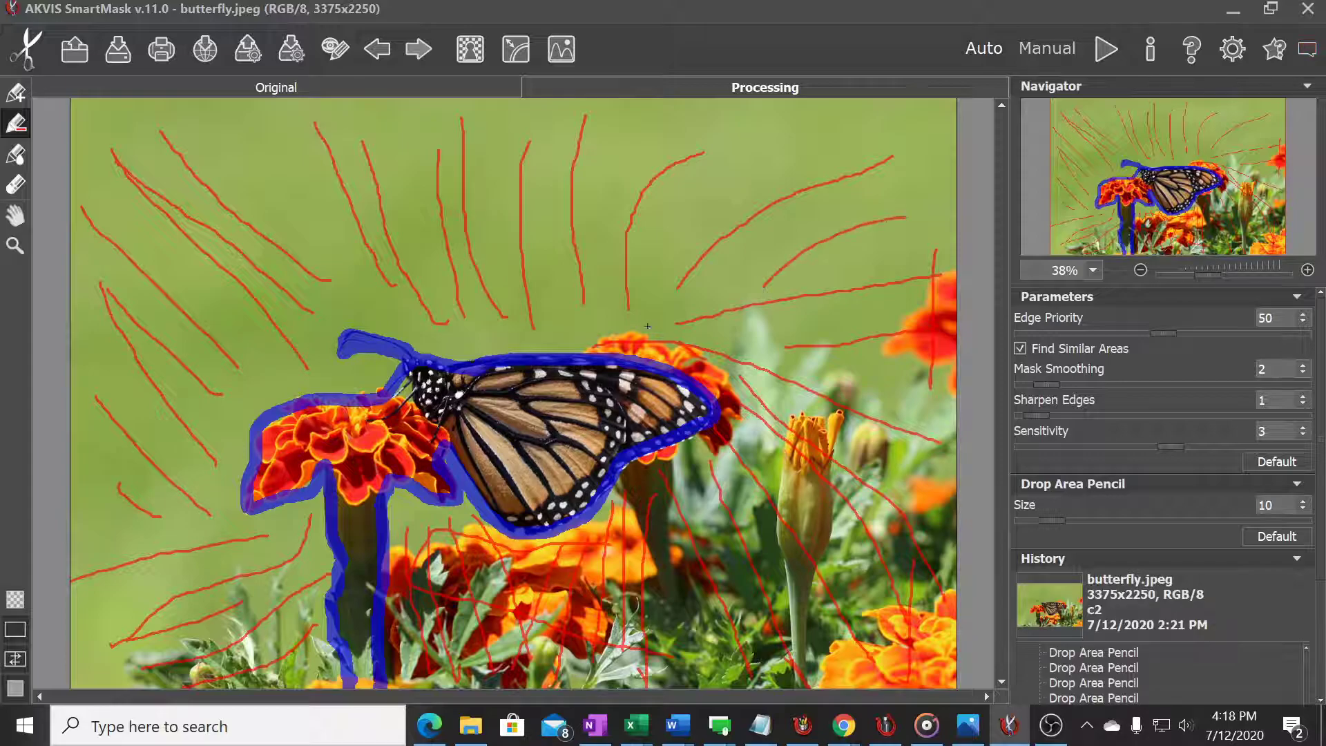
mouse_move(598, 346)
left_mouse_down()
mouse_move(644, 349)
mouse_move(723, 392)
mouse_move(721, 438)
mouse_move(704, 457)
mouse_move(659, 462)
left_mouse_up()
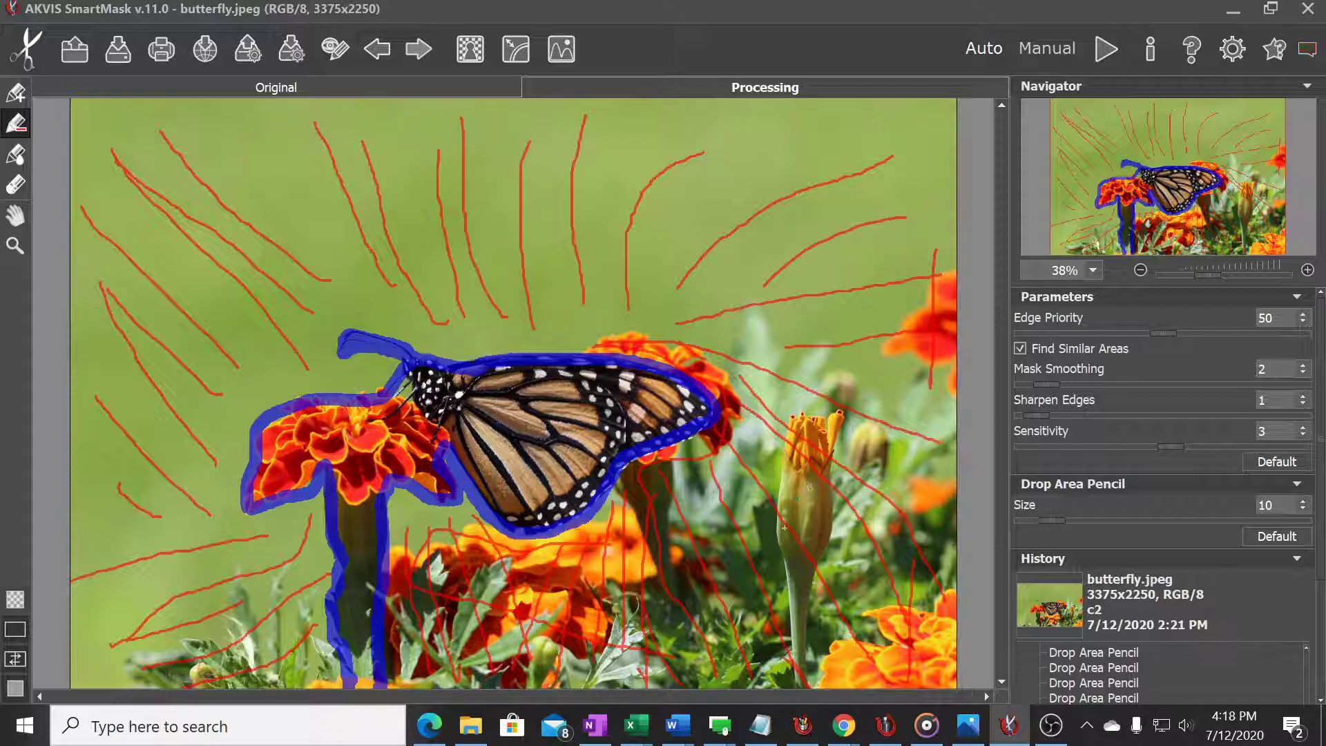
Step: Run Auto processing to cut out the butterfly, marigold and stem
left_click(1103, 49)
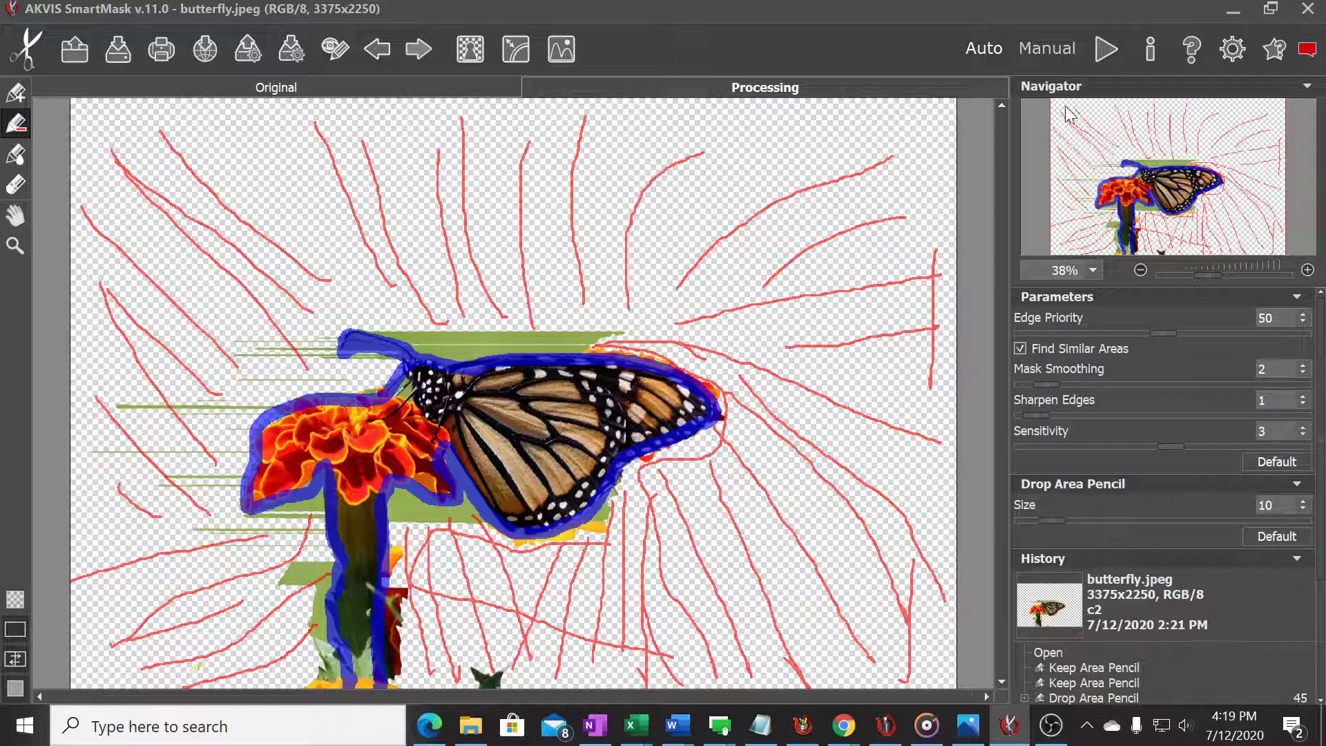
Step: In manual mode, Quick Select and delete the green strips and patches around the butterfly
left_click(1050, 47)
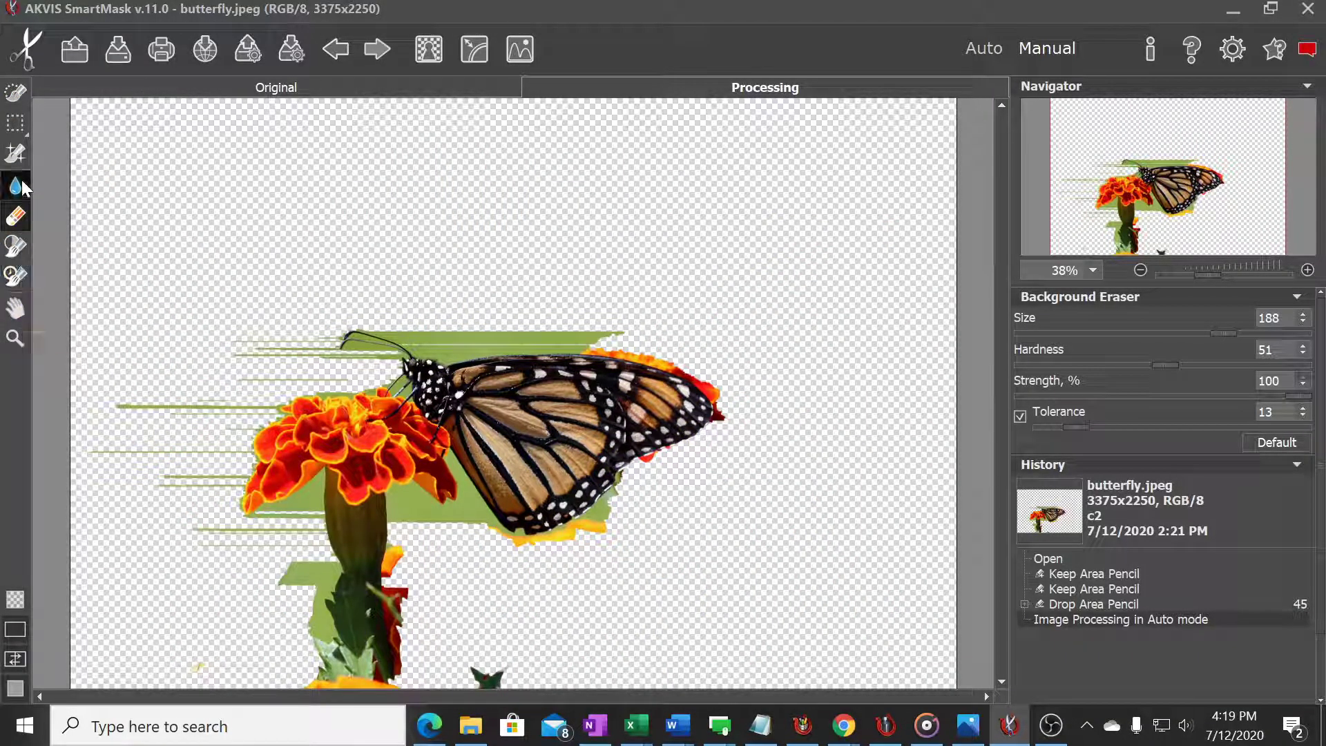
left_click(14, 95)
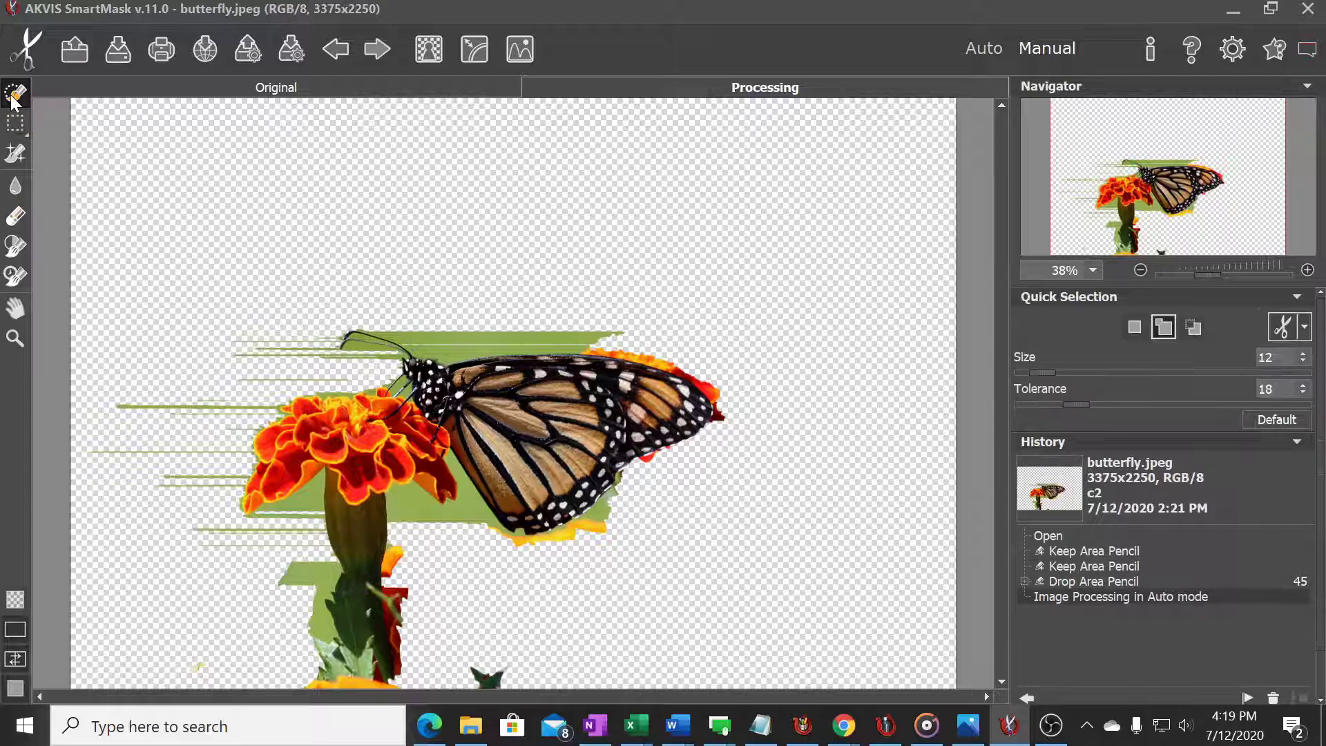
left_click(422, 341)
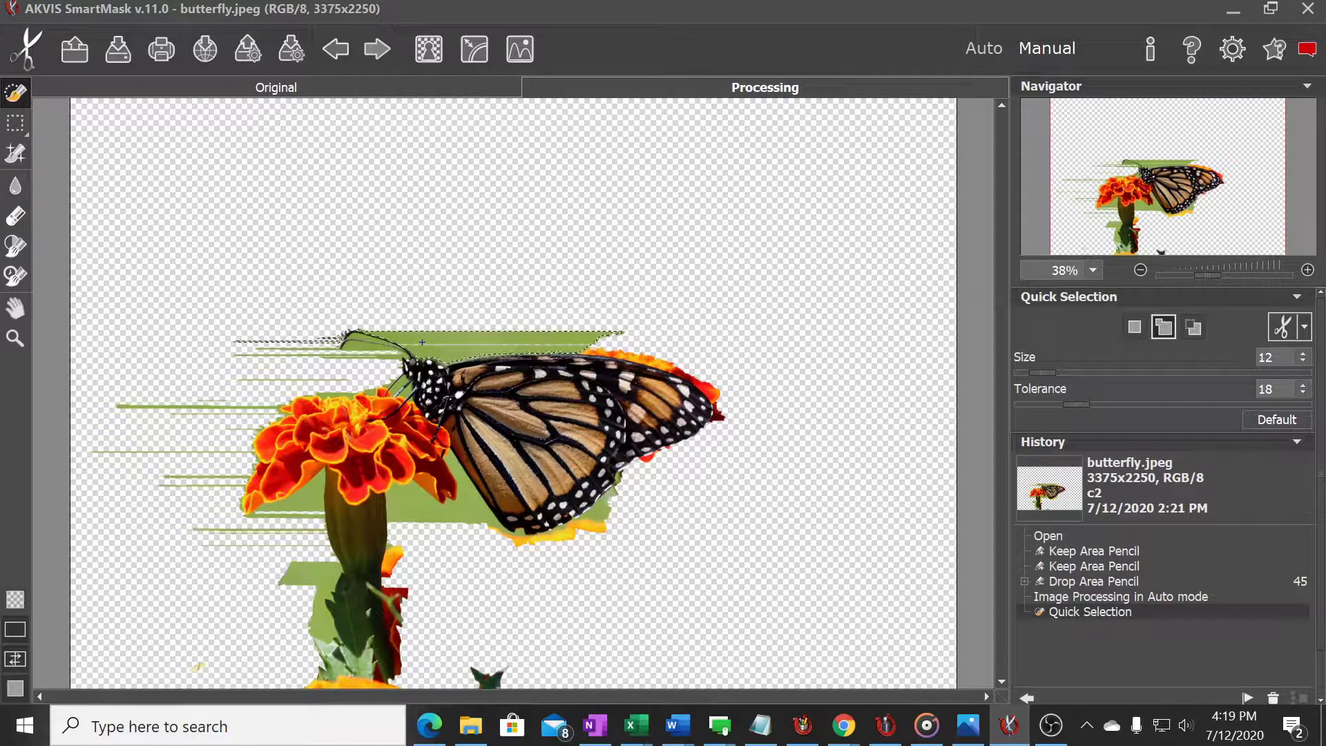
key("Delete")
left_click(444, 517)
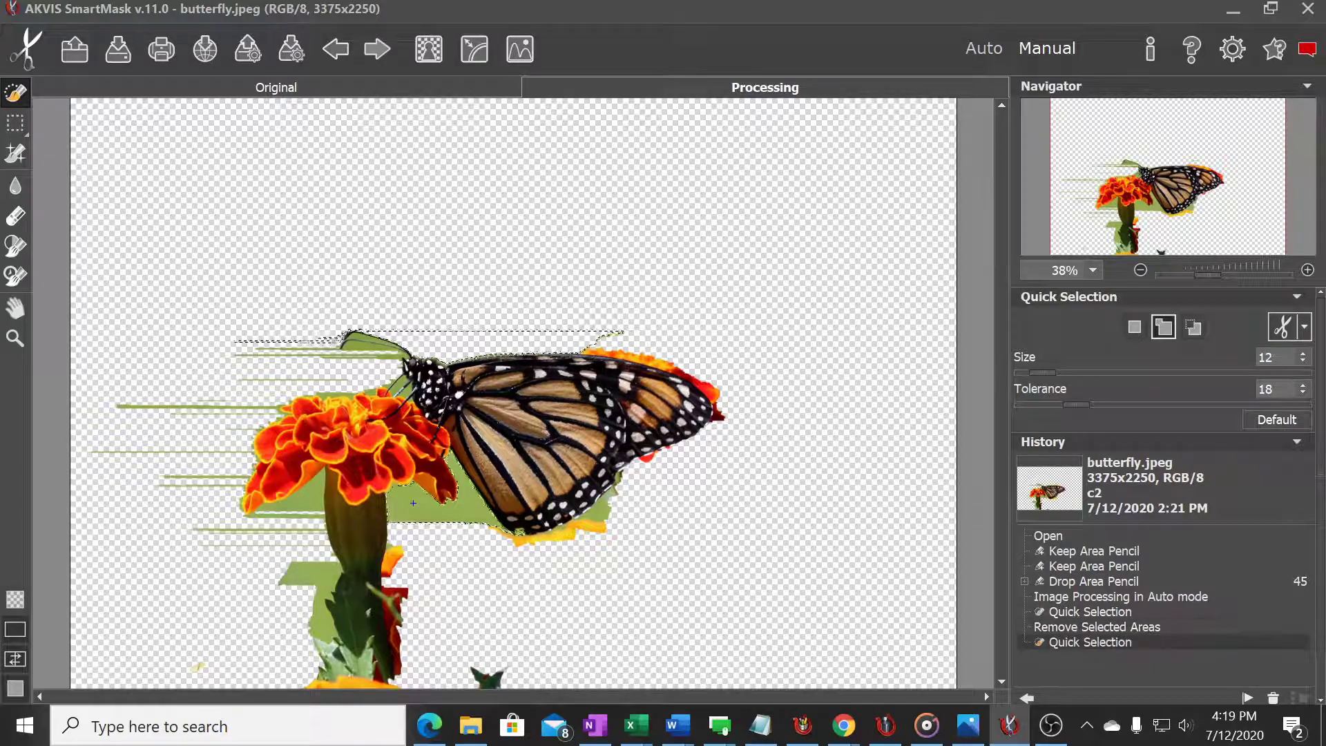
key("Delete")
left_click(580, 529)
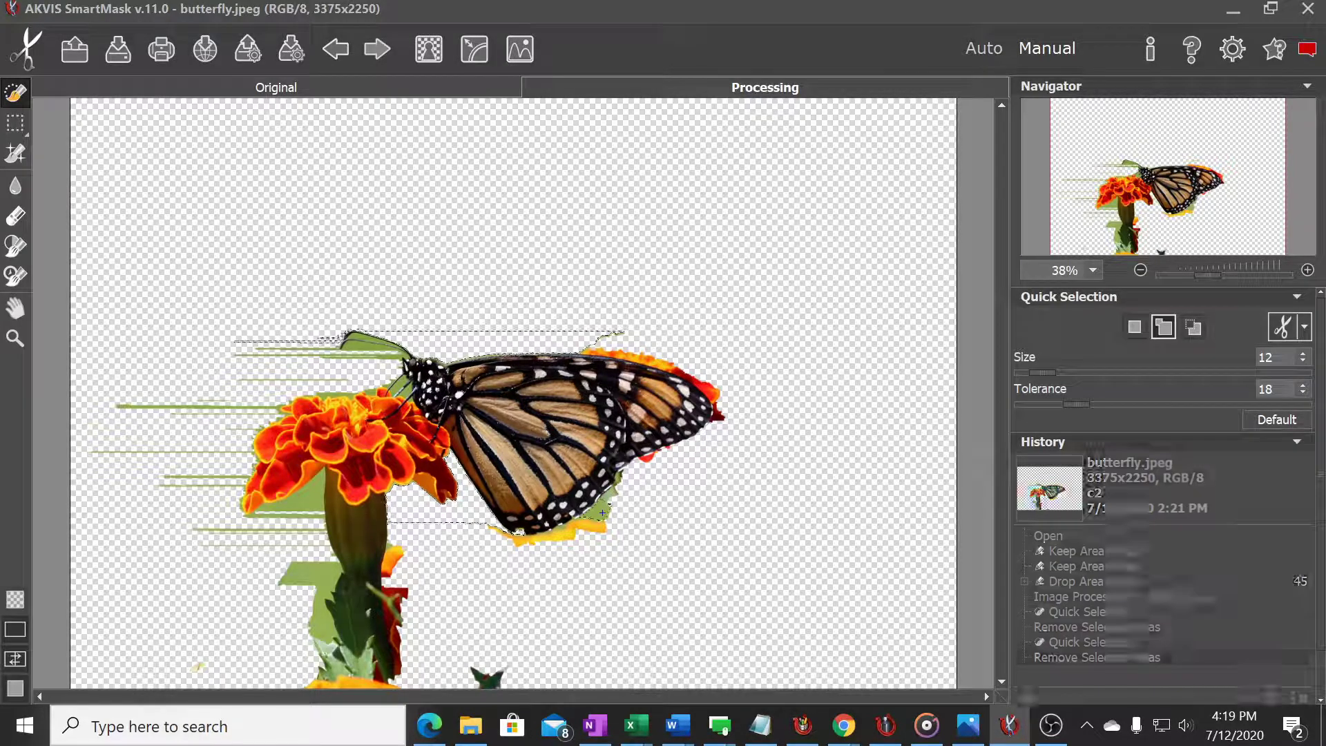
key("Delete")
left_click(365, 350)
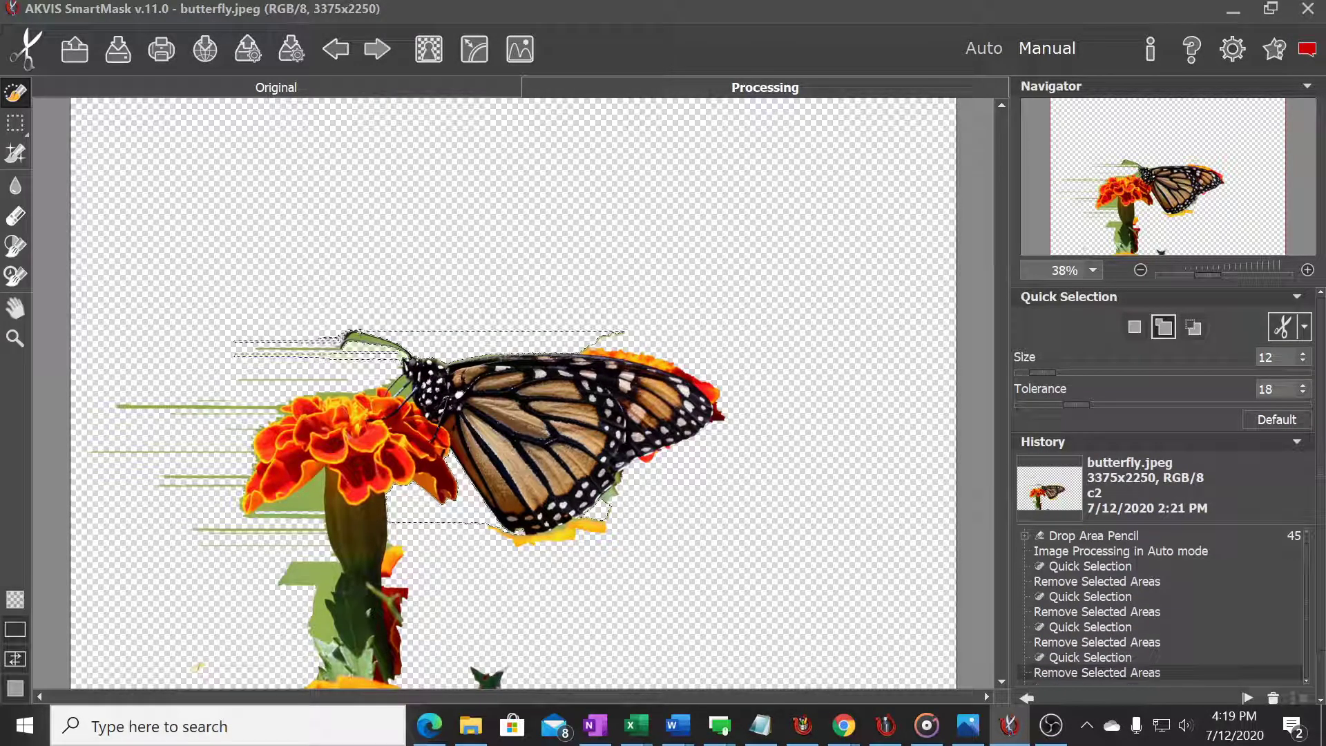
key("Delete")
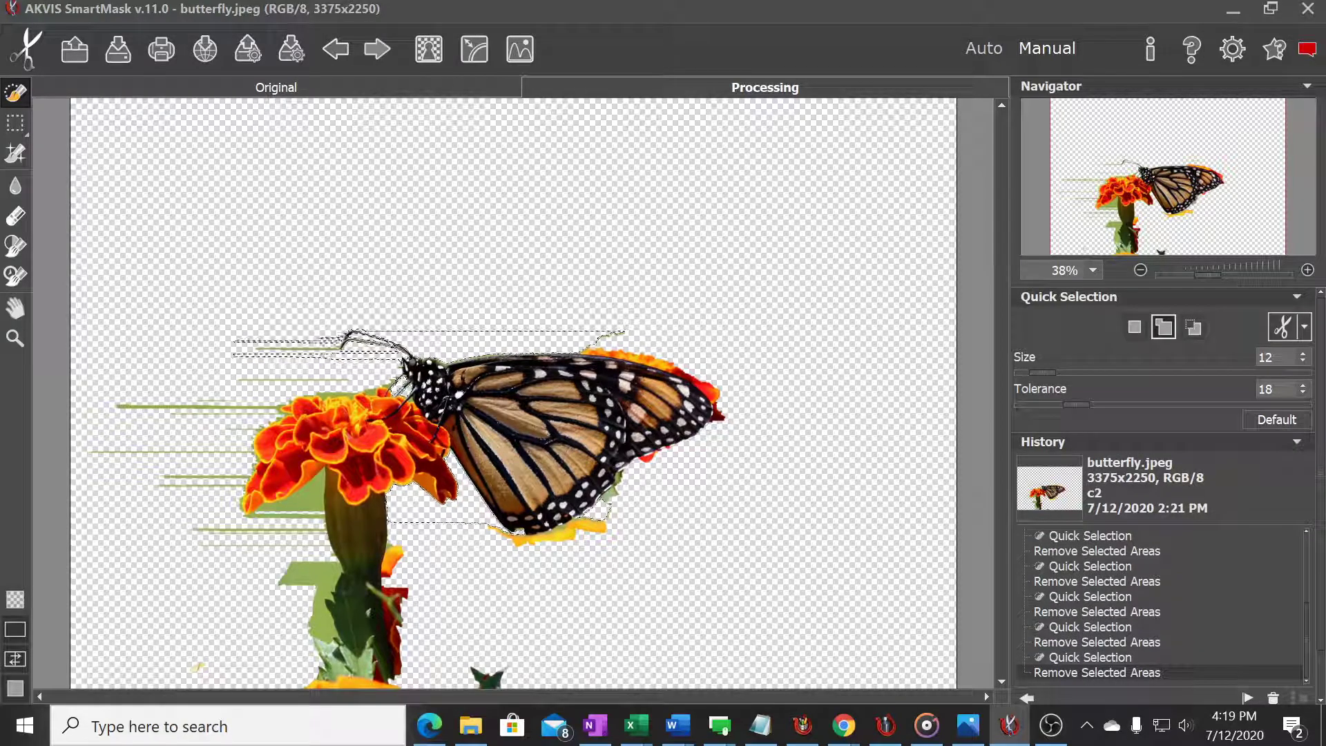
Step: Remove the green patches below the marigold head and faint strips to its left
left_click(318, 478)
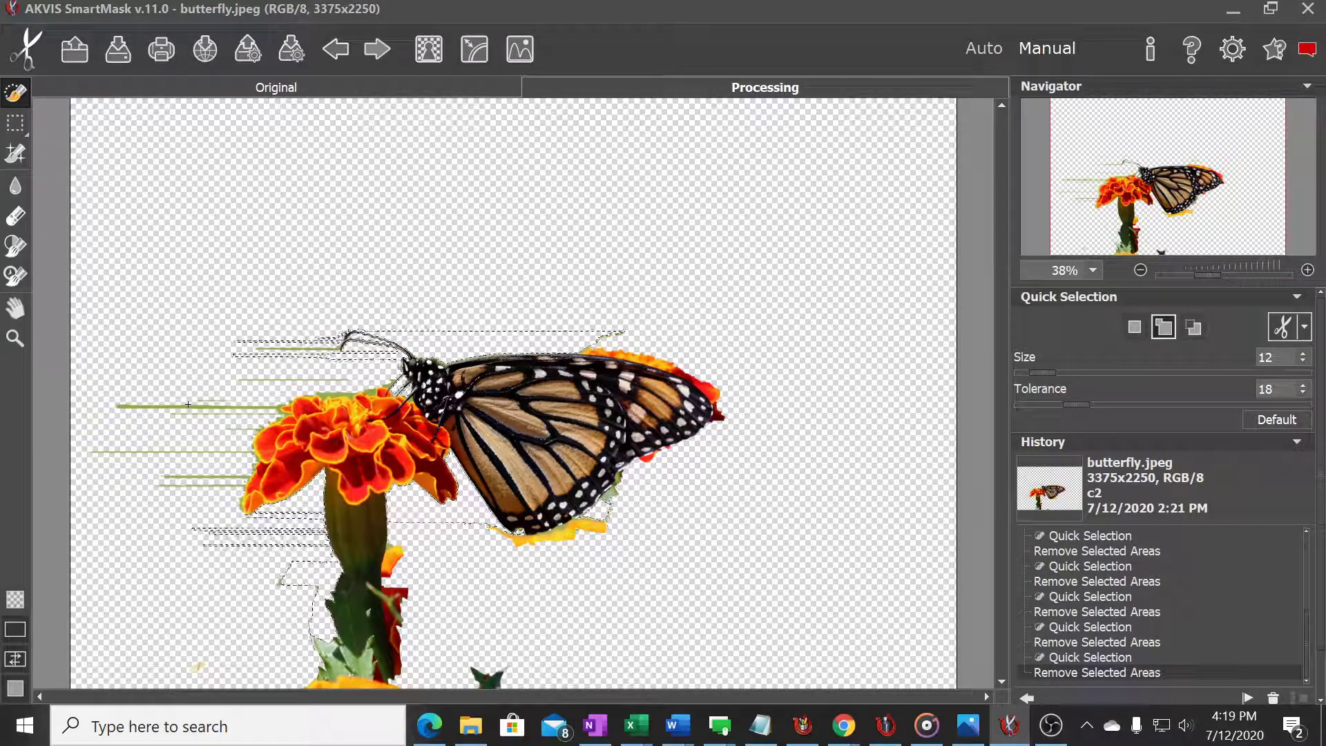
left_click(215, 388)
left_click(238, 429)
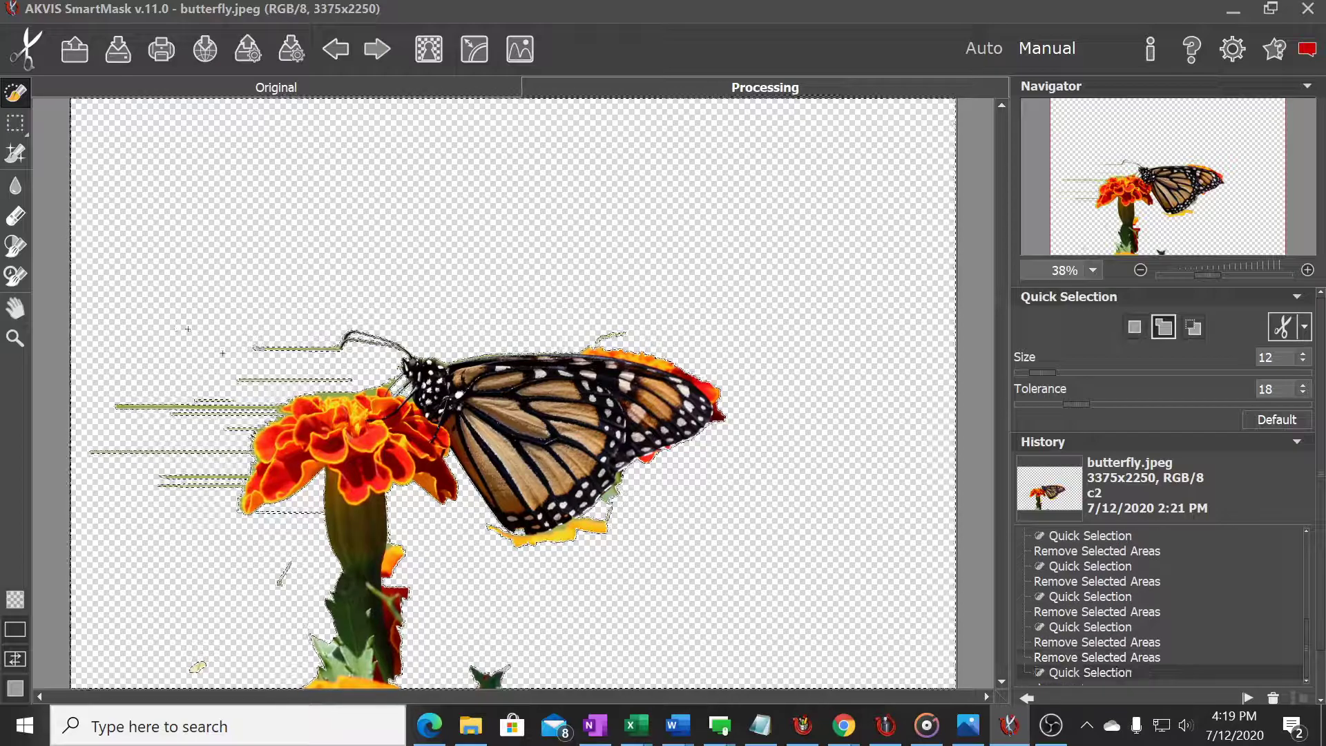
left_click(200, 406)
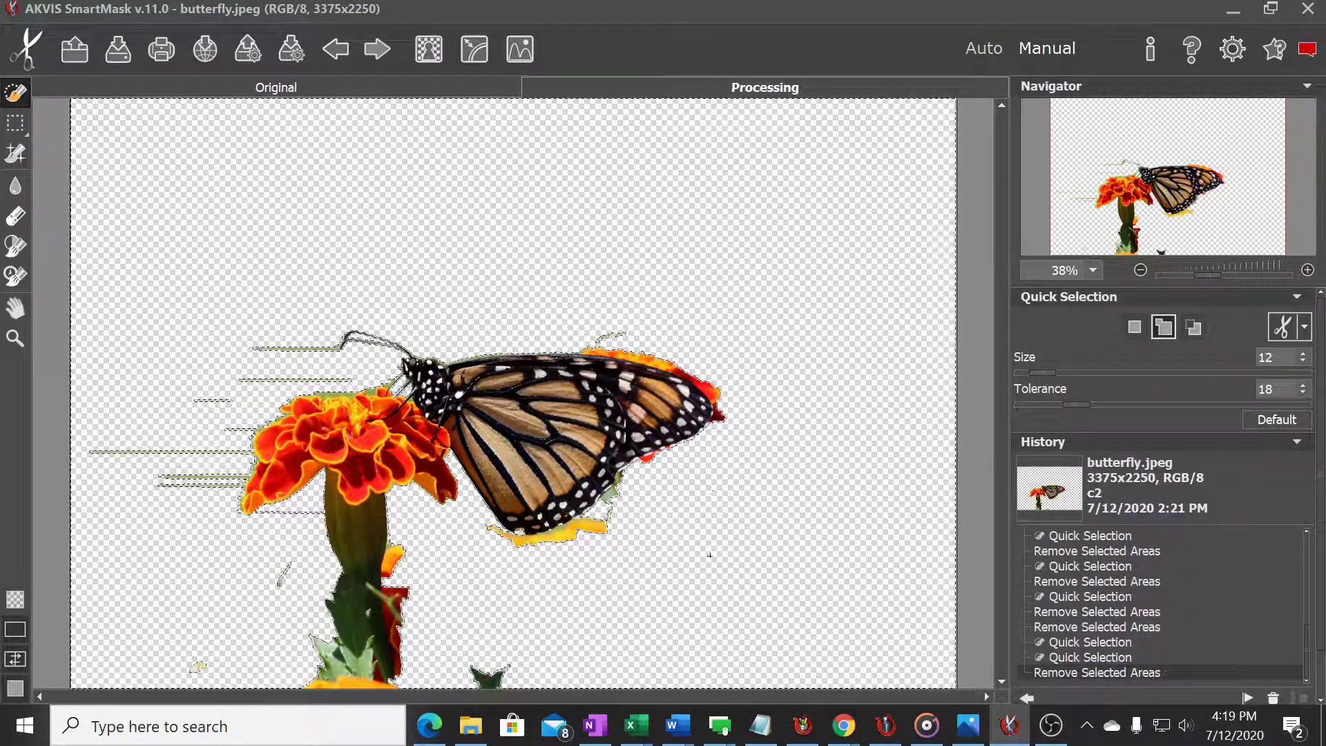
Step: Switch to the Background Eraser, raise Tolerance to 96, and erase along the butterfly's upper edge
left_click(15, 216)
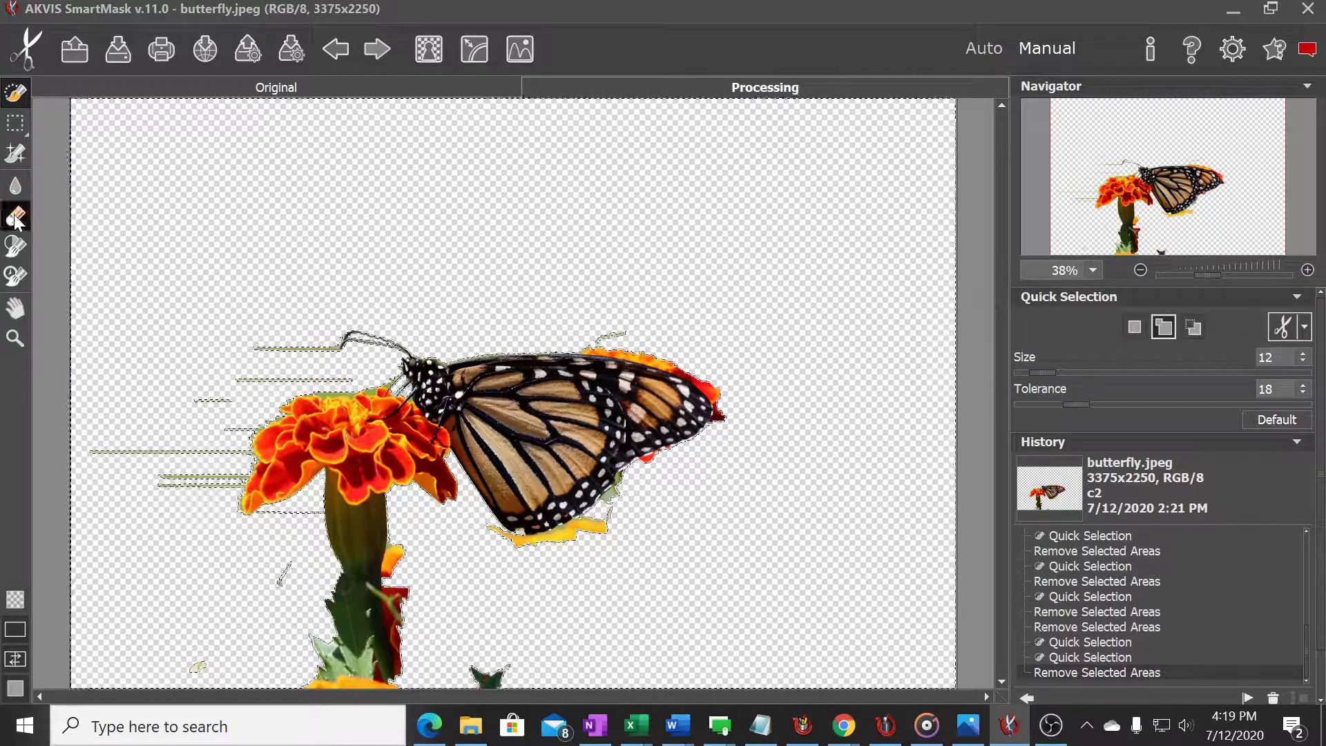
left_click_drag(1079, 427, 1174, 427)
mouse_move(607, 319)
left_mouse_down()
mouse_move(641, 332)
mouse_move(598, 331)
left_mouse_up()
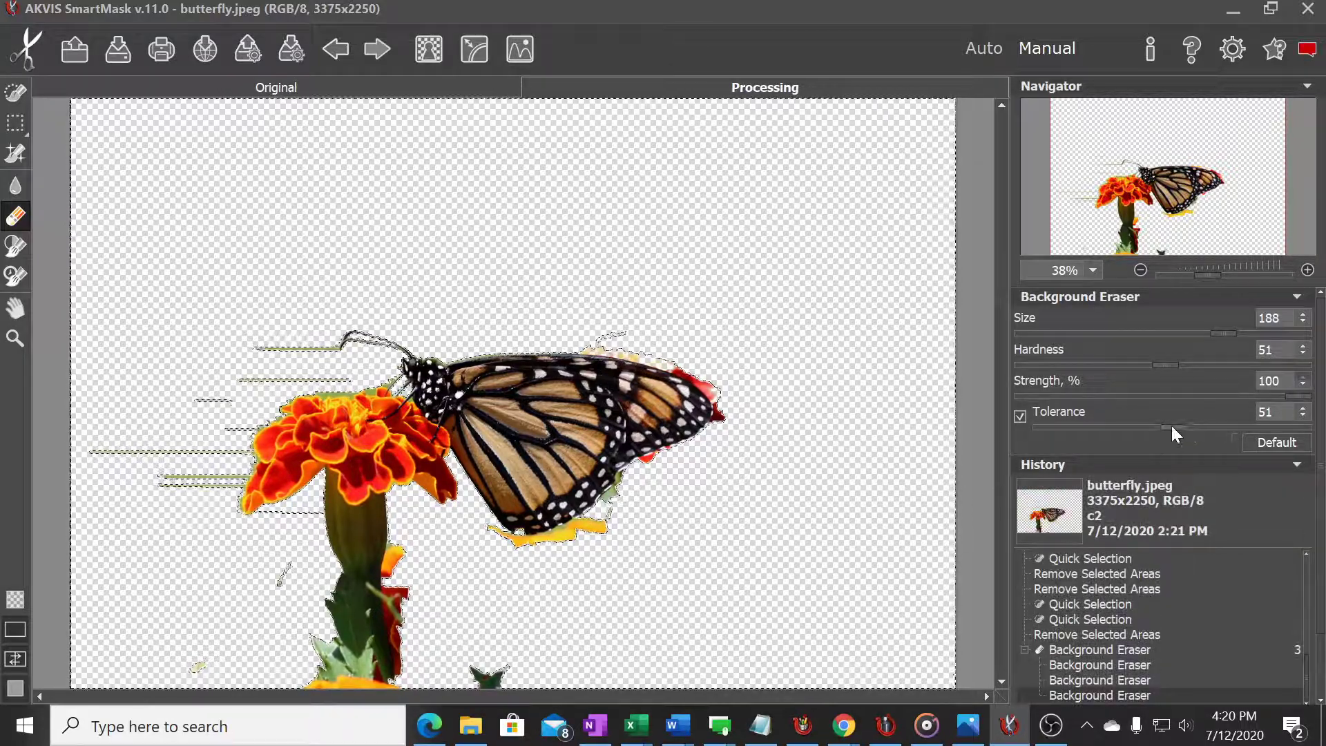
left_click_drag(1173, 427, 1236, 428)
left_click_drag(636, 527, 592, 527)
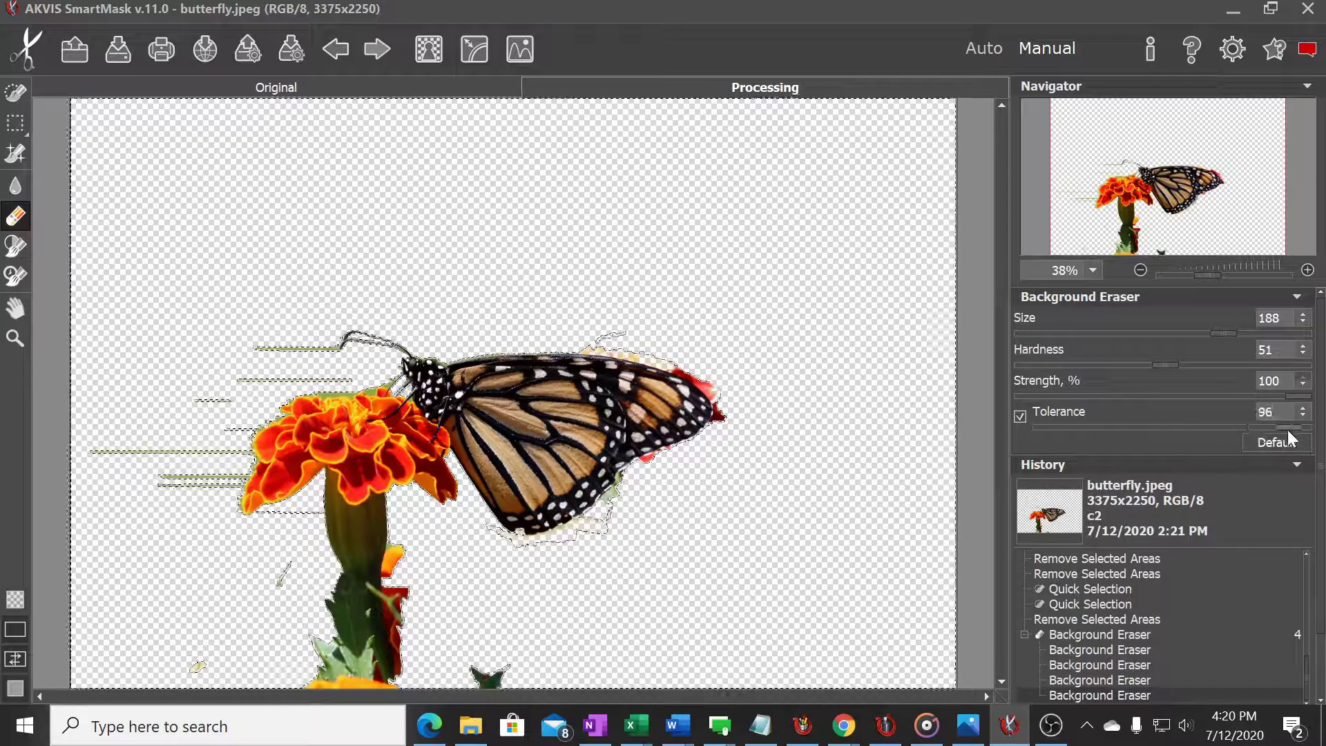
Step: Erase leftover petal and leaf fragments by the stem, lower left, and wing edges
left_click(398, 568)
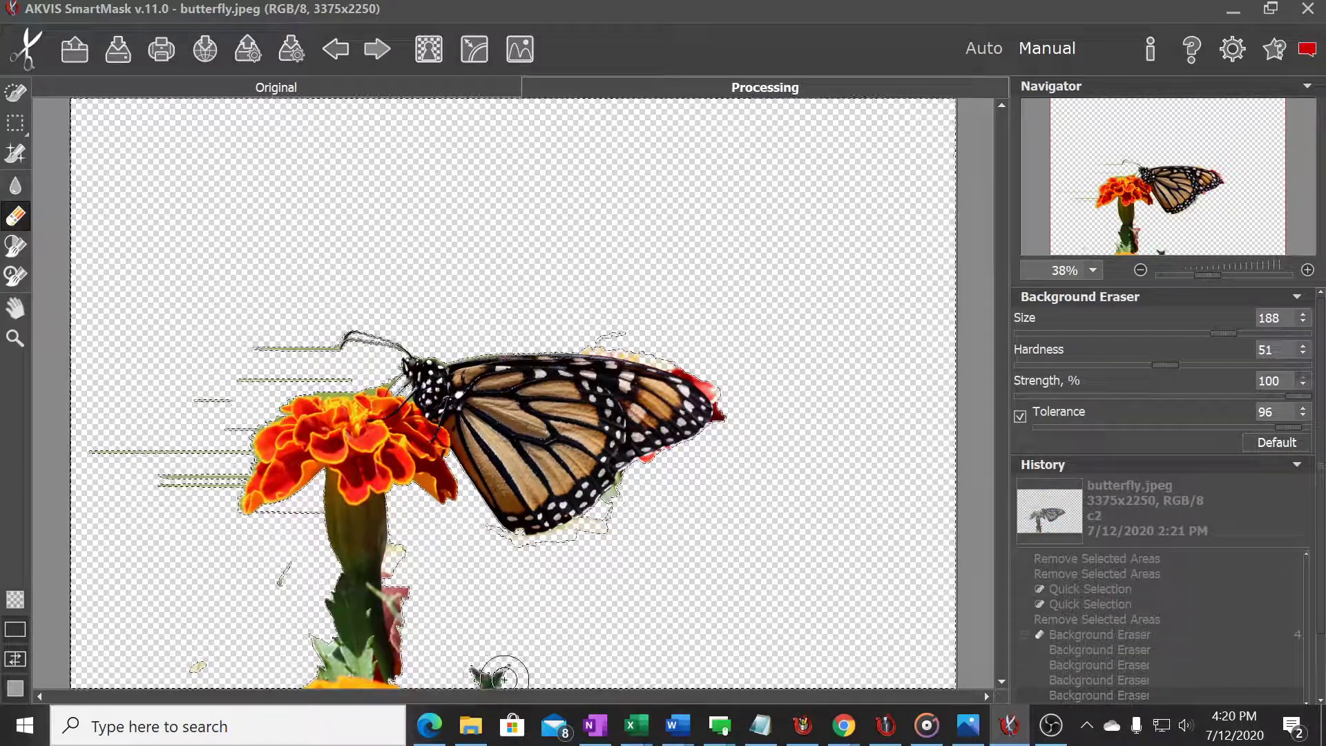
left_click_drag(505, 675, 473, 672)
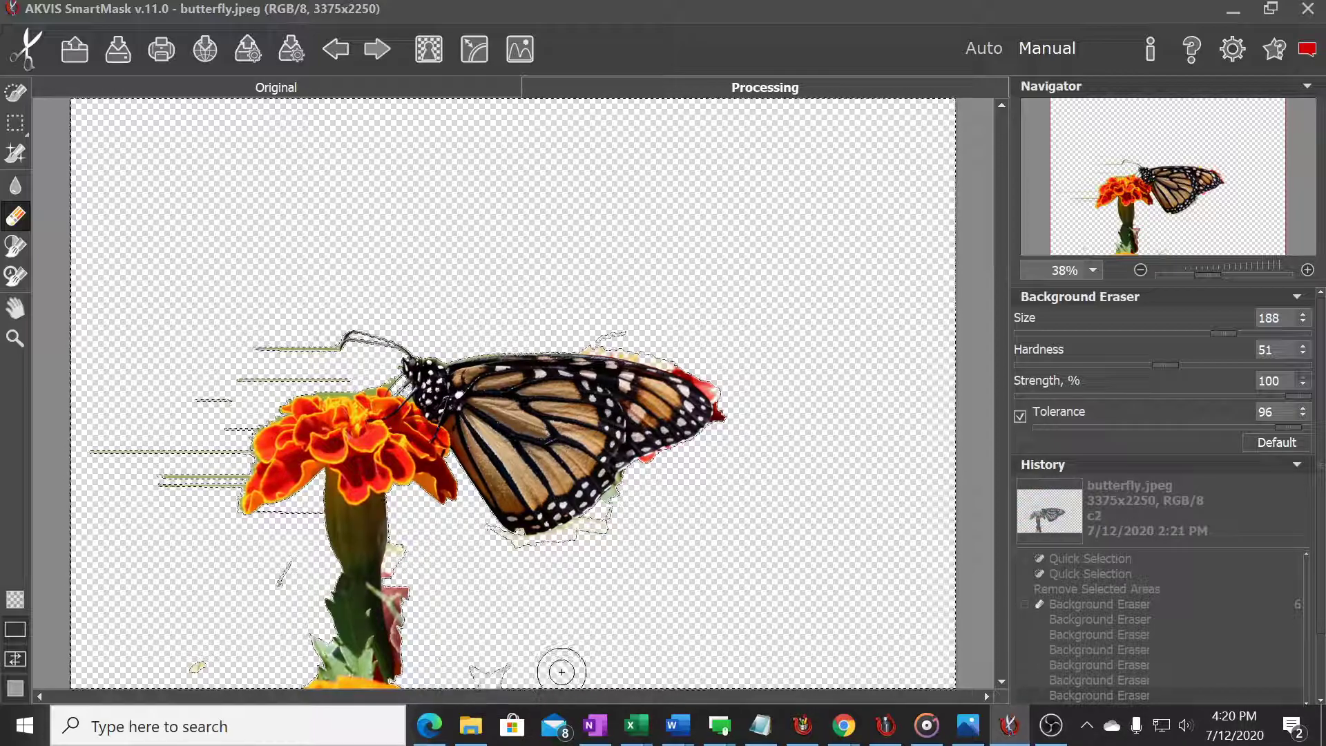
left_click(219, 400)
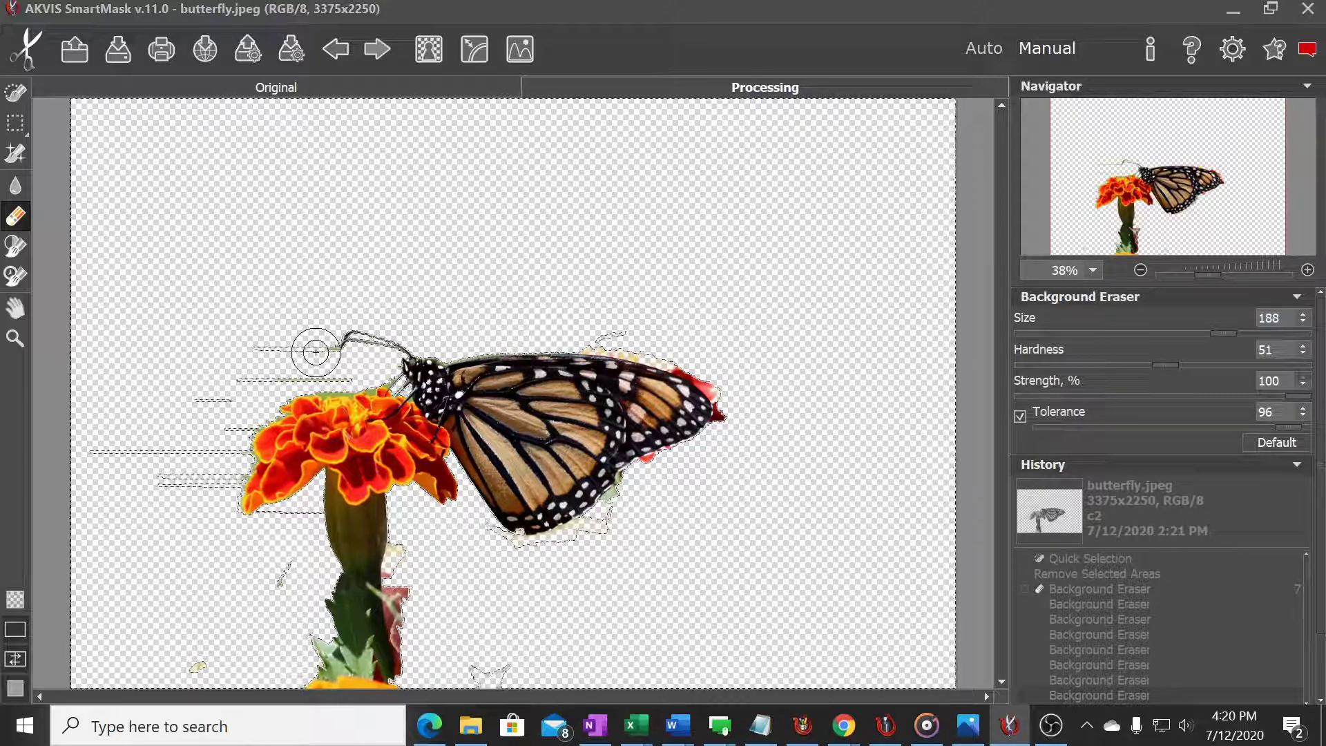
left_click_drag(343, 373, 317, 376)
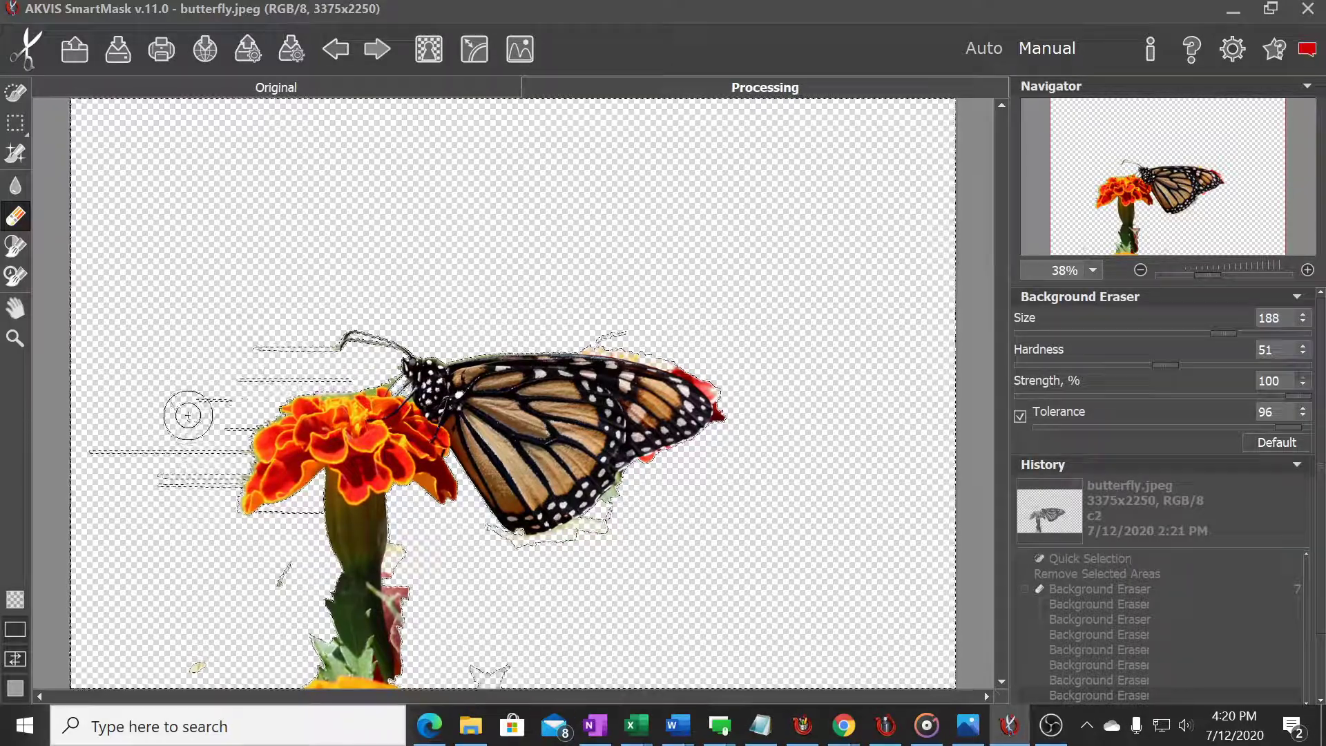
left_click_drag(297, 568, 177, 655)
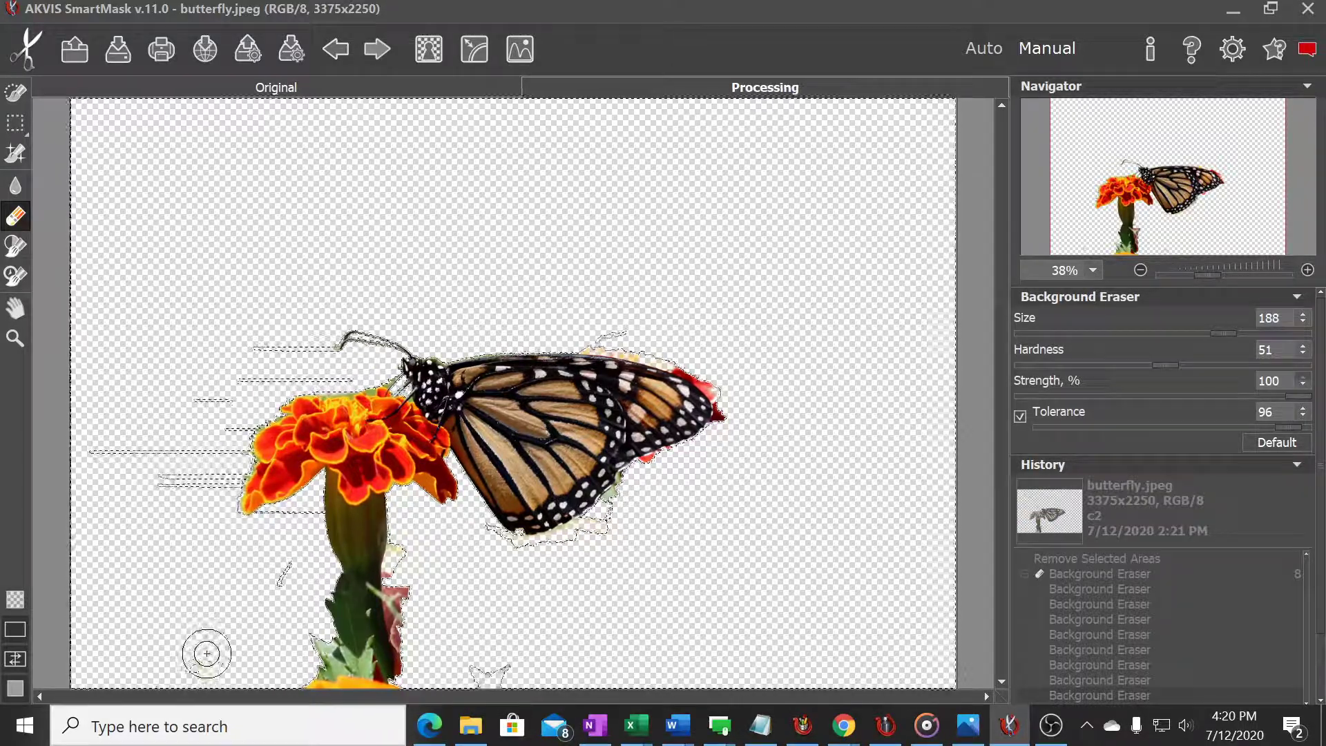
left_click_drag(621, 488, 621, 502)
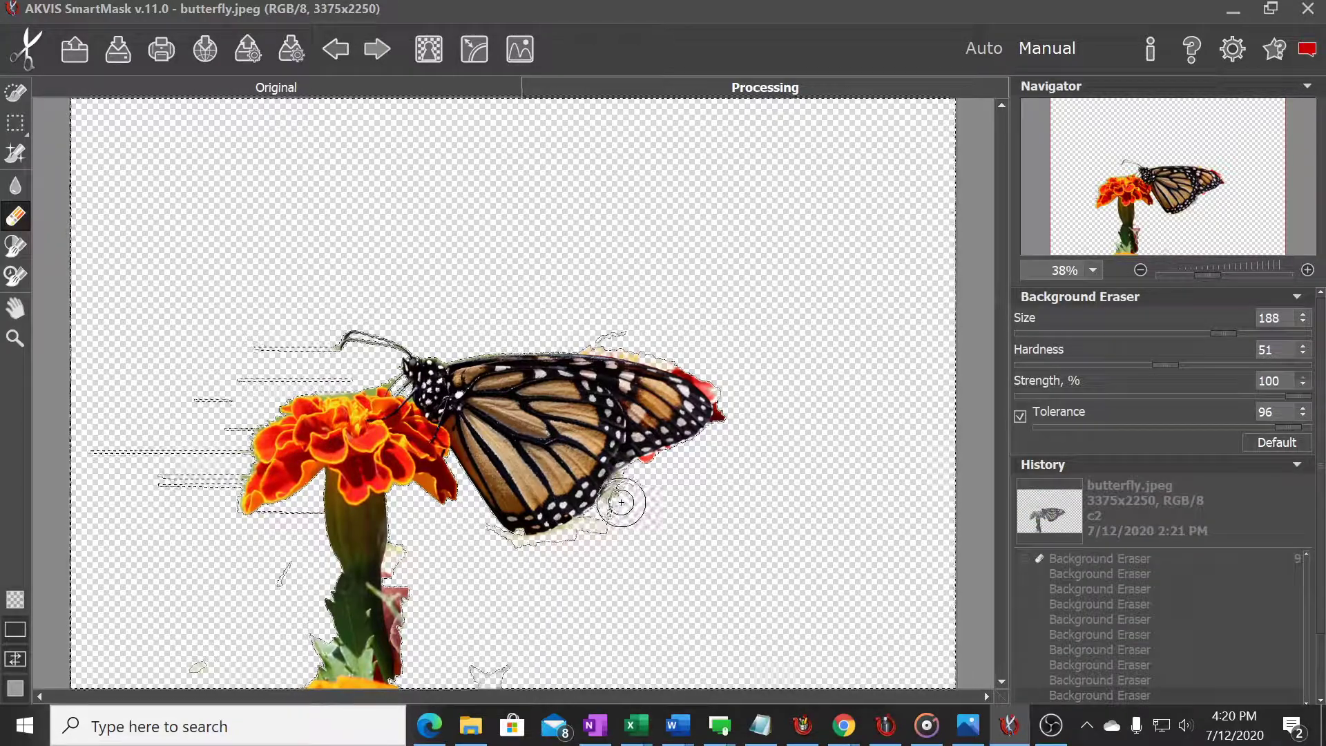
mouse_move(714, 387)
left_mouse_down()
mouse_move(582, 350)
mouse_move(657, 360)
mouse_move(711, 414)
left_mouse_up()
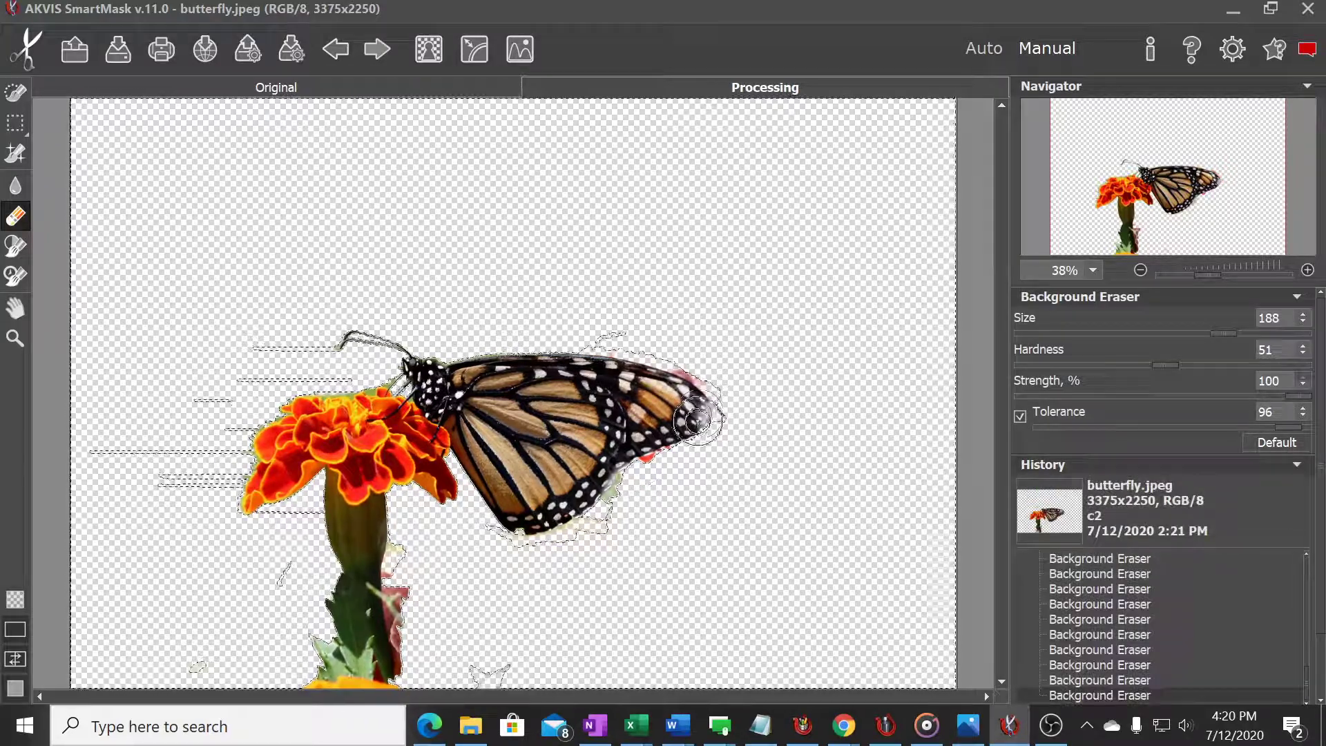
left_click(12, 281)
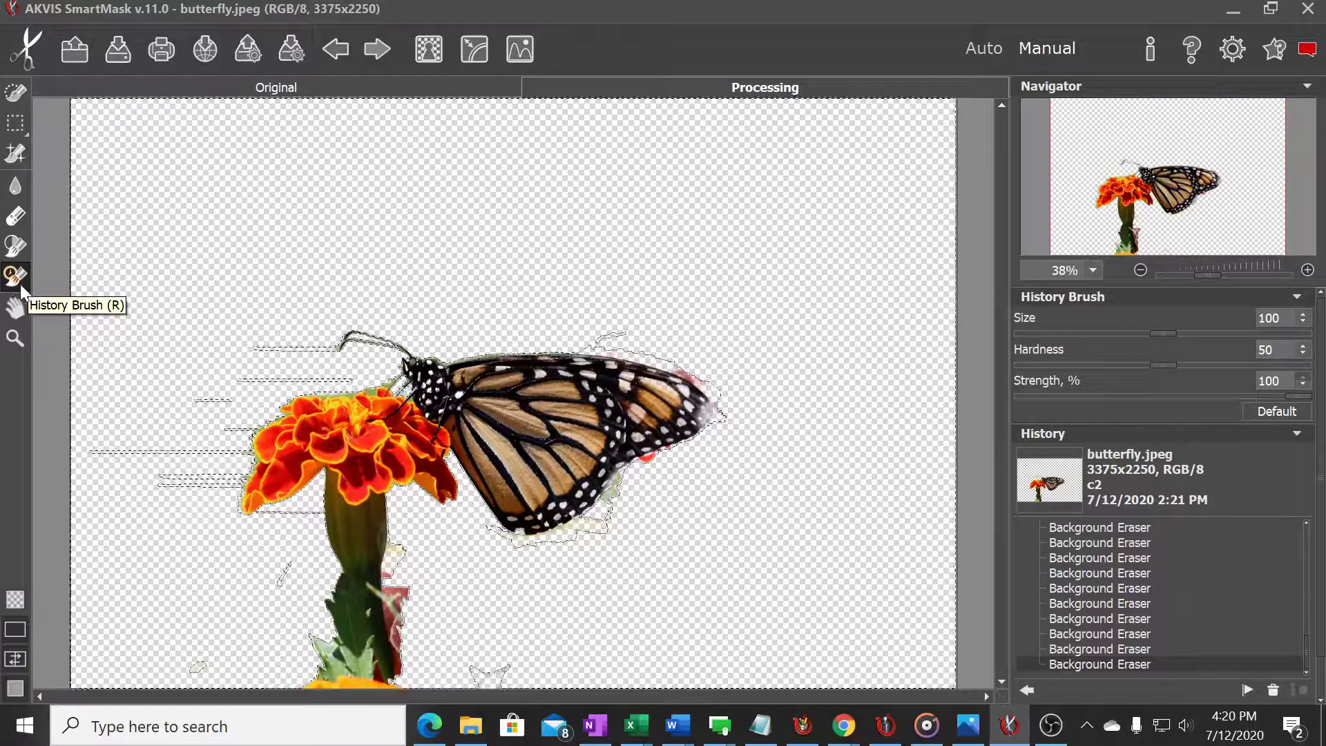
Step: Alternate History Brush and Background Eraser to restore the butterfly's wing tip and erase its red fringe
left_click_drag(640, 417, 703, 399)
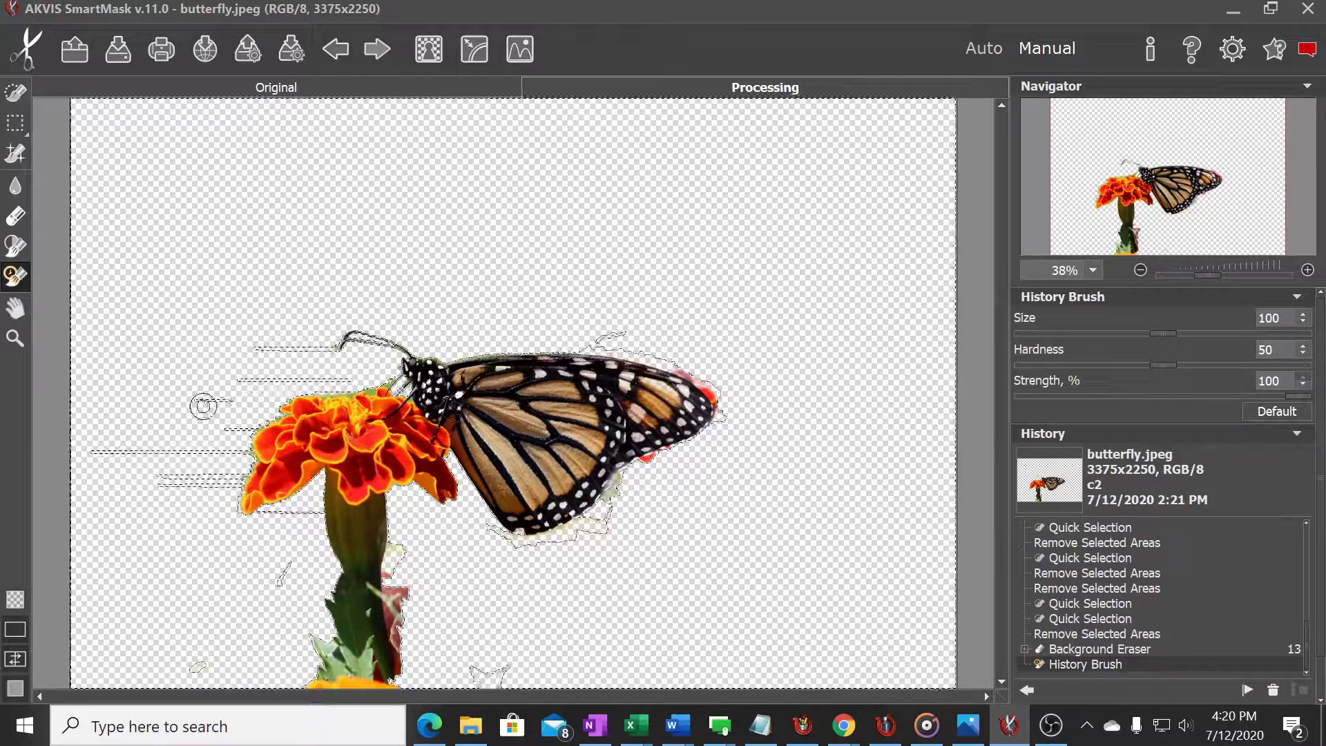
left_click(17, 220)
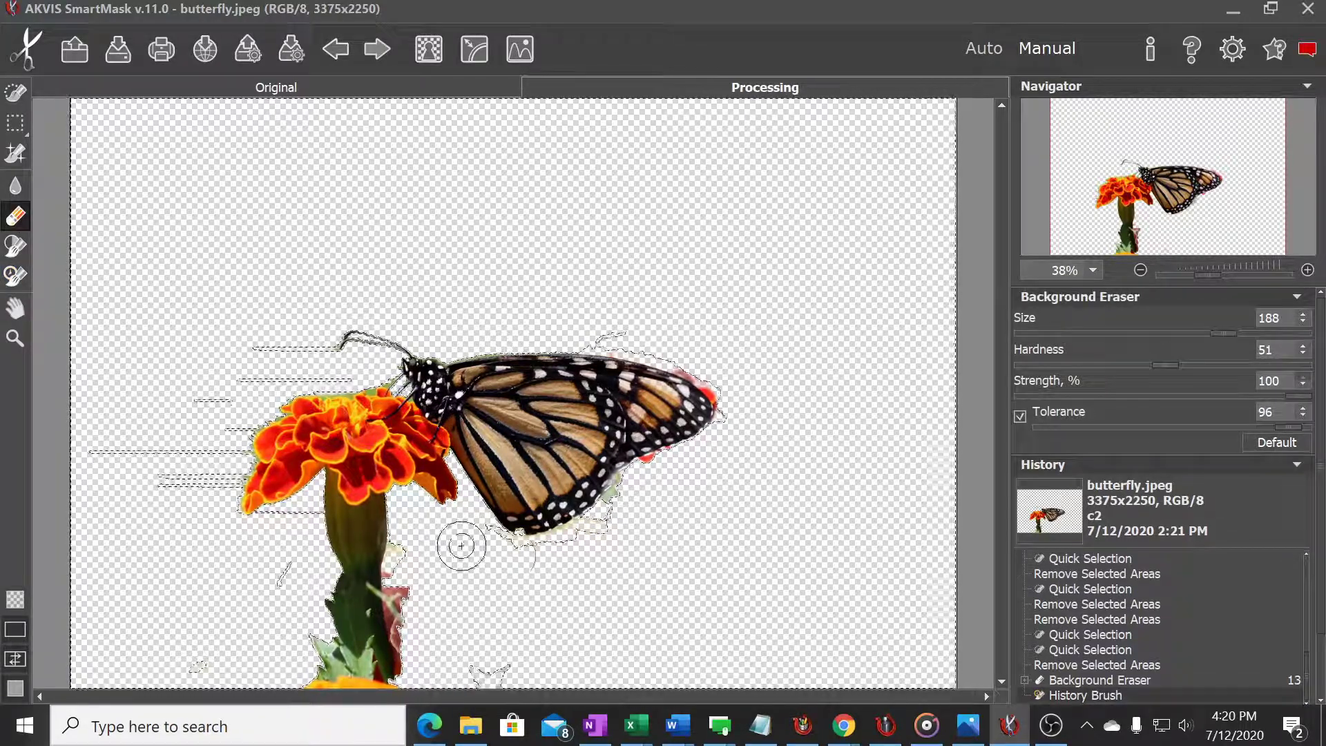
mouse_move(608, 499)
left_mouse_down()
mouse_move(664, 474)
mouse_move(646, 458)
left_mouse_up()
left_click_drag(737, 402, 712, 390)
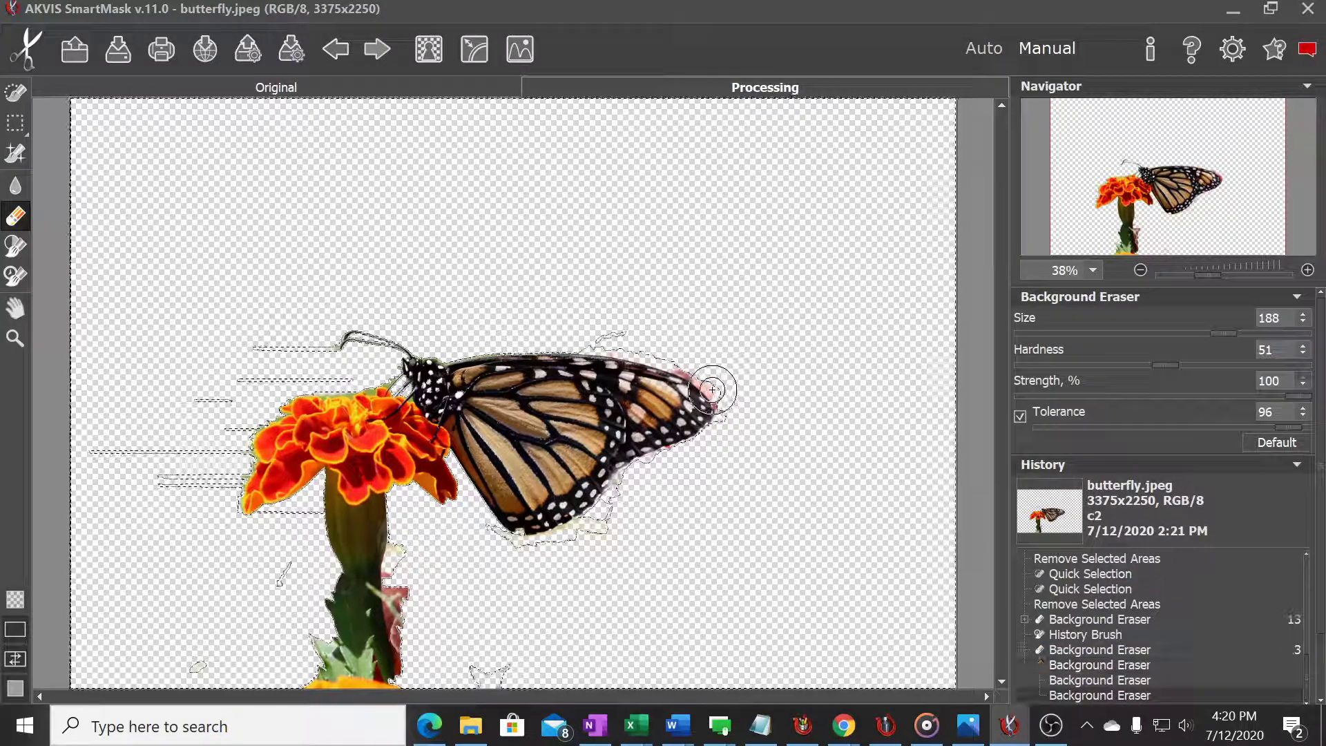
left_click(698, 379)
left_click(701, 379)
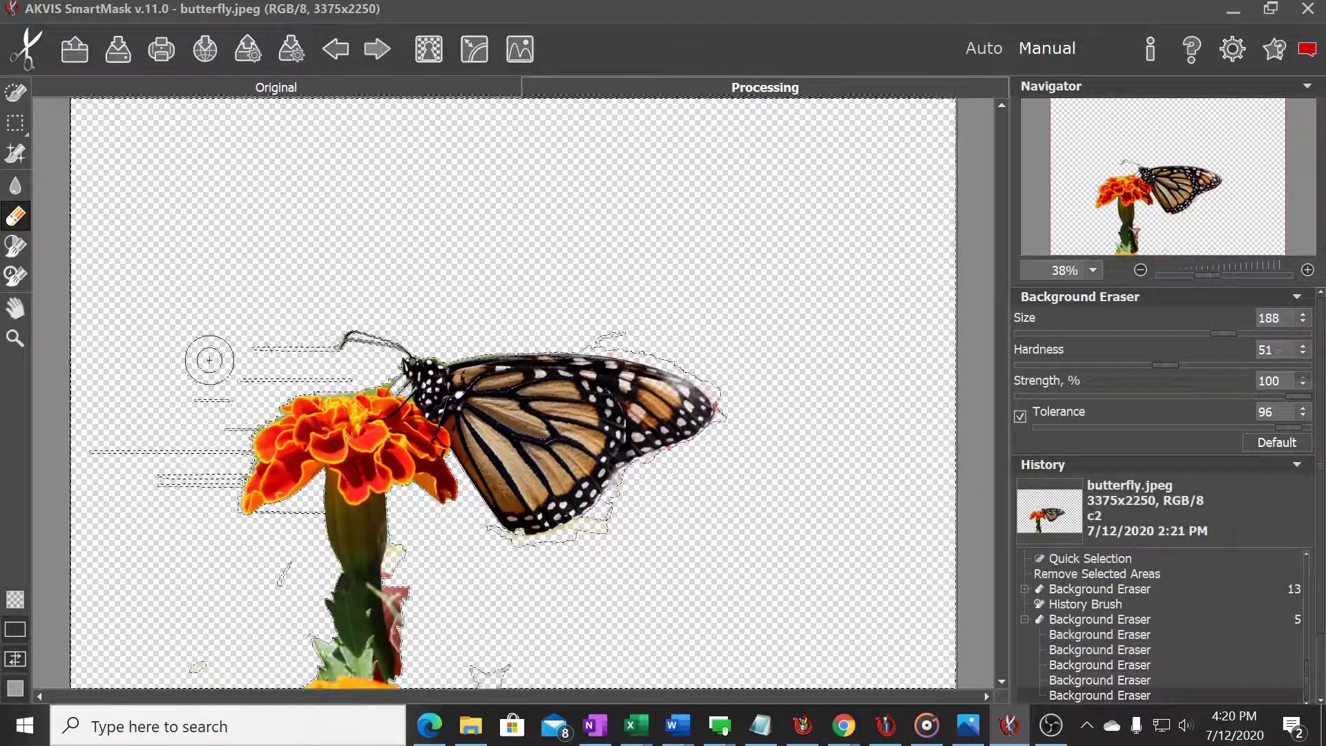
left_click(16, 276)
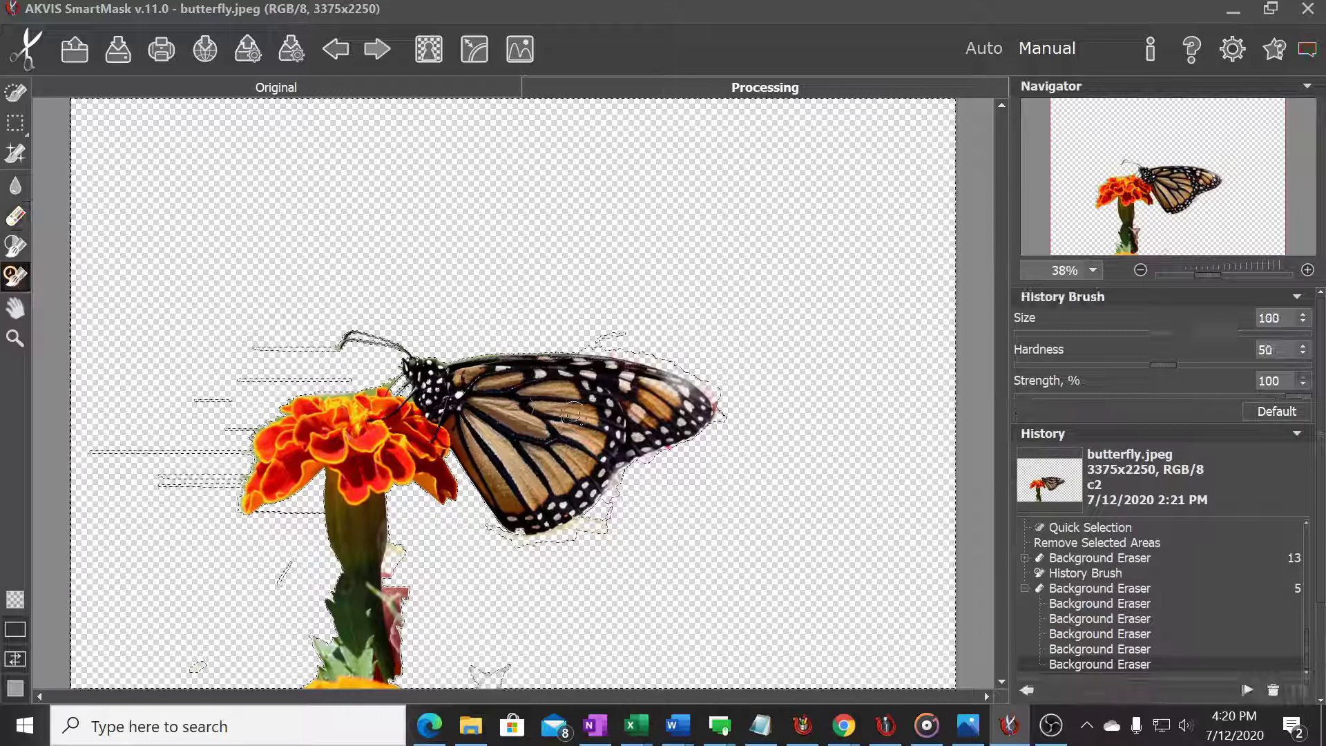
left_click(681, 388)
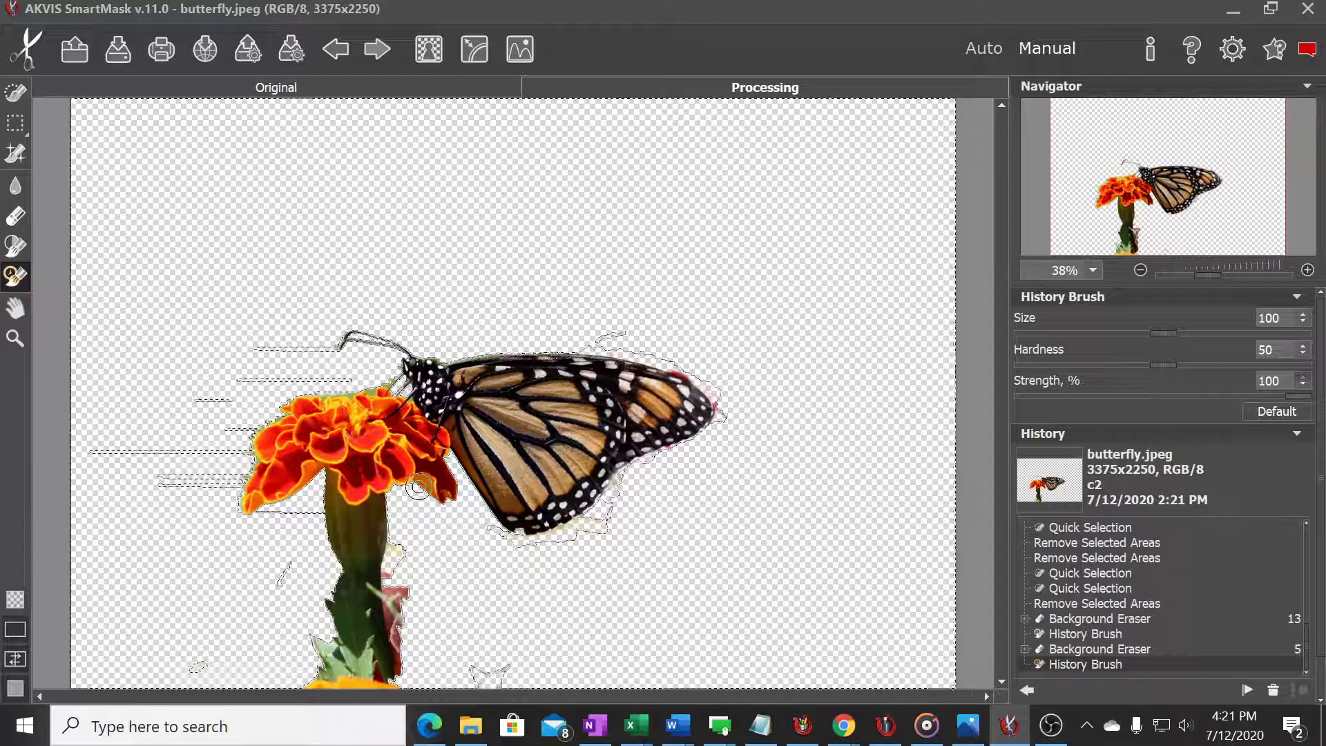
Step: Use Quick Selection to remove leftover background patches near the top of the marigold
scroll(417, 487, "up", 1)
scroll(413, 488, "up", 1)
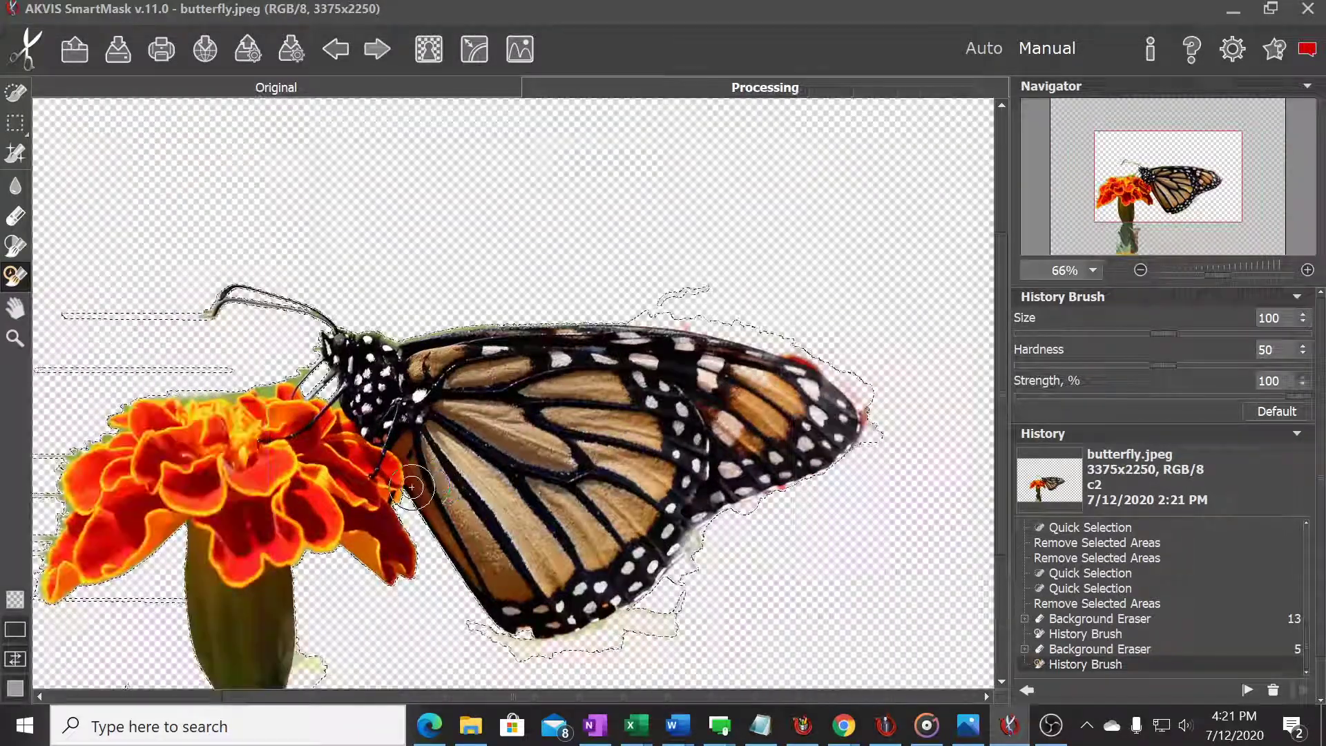
left_click(20, 97)
left_click_drag(224, 399, 238, 395)
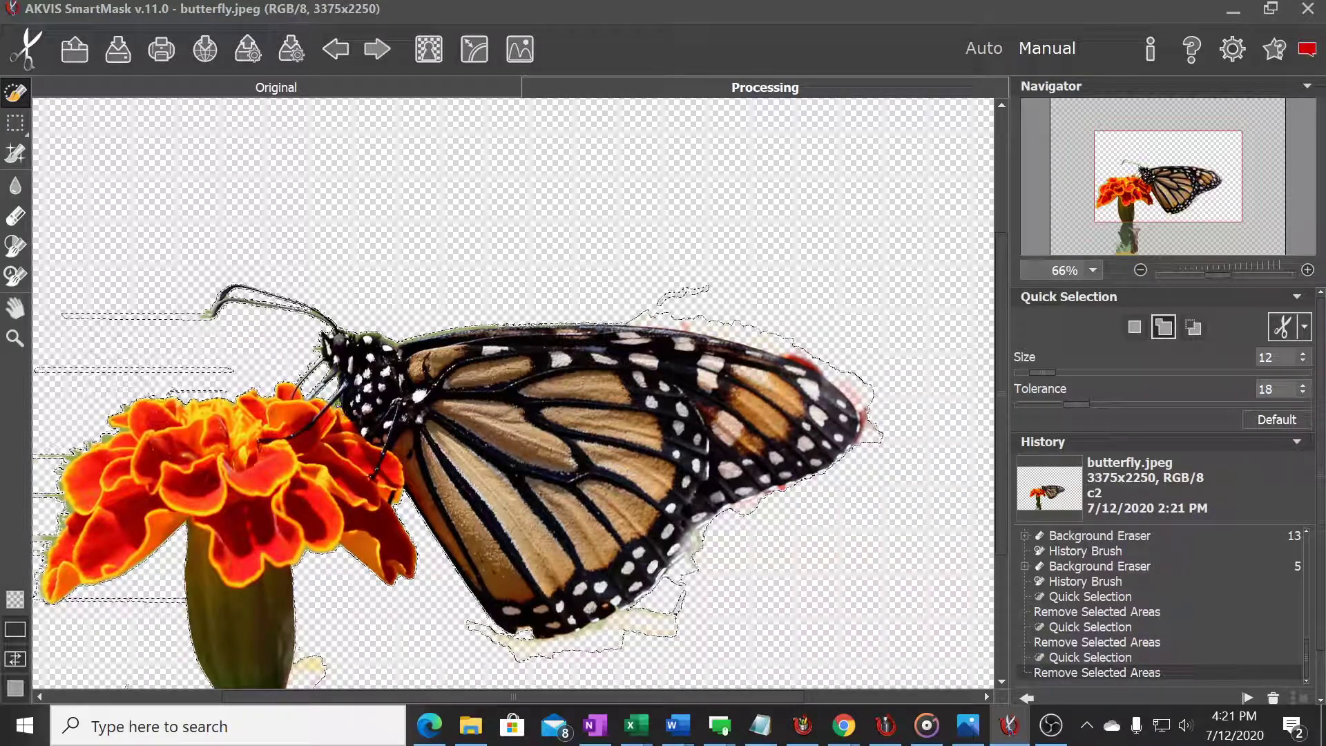
left_click(248, 354)
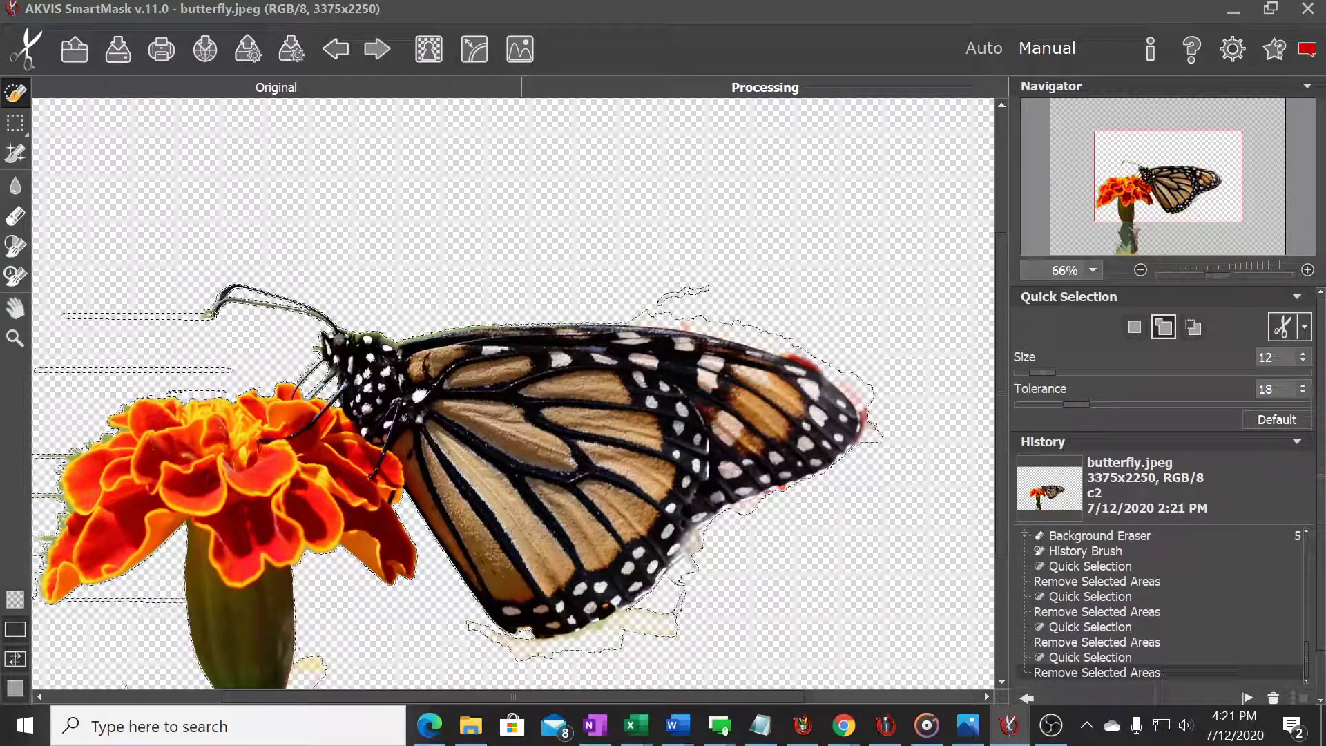
Step: Select and delete several leftover fringe patches near the antenna, then select one along the upper wing edge
left_click(215, 321)
left_click(209, 316)
key("Delete")
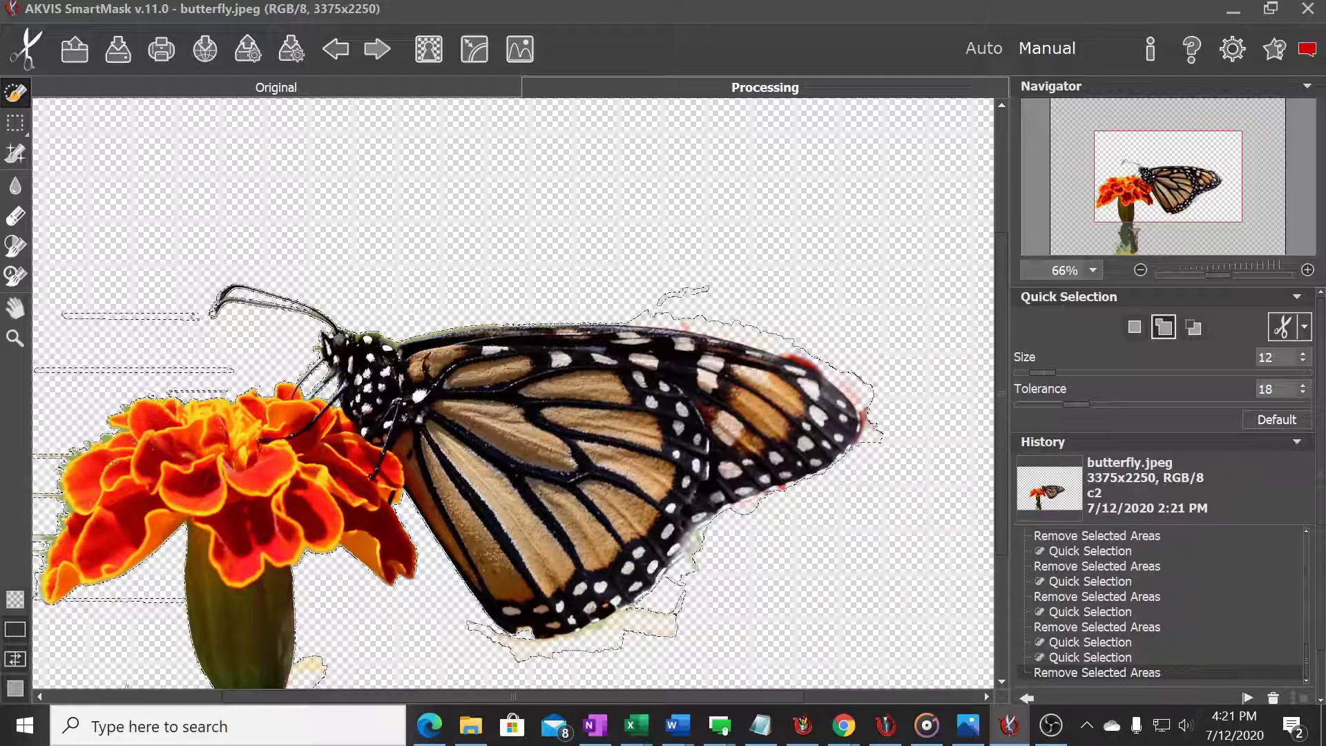
left_click(209, 316)
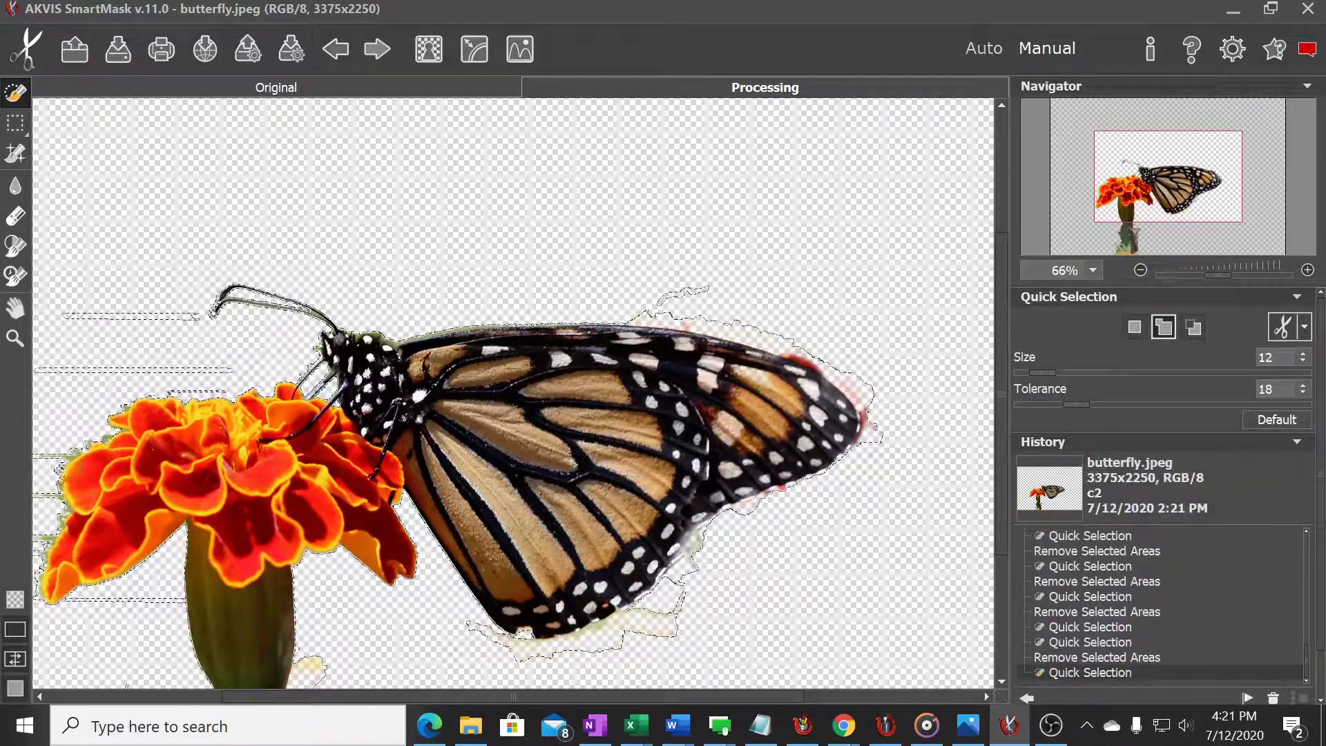
key("Delete")
left_click(209, 316)
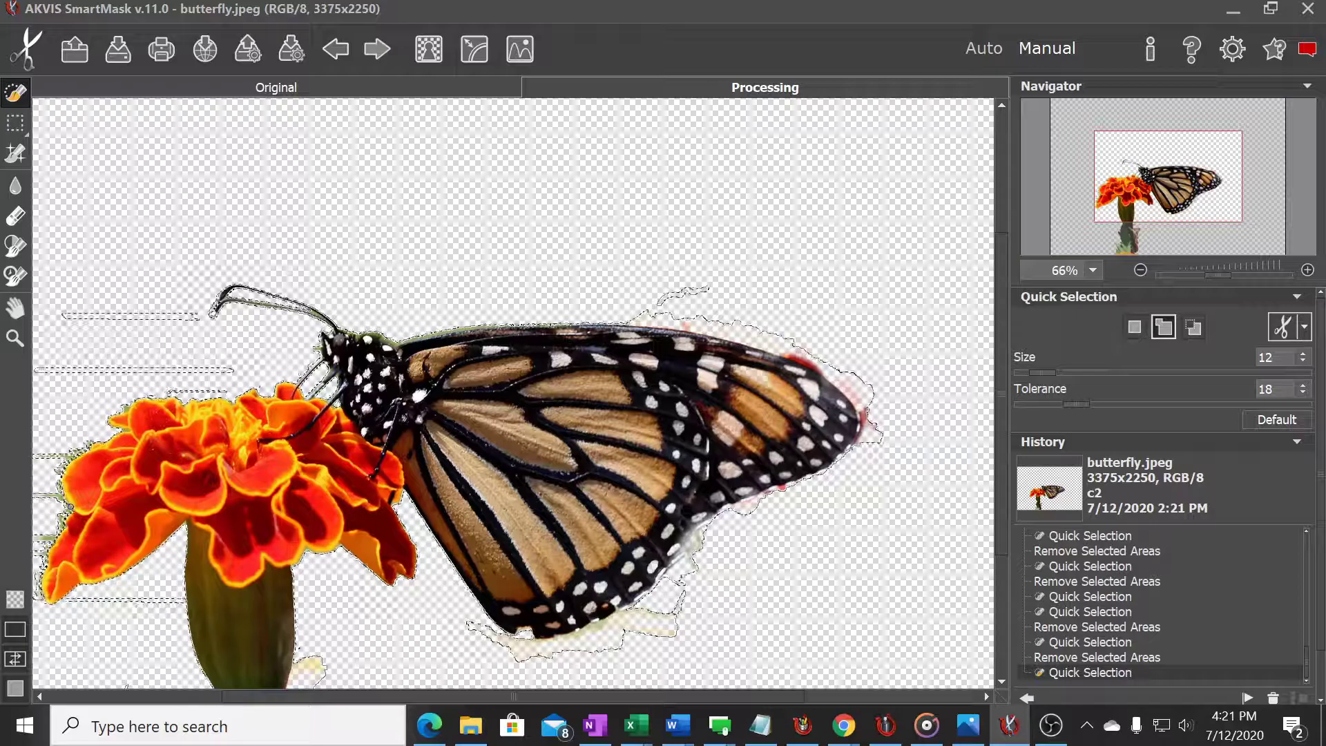
left_click(209, 316)
key("Delete")
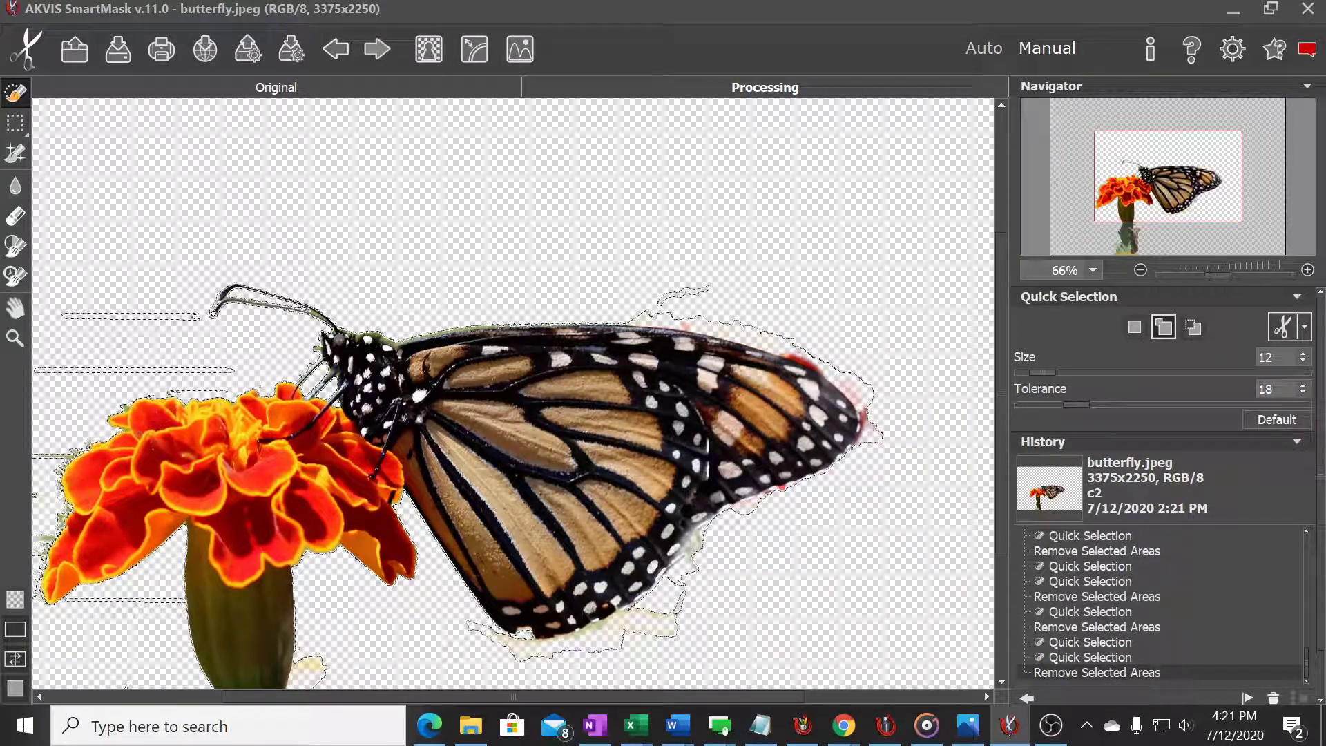
left_click(789, 359)
Step: Erase residue along the upper and lower wing edges, restoring the over-erased wing tip with History Brush
left_click(15, 216)
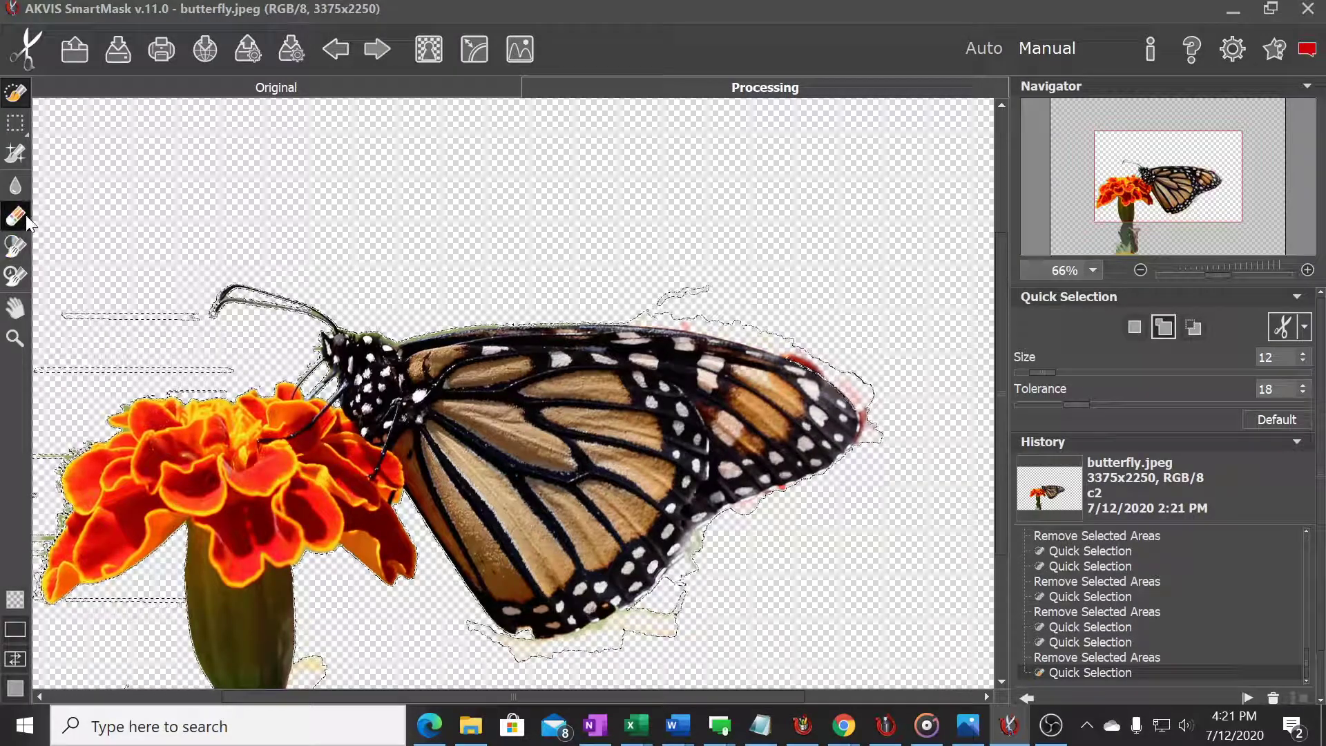
left_click_drag(787, 345, 838, 390)
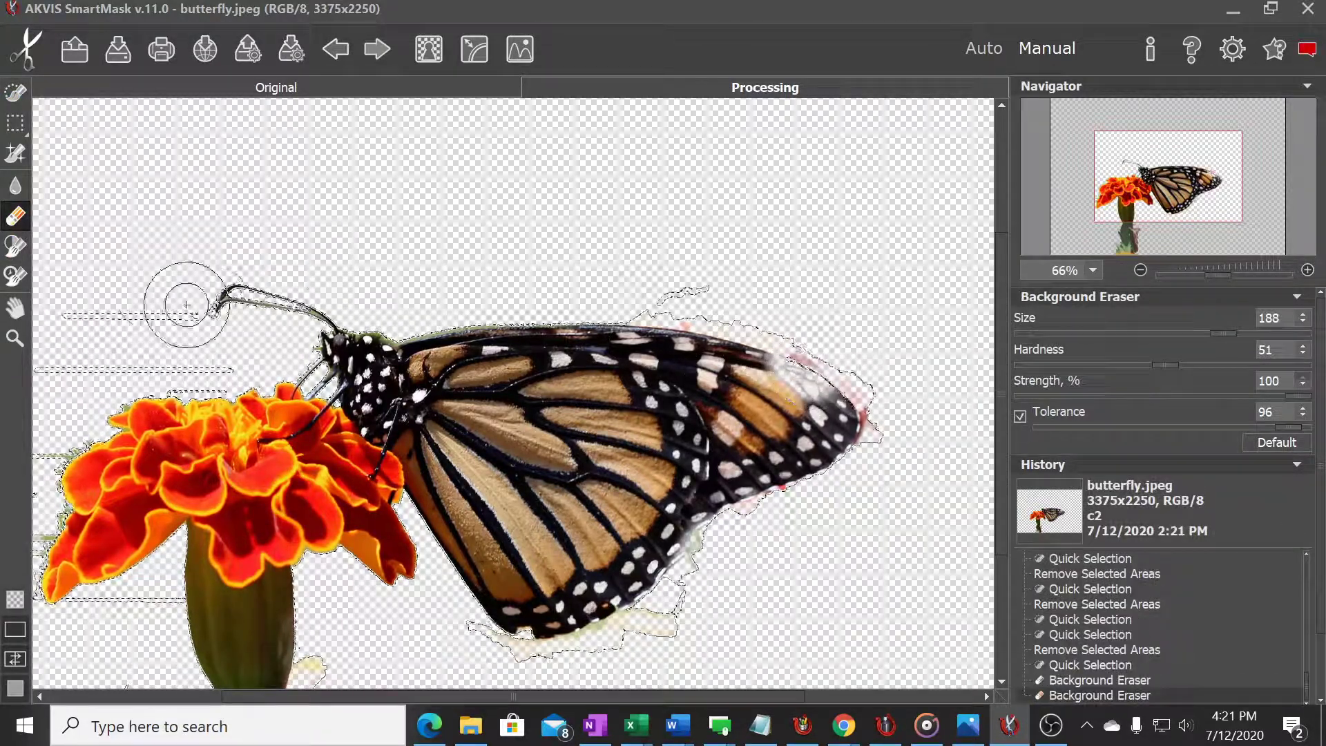
left_click(15, 276)
left_click_drag(794, 383, 801, 389)
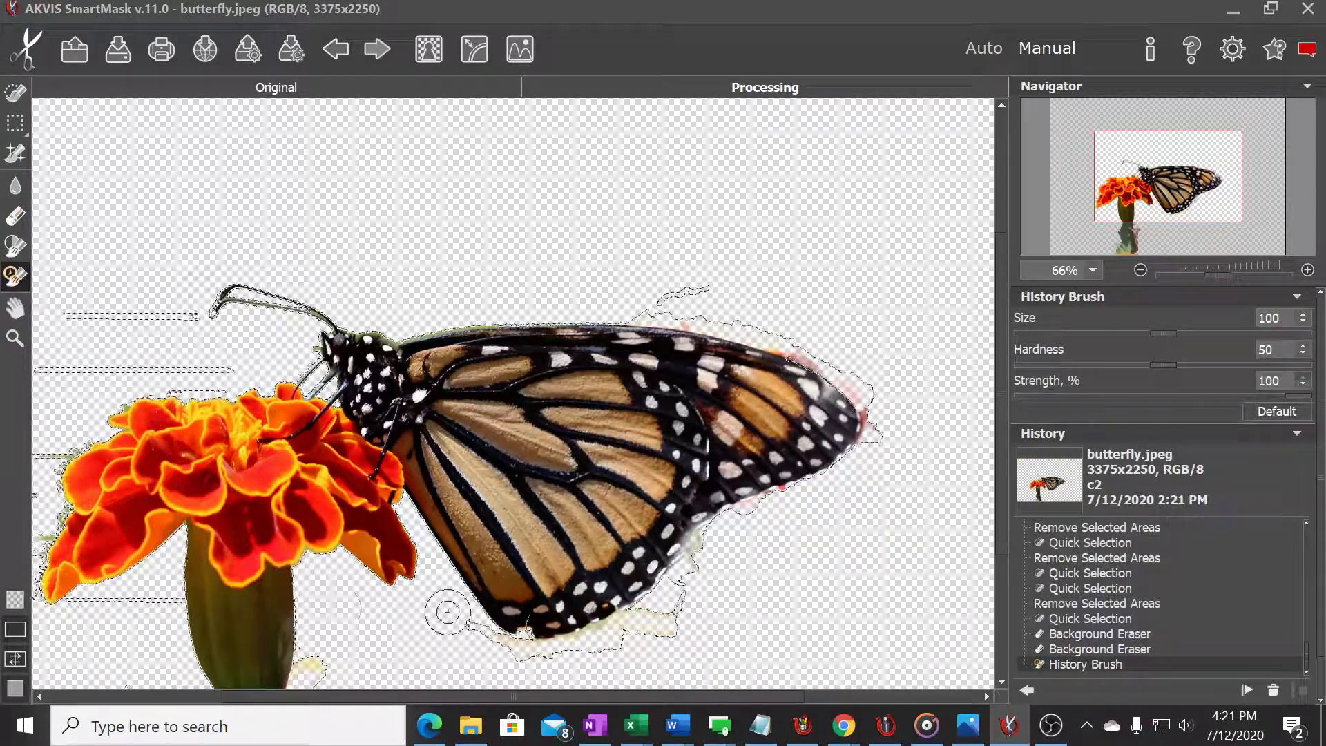
left_click(15, 216)
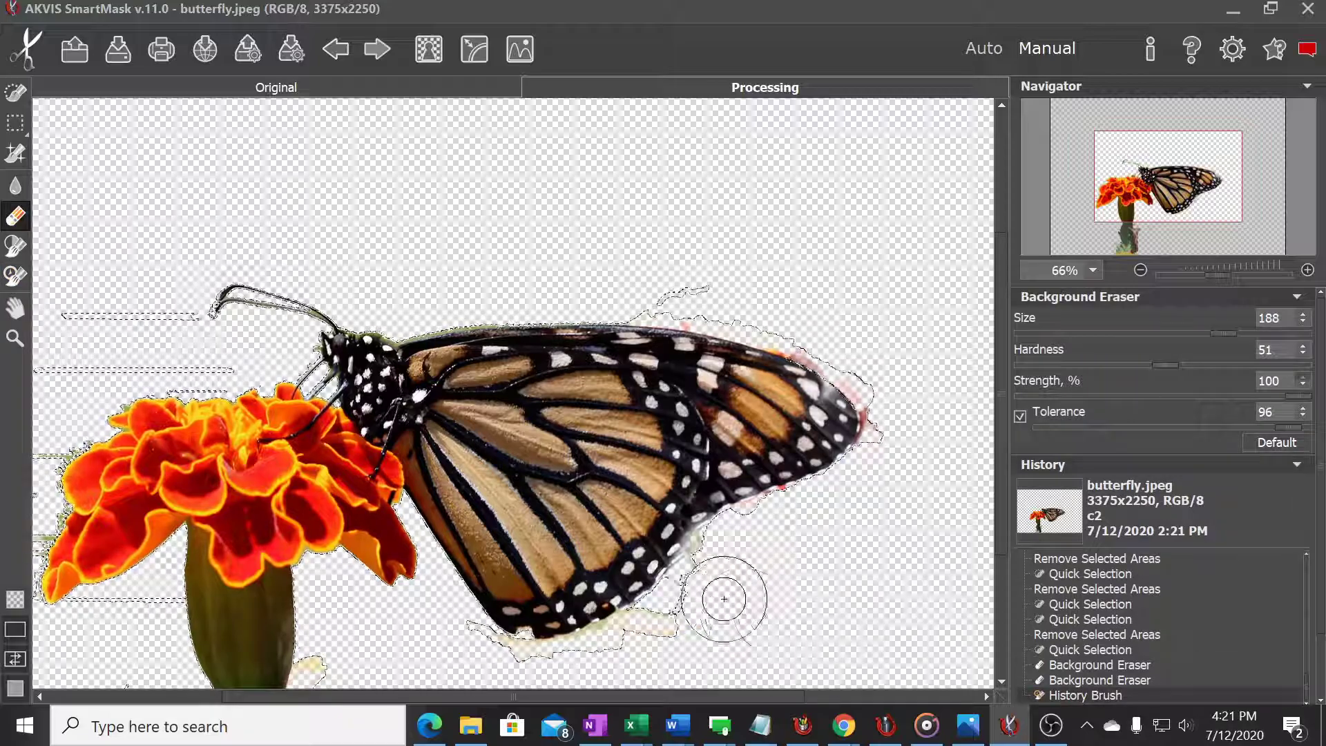
left_click_drag(724, 599, 634, 617)
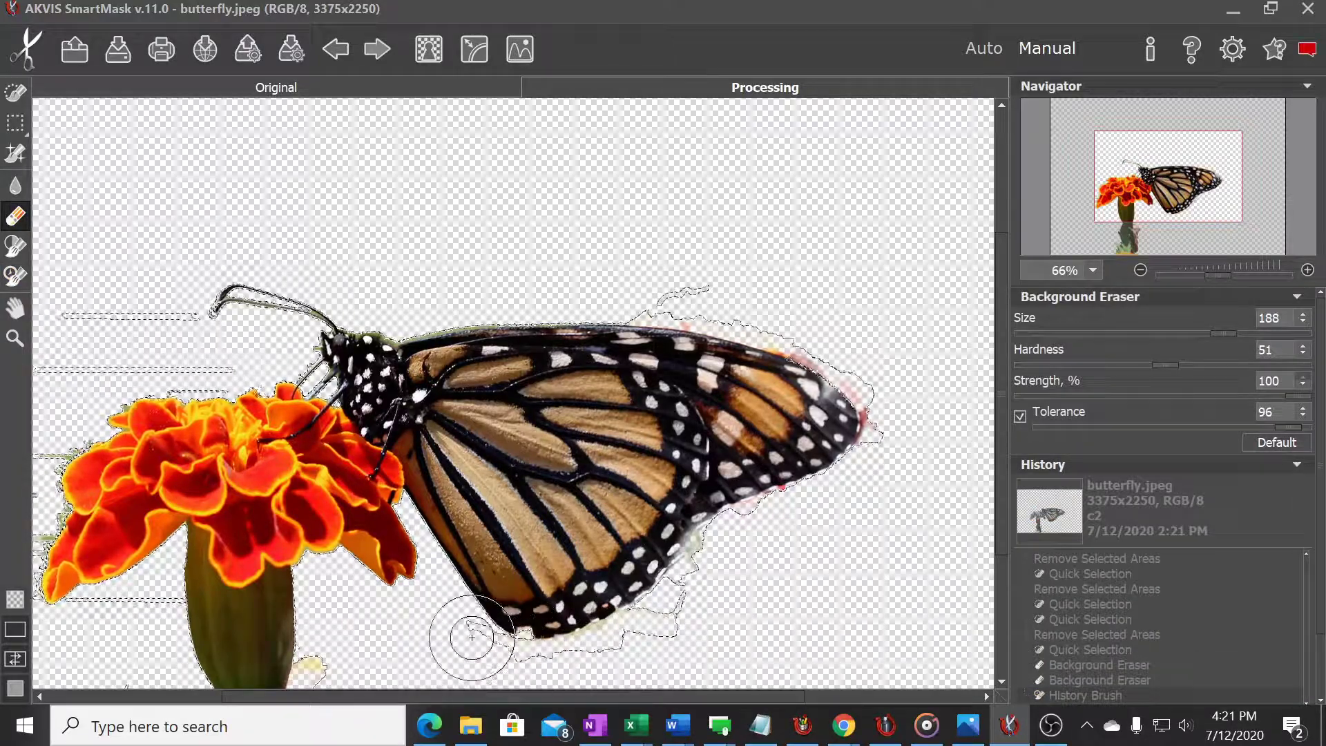
Step: At a 50% view, erase the leftover background residue beside the marigold stem
key("ctrl+minus")
key("ctrl+minus")
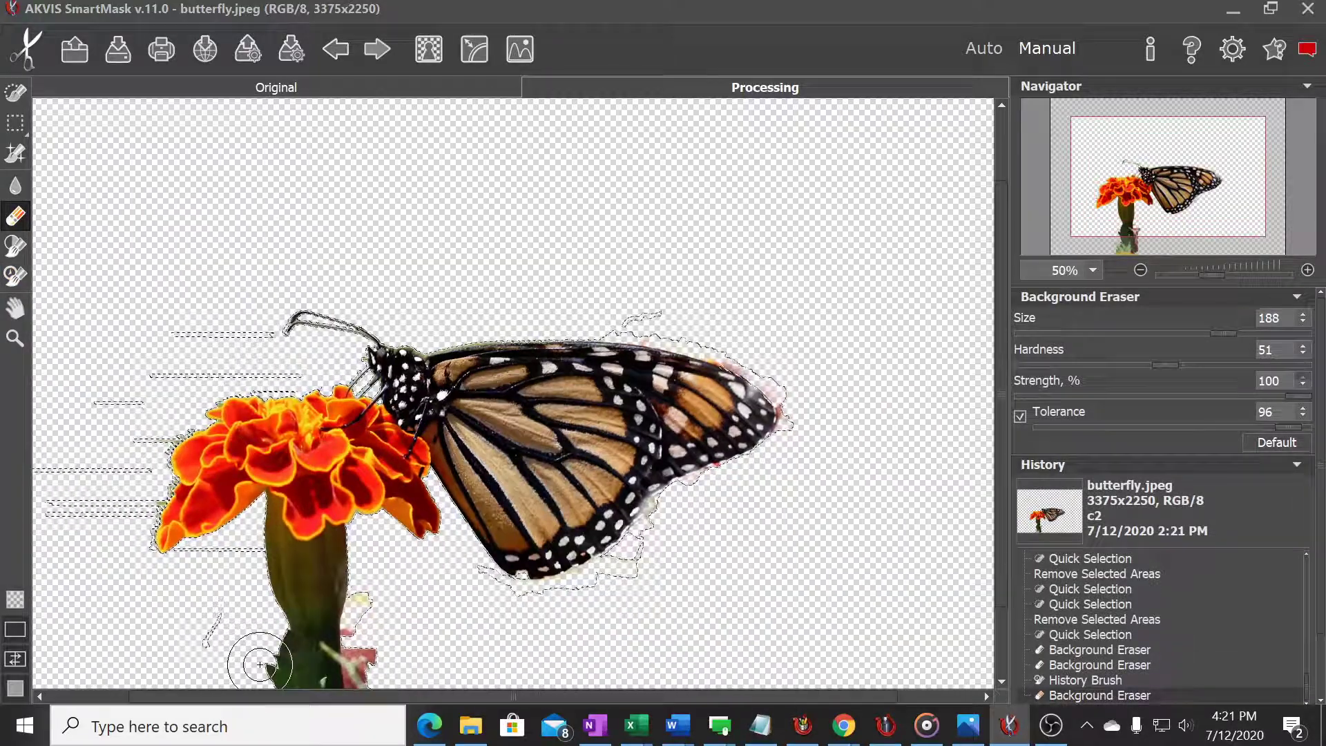
key("ctrl+plus")
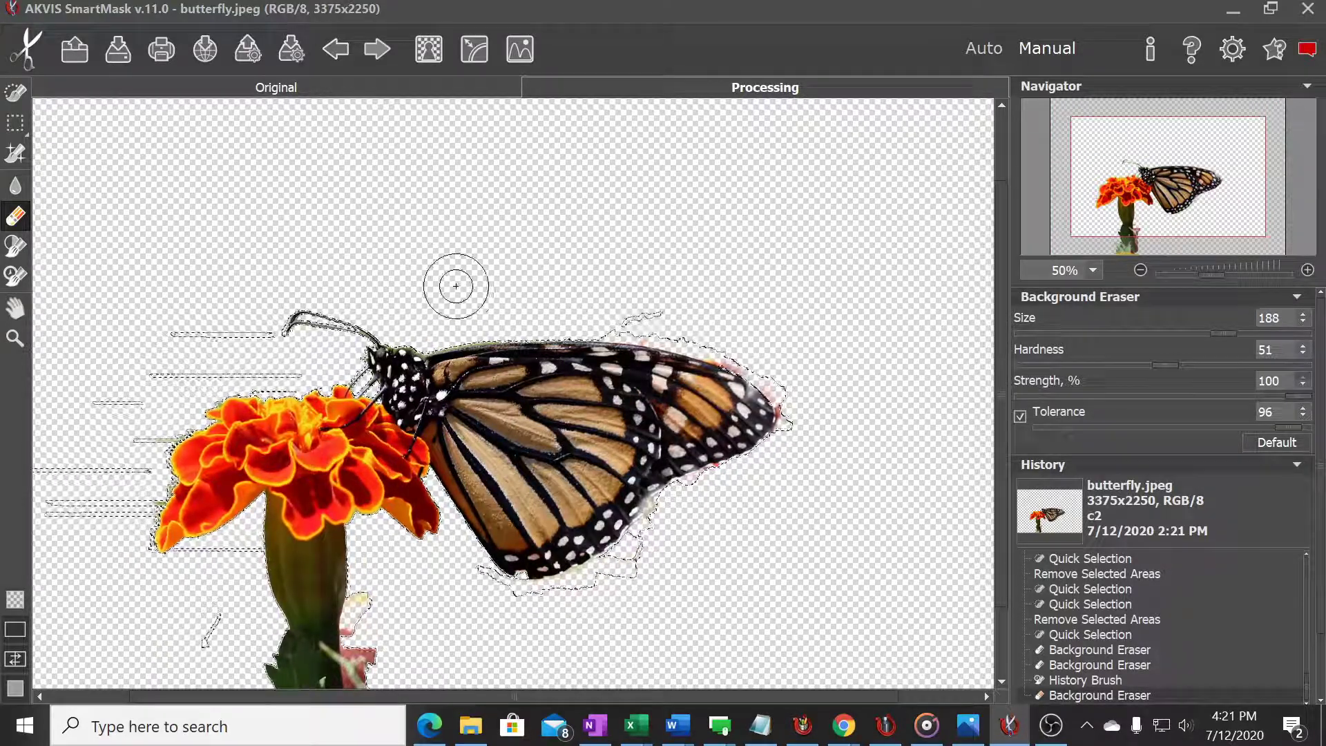
left_click(364, 602)
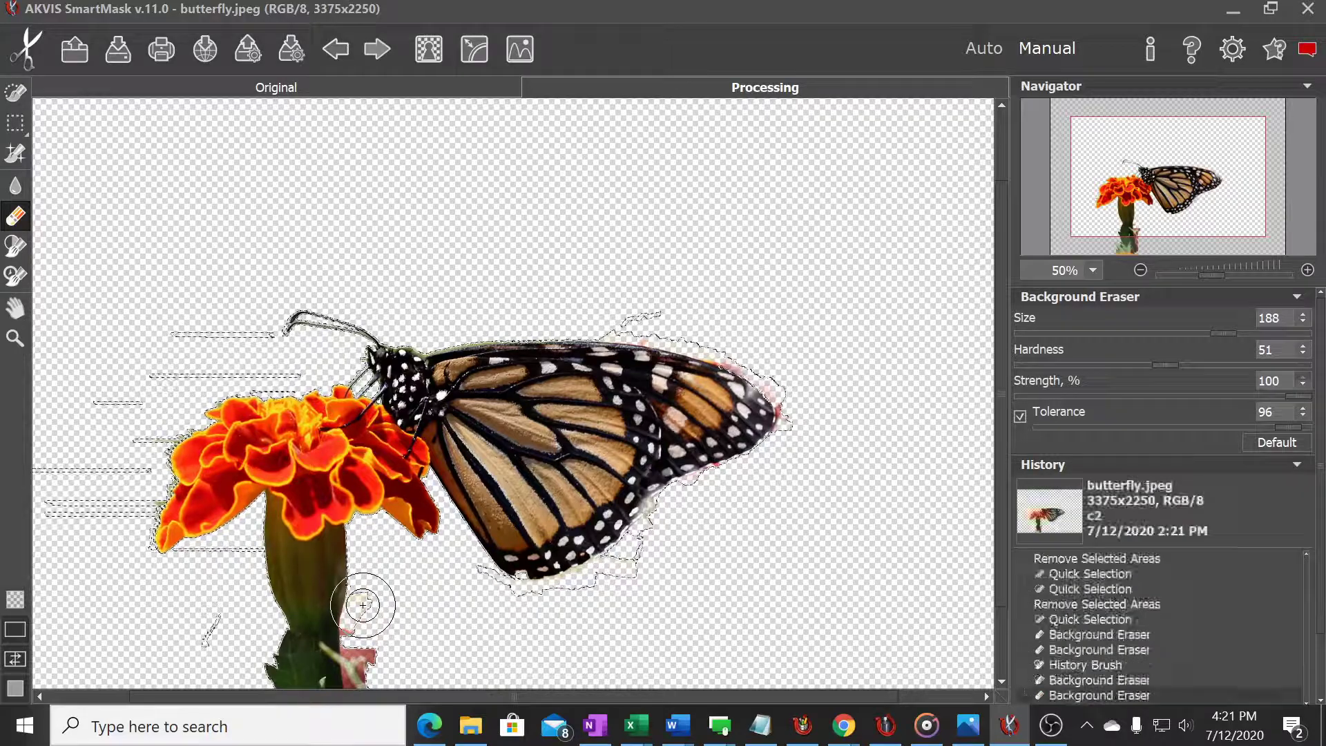
left_click(364, 601)
left_click(362, 598)
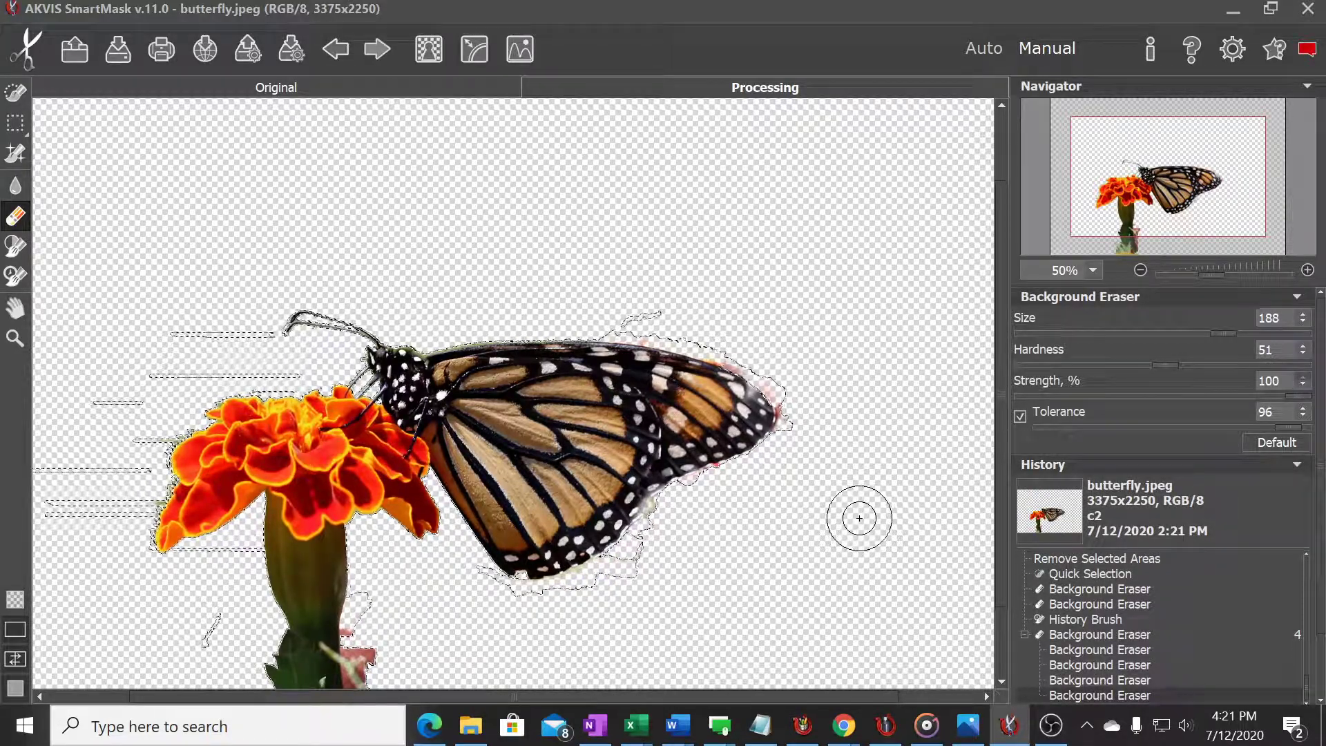
Step: Load flowers.jpg as the custom background and scale it to about 187% to fill the canvas
left_click(523, 59)
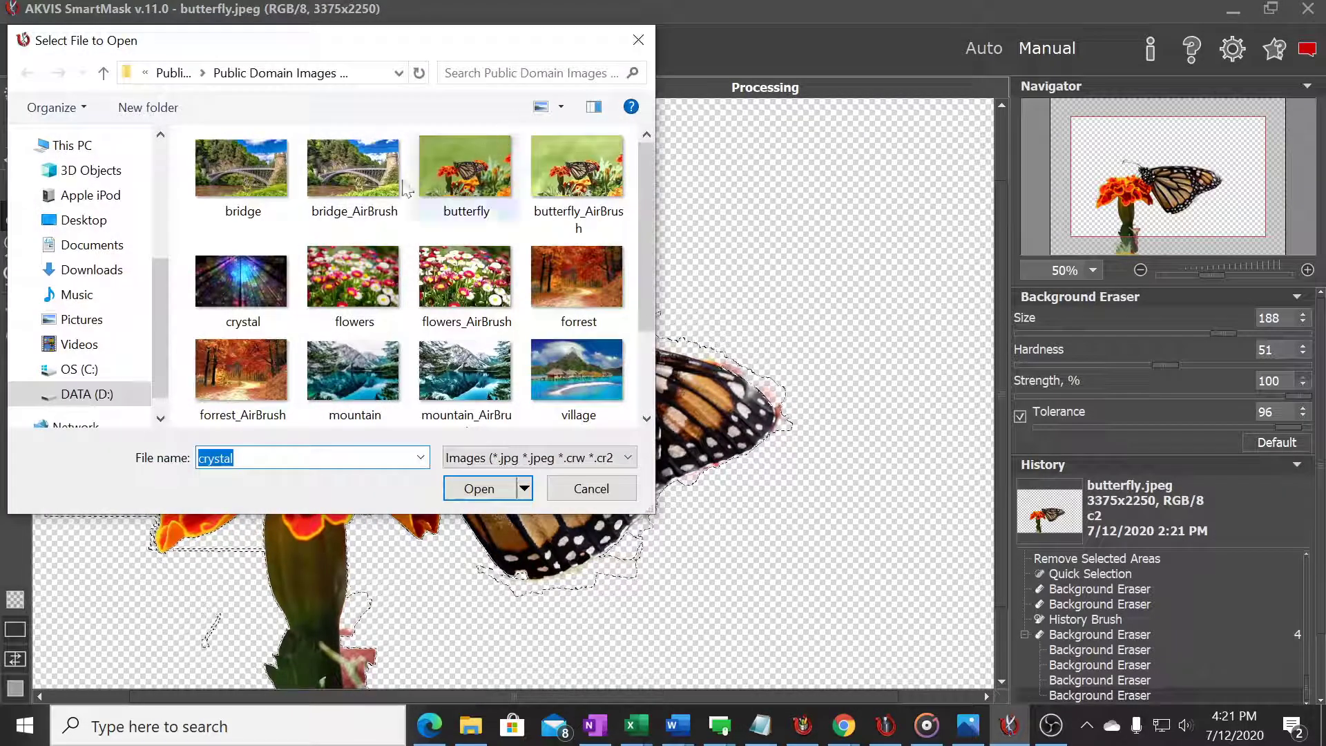
left_click(325, 275)
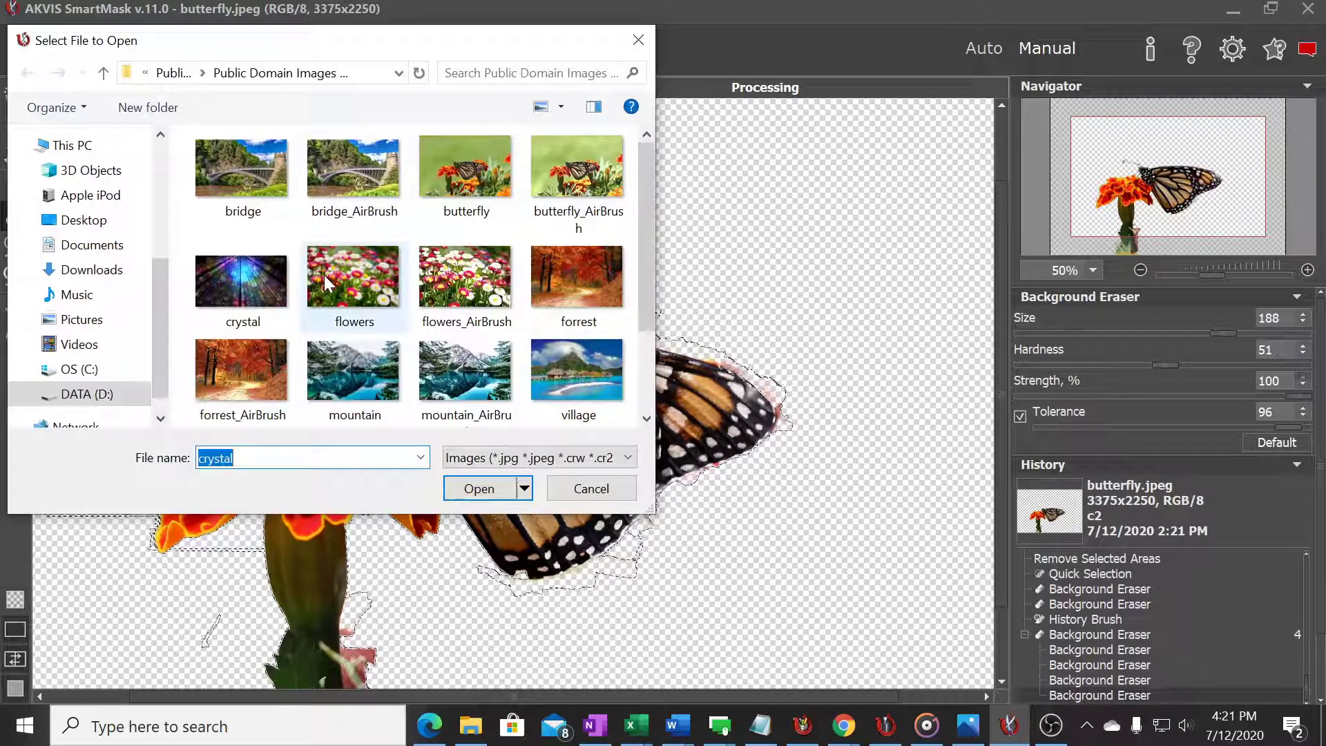
left_click(465, 490)
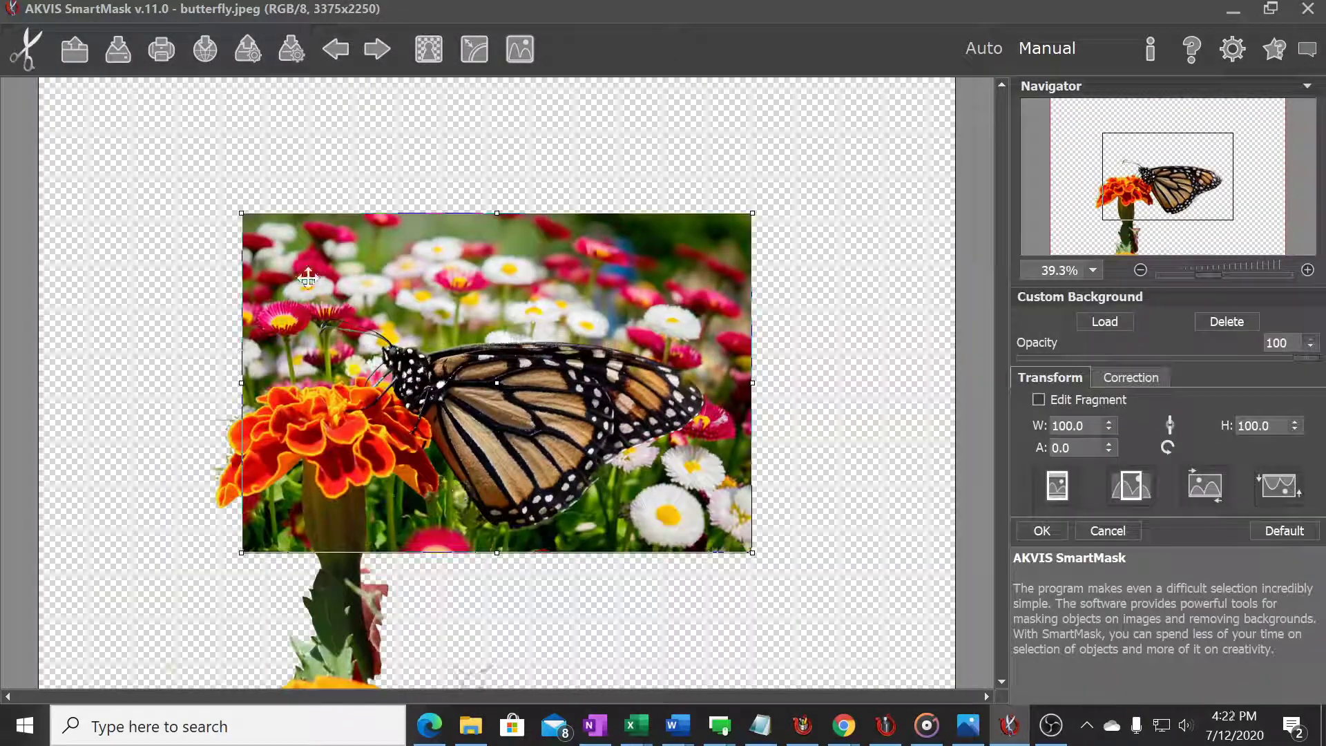
left_click_drag(244, 209, 91, 69)
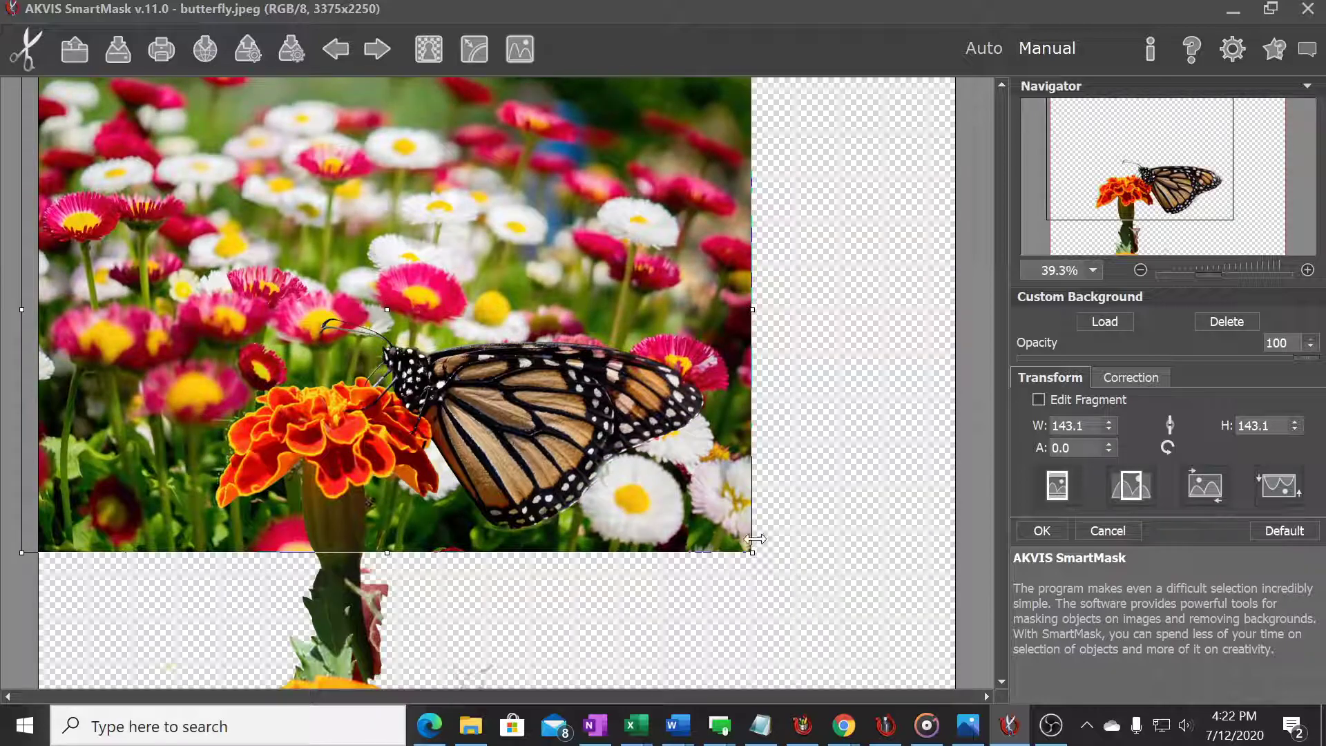
left_click_drag(752, 552, 974, 695)
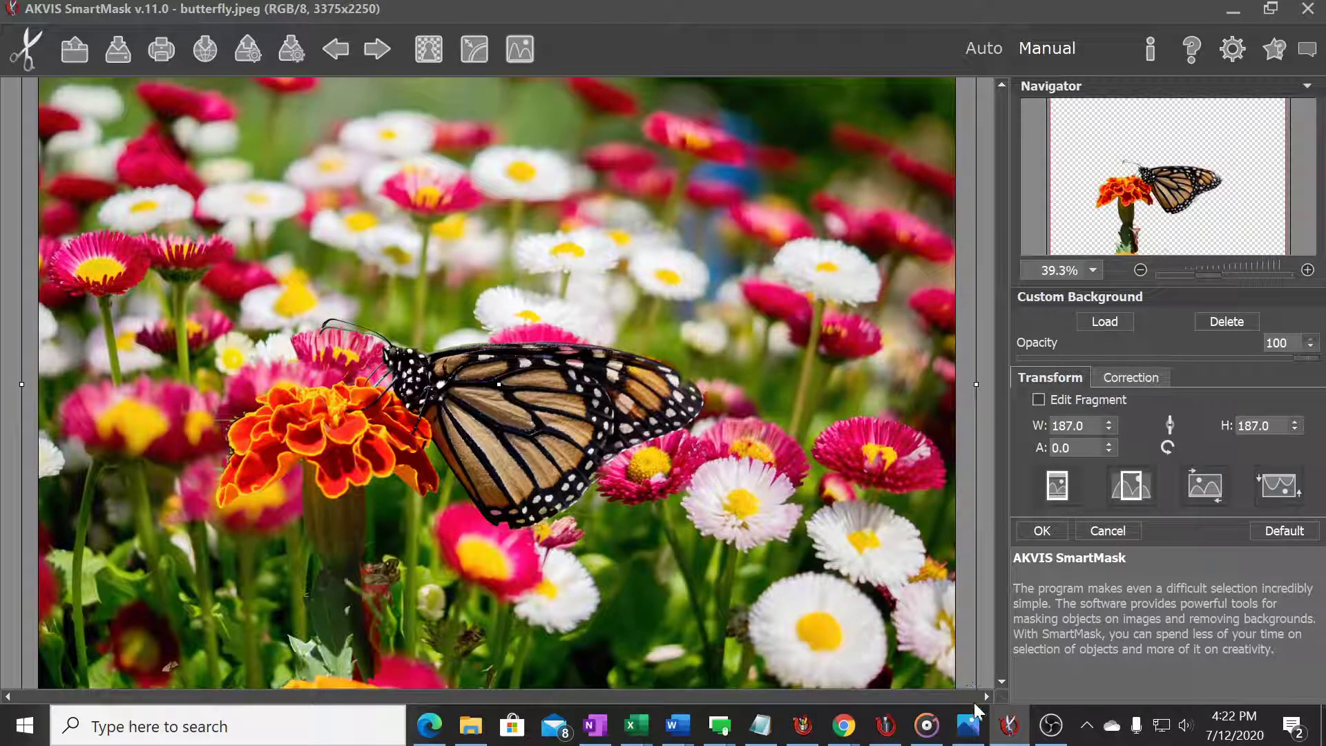
left_click(1040, 532)
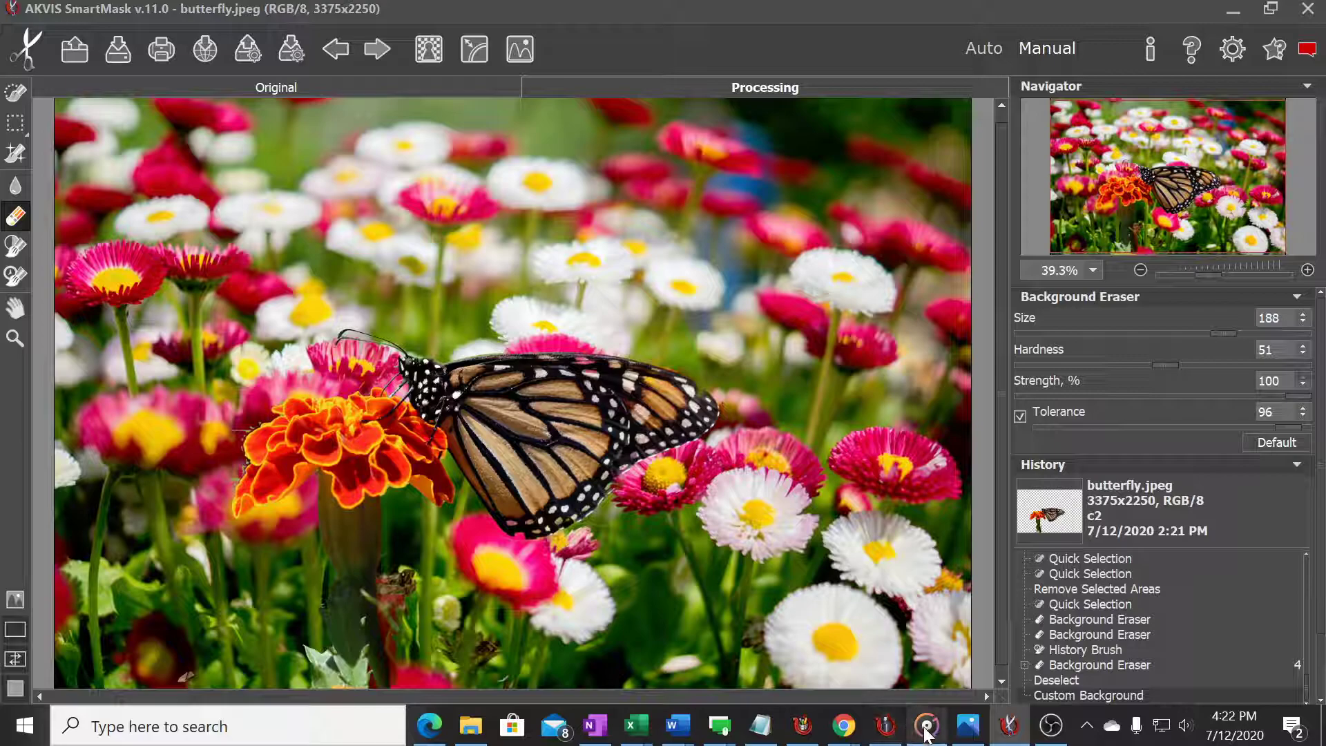
Step: Bring up the Groove Music window from its taskbar preview
mouse_move(927, 733)
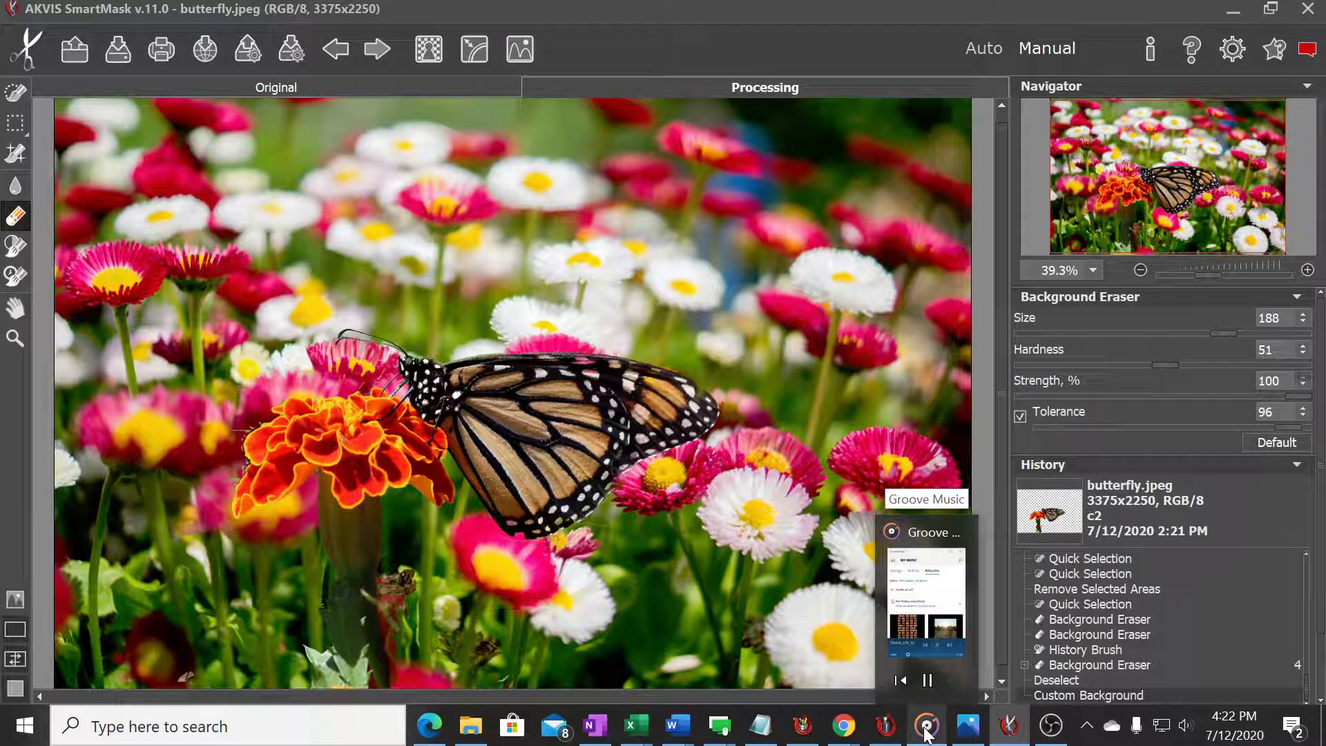
left_click(926, 734)
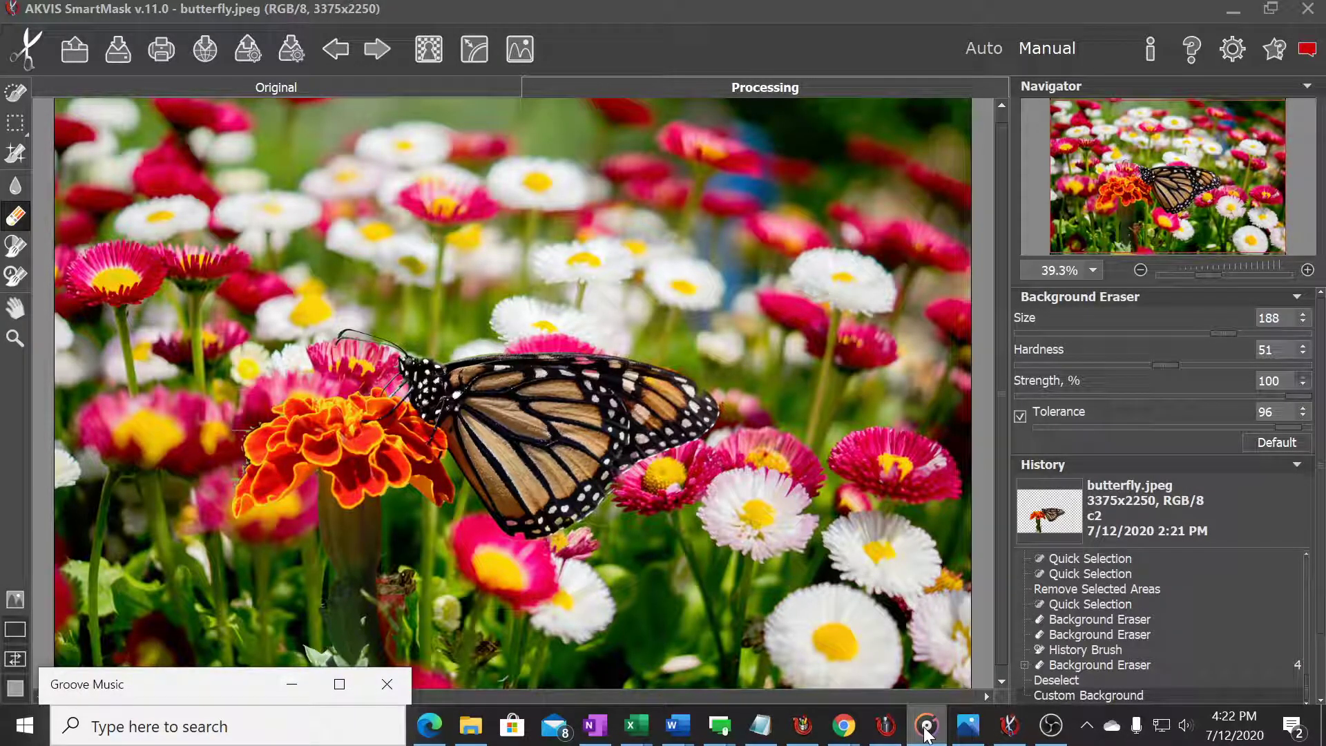